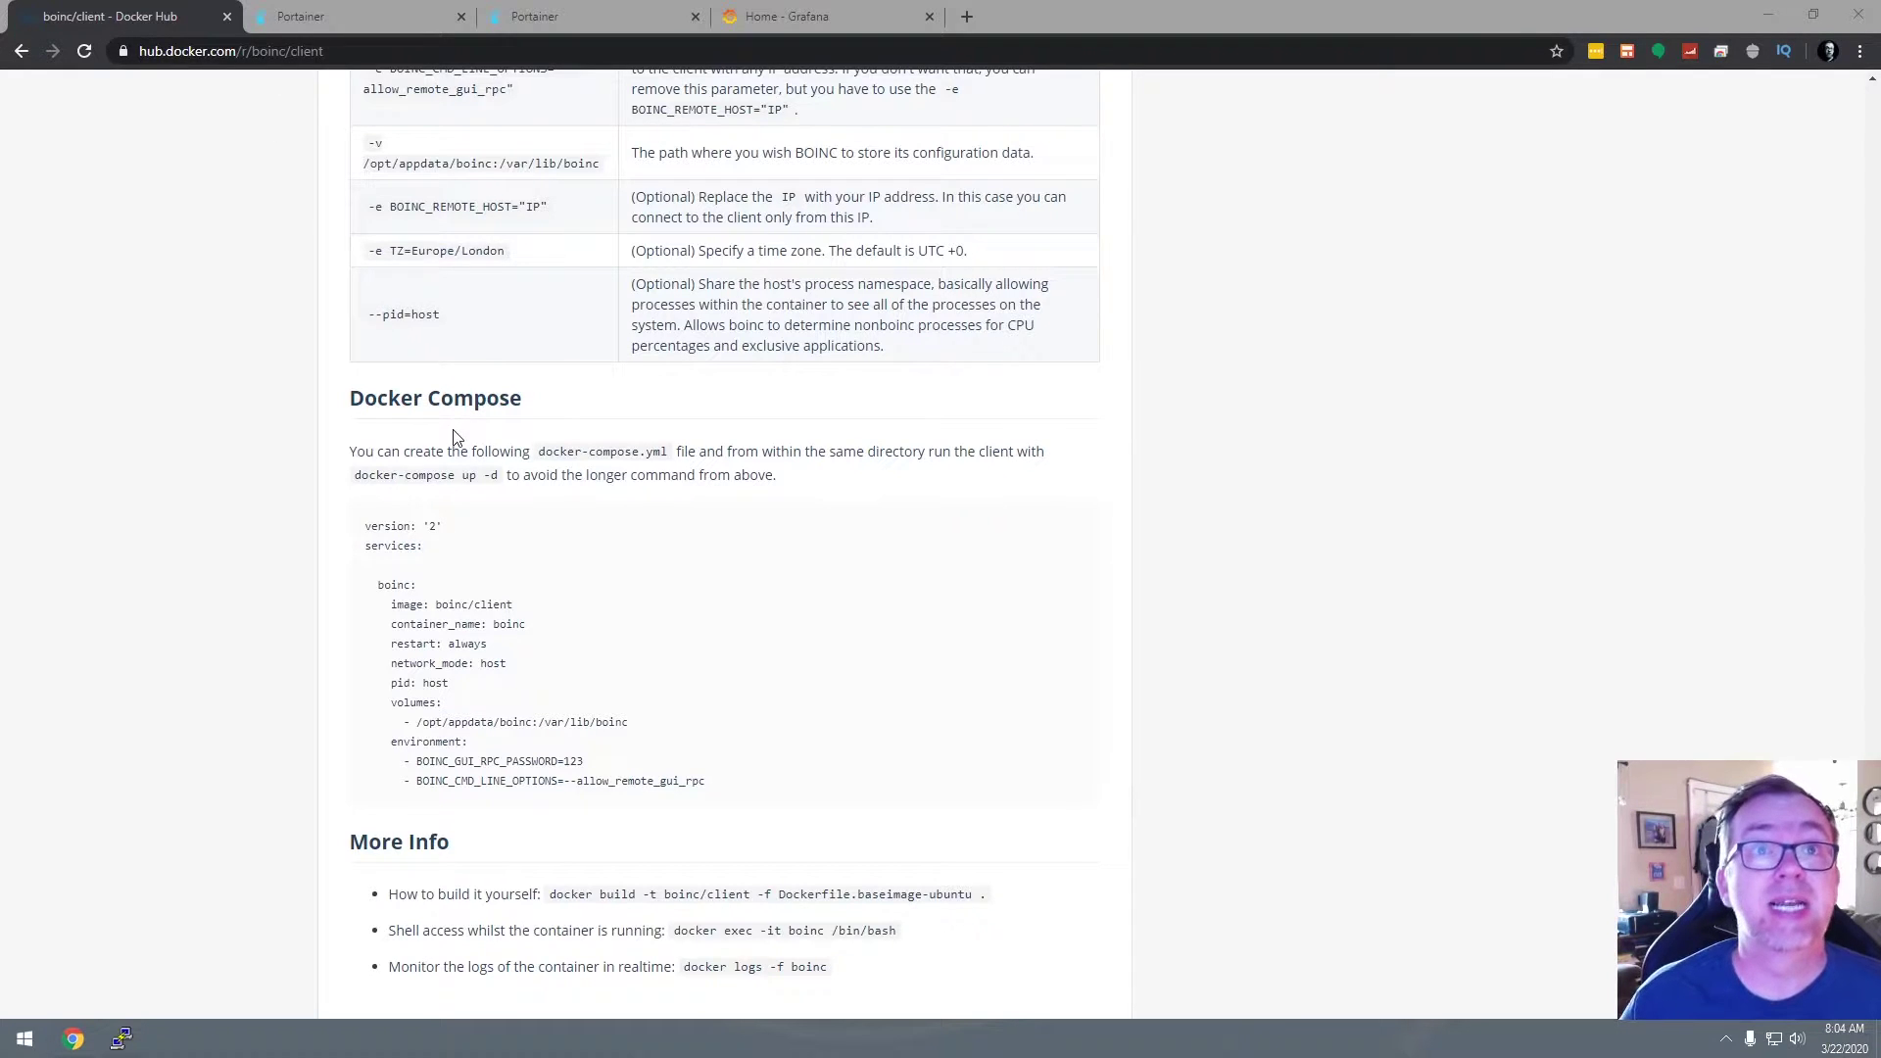
{"action": "left_click_drag", "start_coordinate": [366, 525], "coordinate": [709, 791]}
{"action": "left_click", "coordinate": [618, 754]}
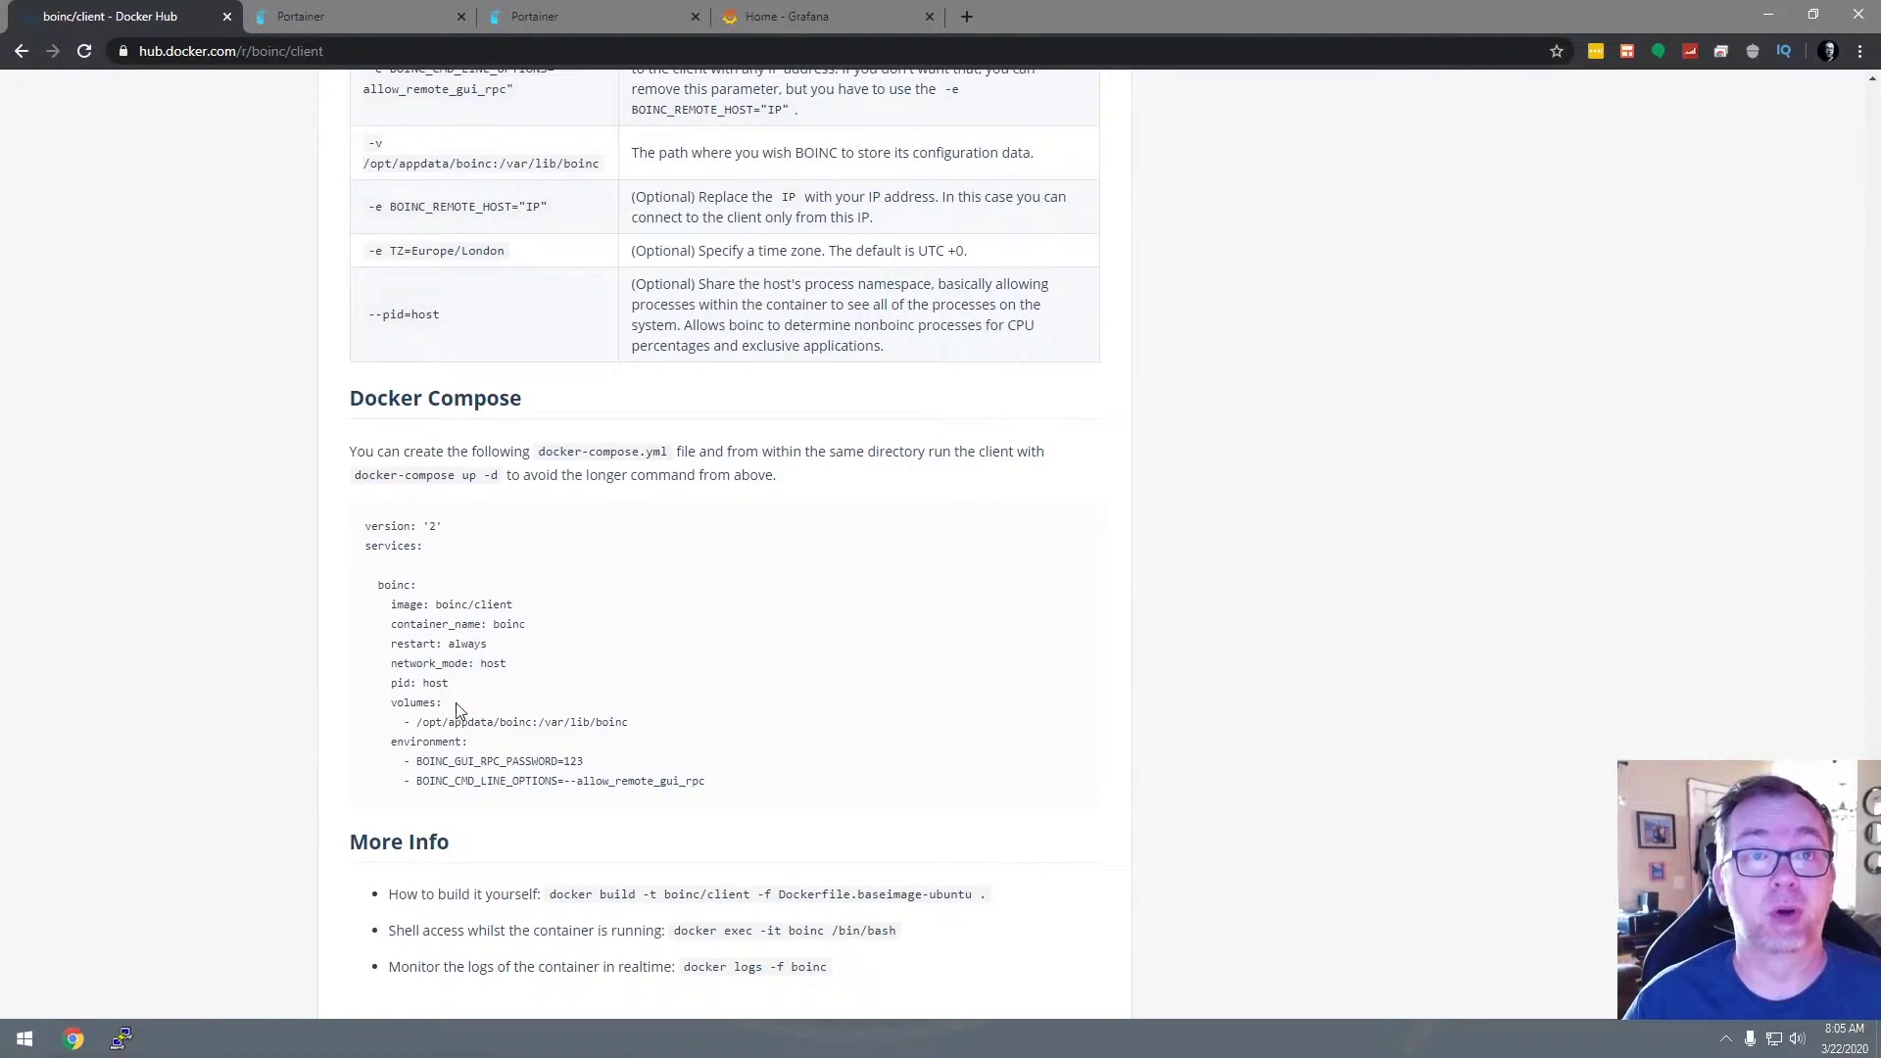
{"action": "scroll", "coordinate": [461, 705], "scroll_direction": "up", "scroll_amount": 6}
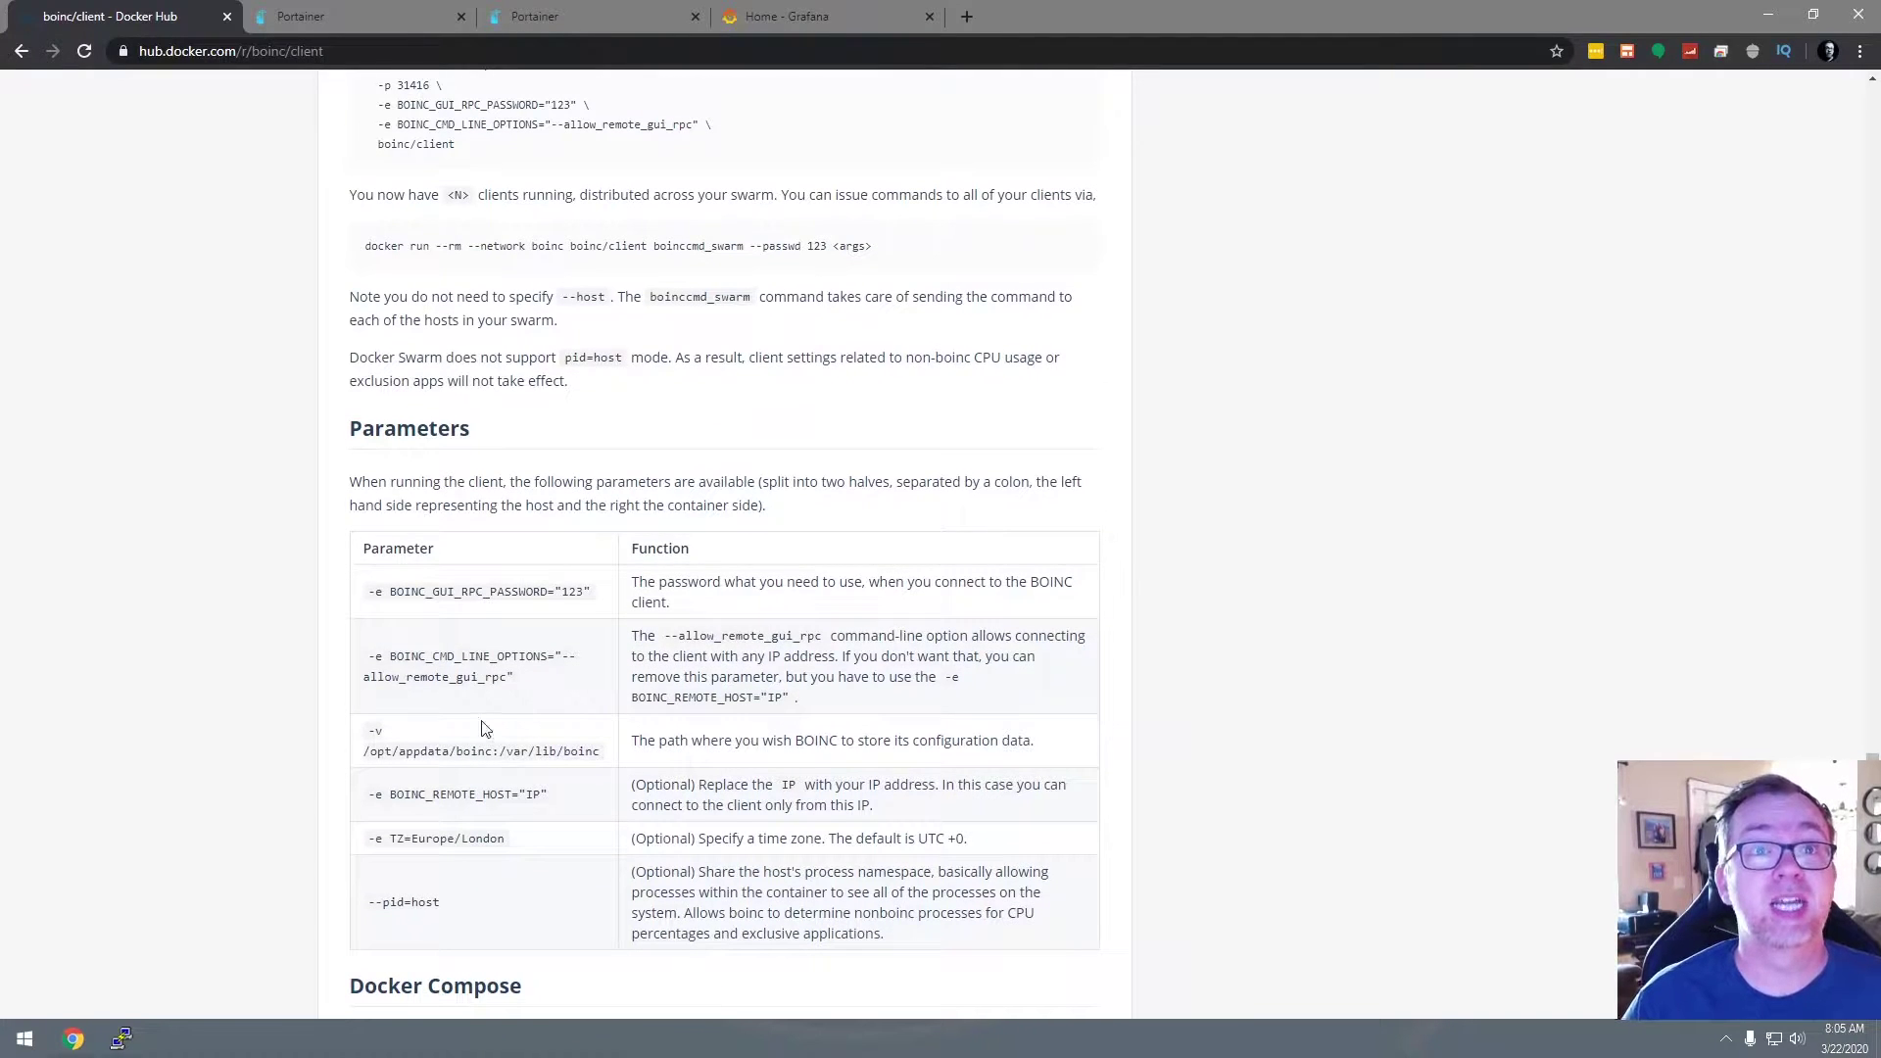
{"action": "scroll", "coordinate": [481, 728], "scroll_direction": "up", "scroll_amount": 8}
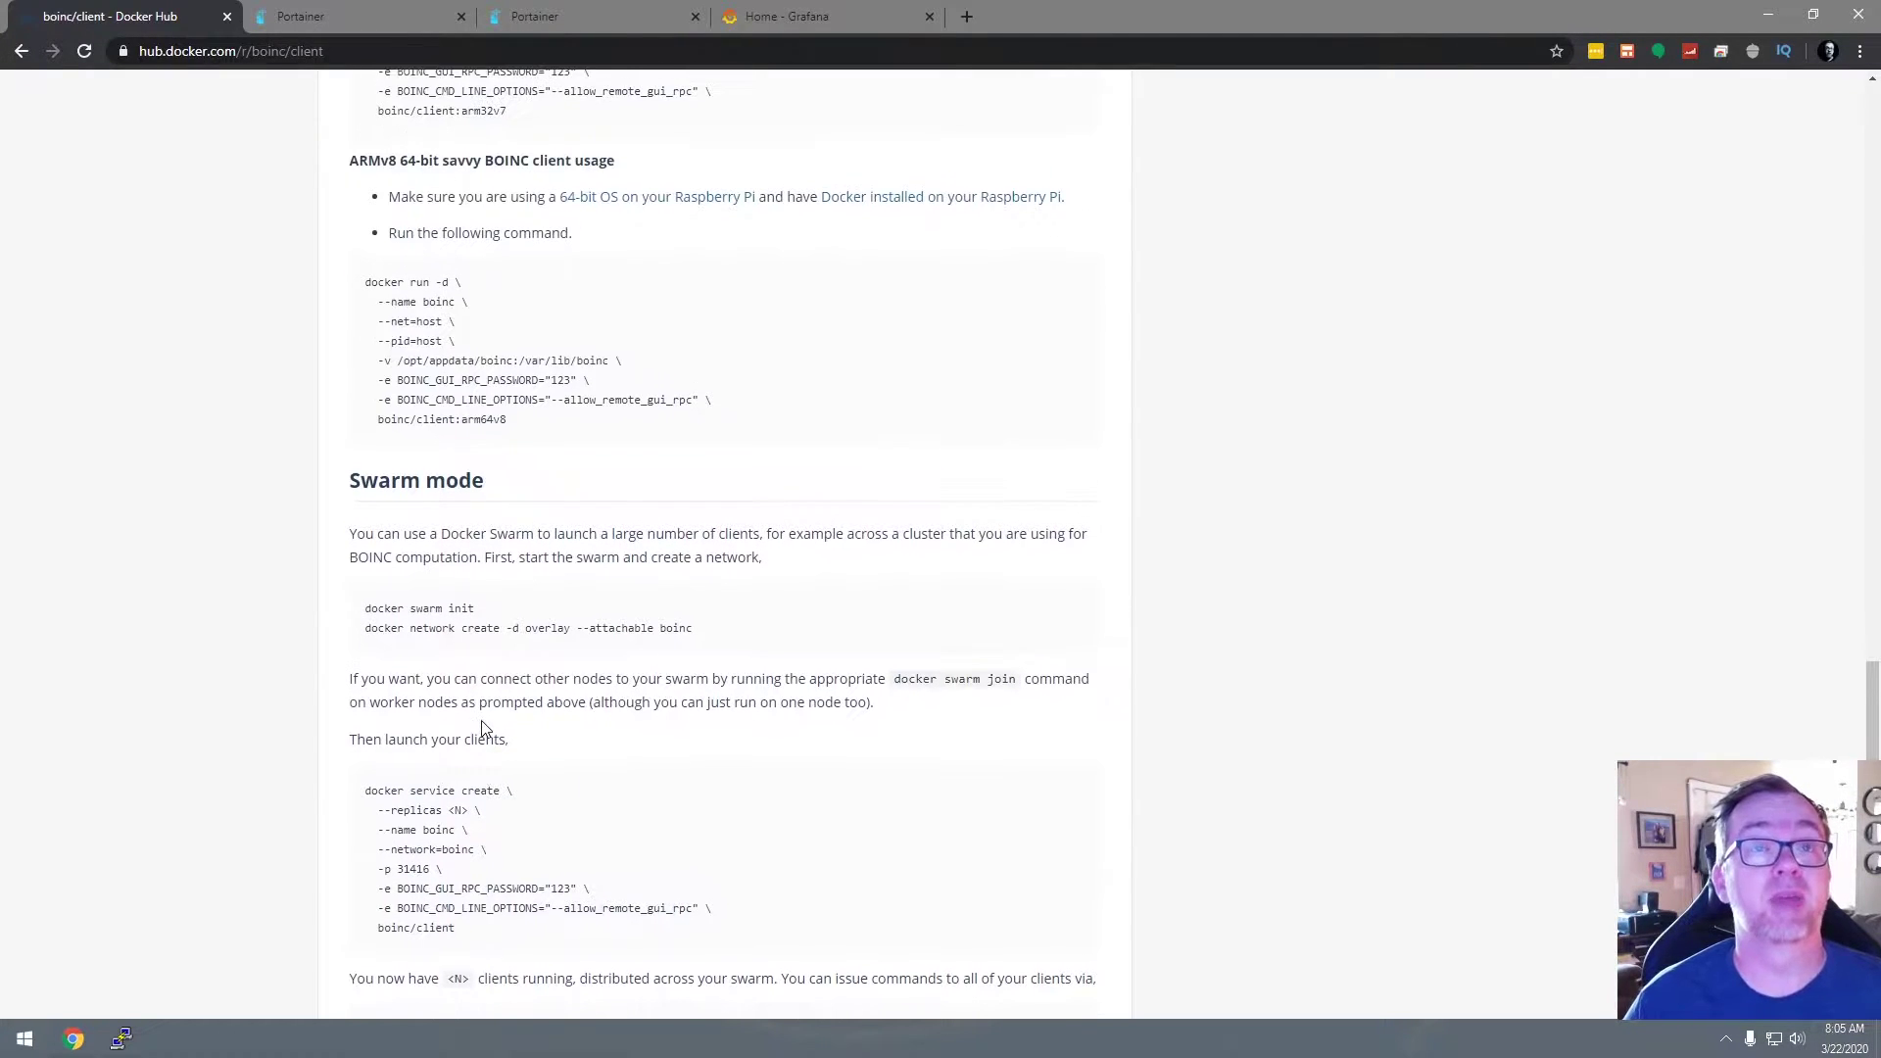
{"action": "scroll", "coordinate": [481, 729], "scroll_direction": "up", "scroll_amount": 7}
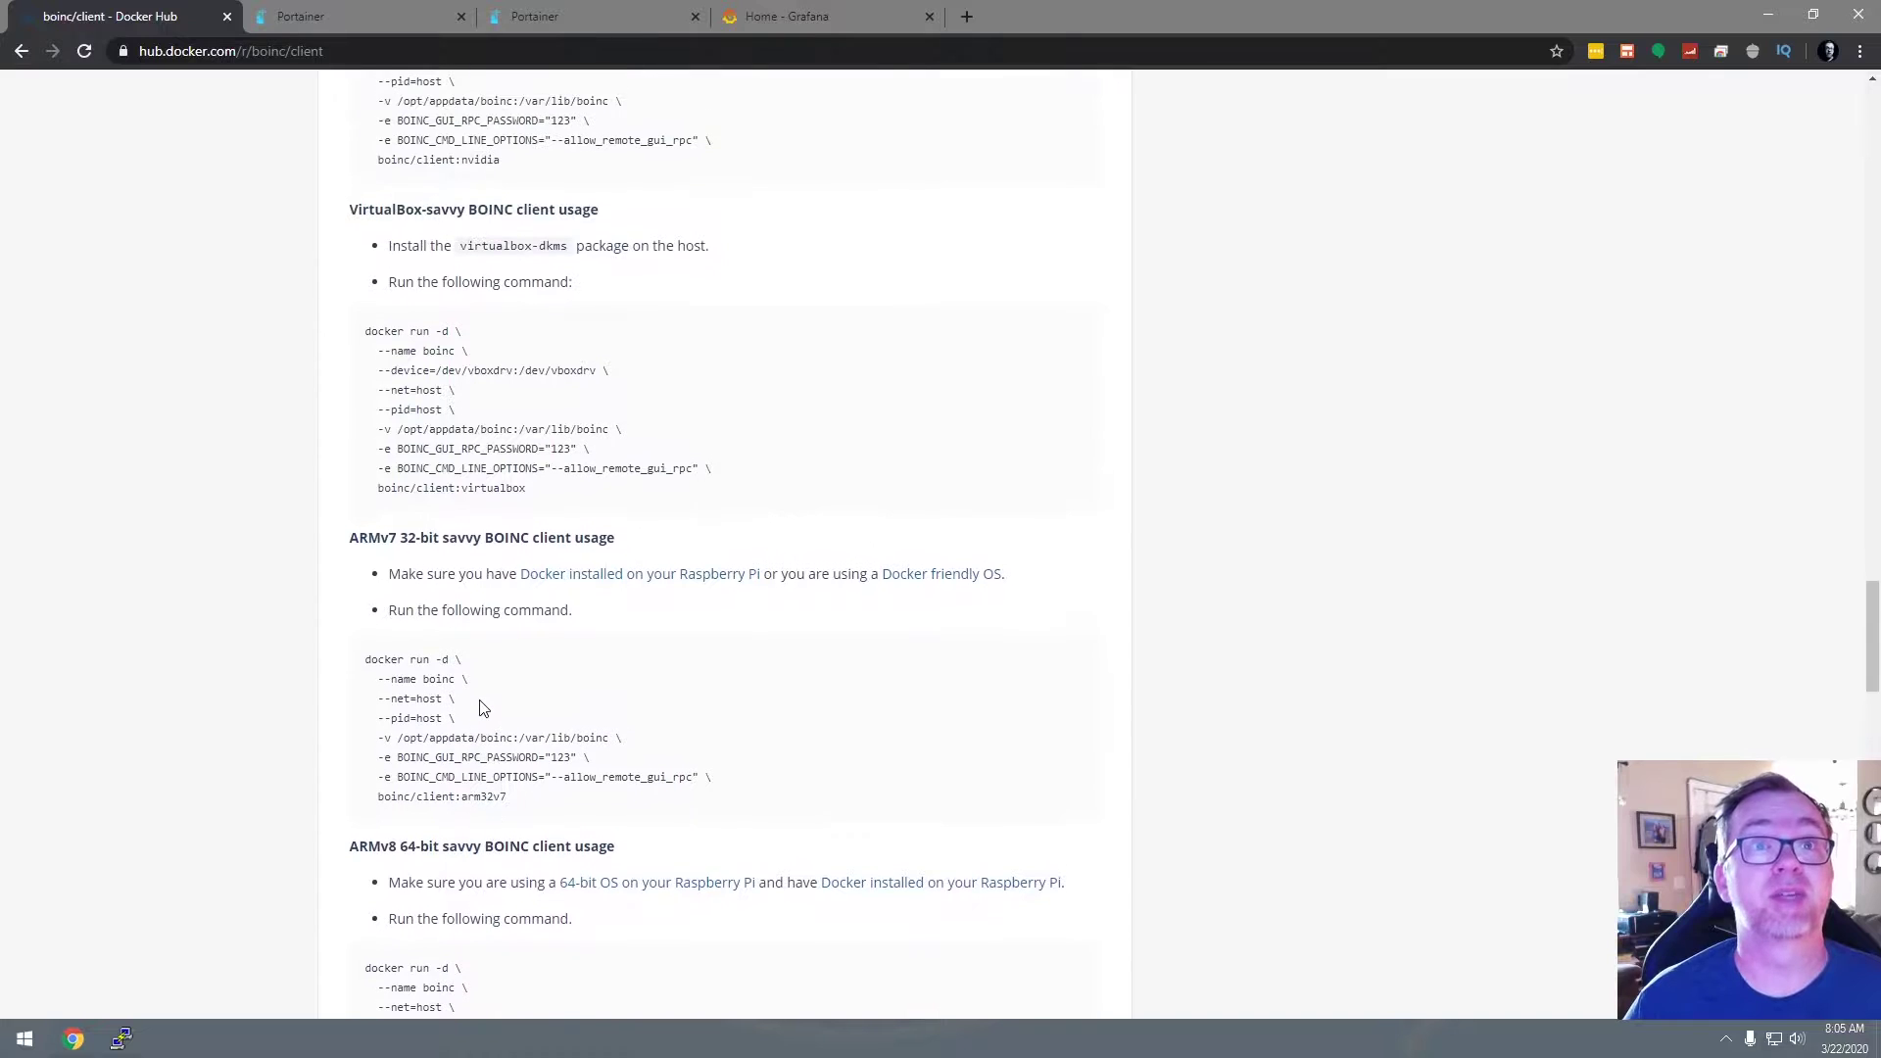
{"action": "scroll", "coordinate": [482, 707], "scroll_direction": "up", "scroll_amount": 7}
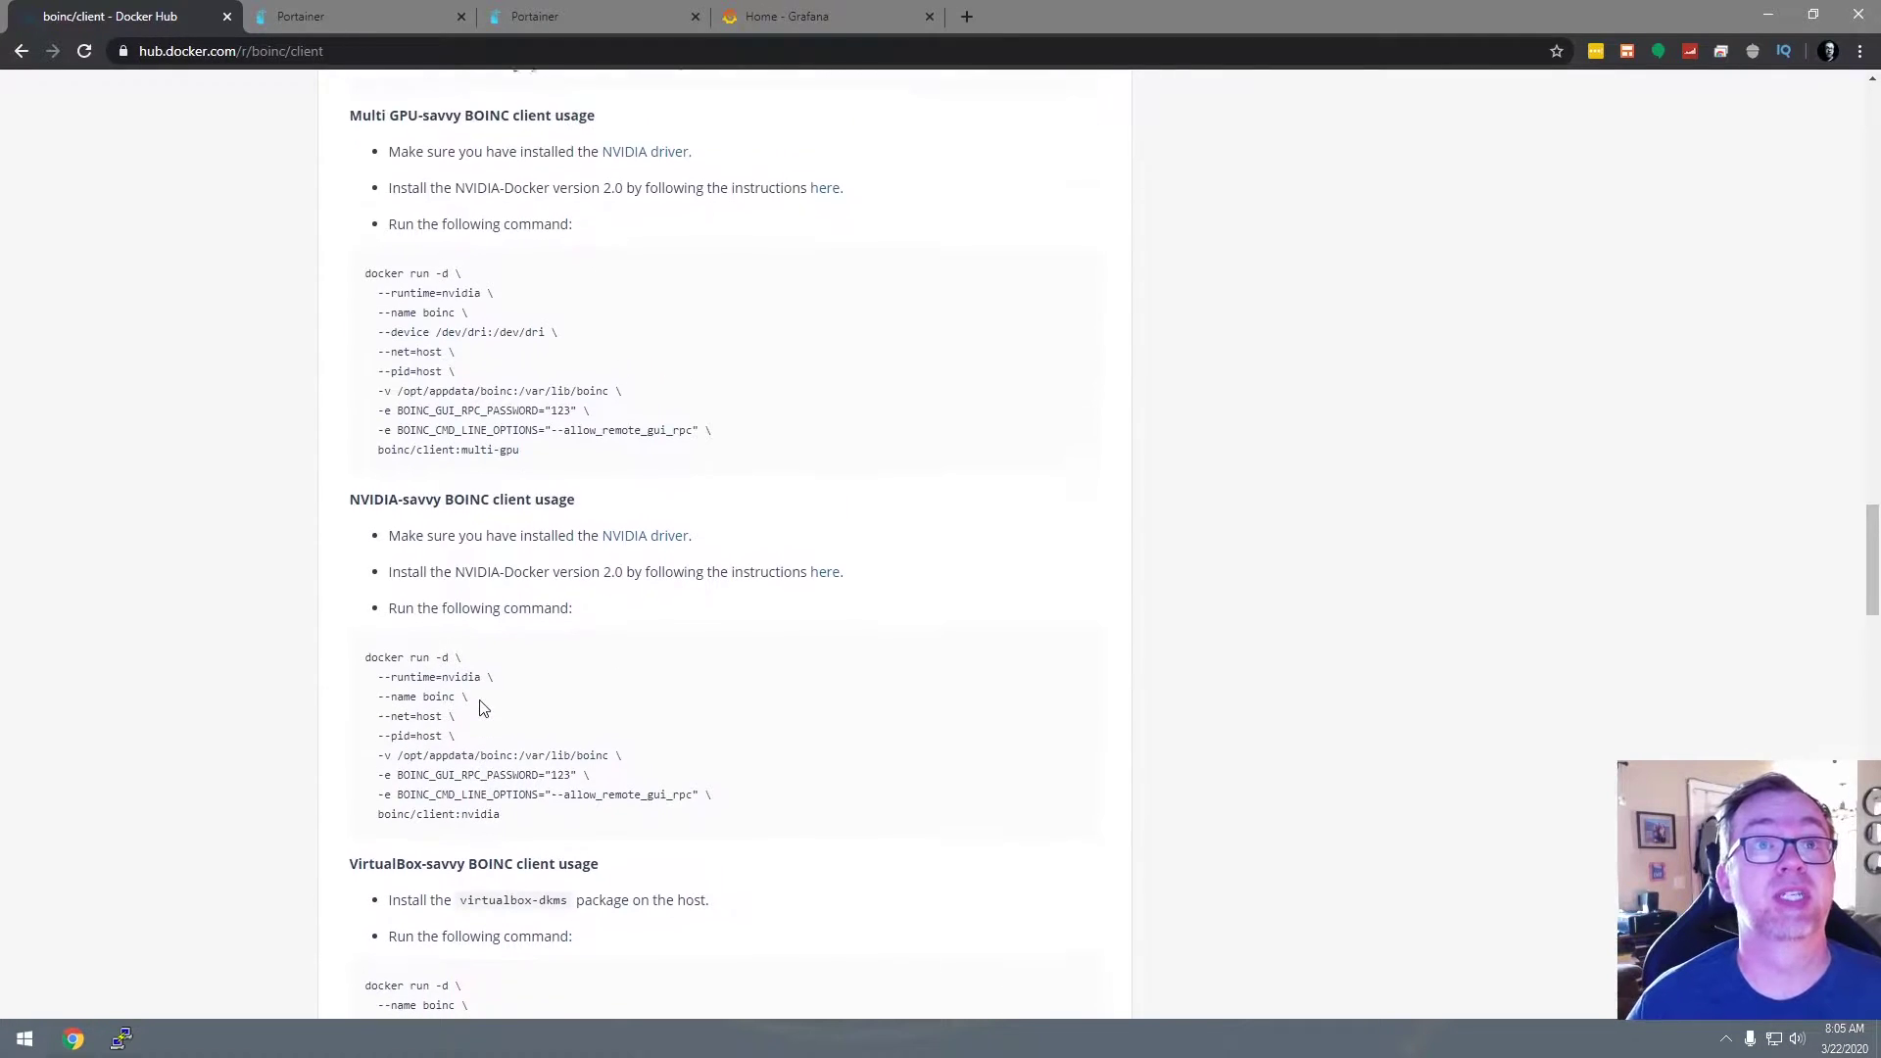
{"action": "scroll", "coordinate": [481, 708], "scroll_direction": "up", "scroll_amount": 5}
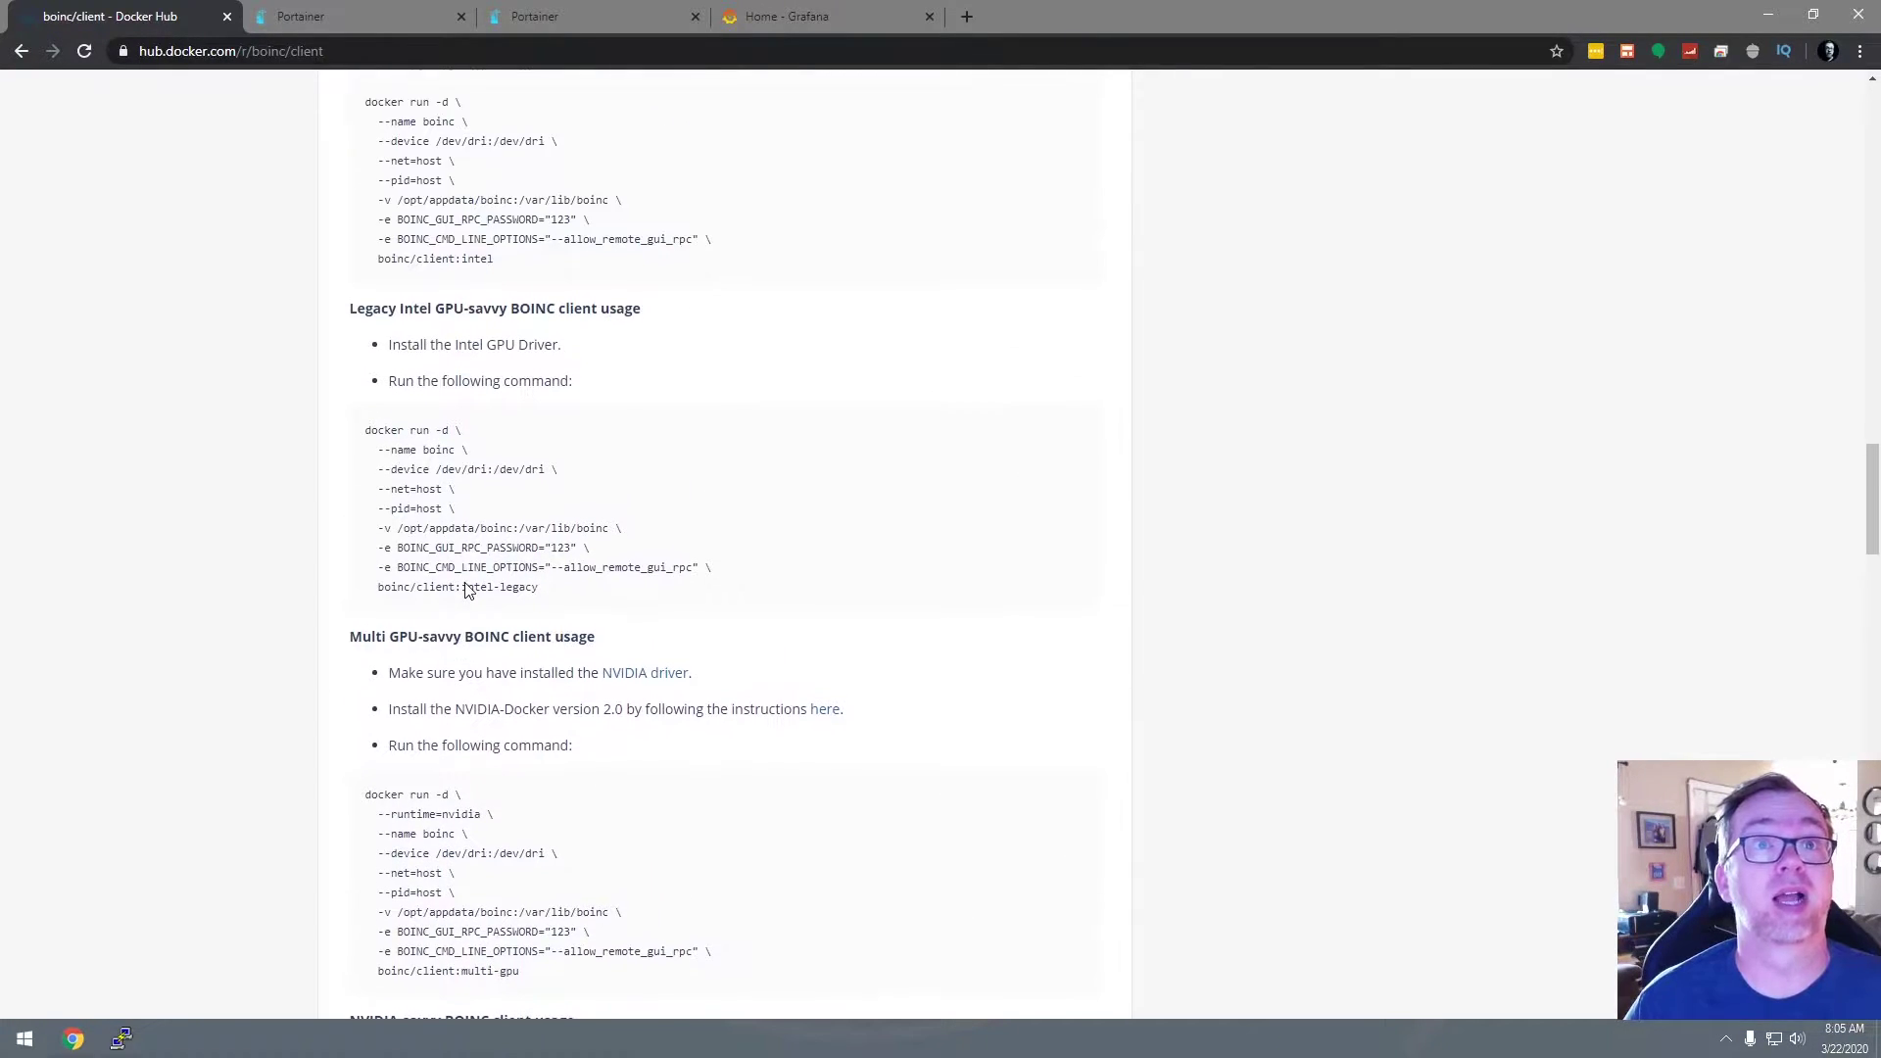
{"action": "scroll", "coordinate": [466, 589], "scroll_direction": "up", "scroll_amount": 6}
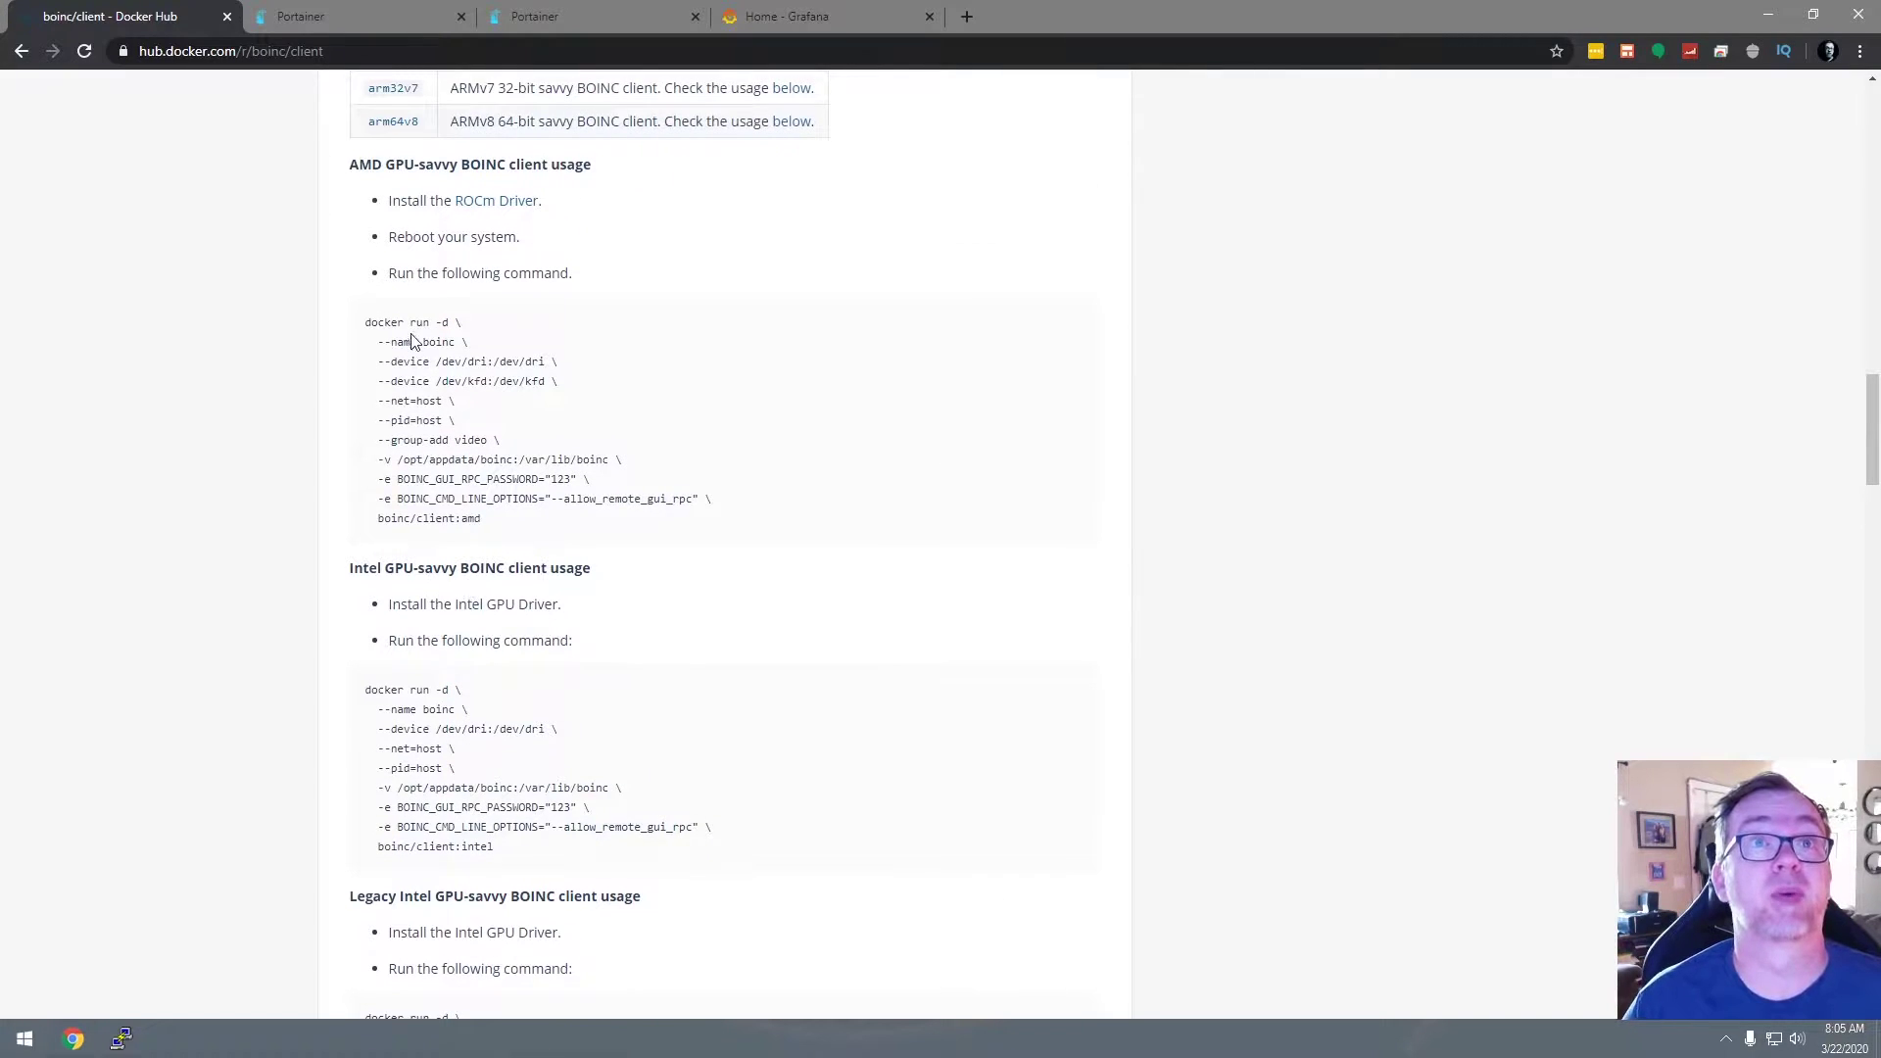
{"action": "scroll", "coordinate": [477, 582], "scroll_direction": "up", "scroll_amount": 2}
{"action": "scroll", "coordinate": [477, 582], "scroll_direction": "down", "scroll_amount": 2}
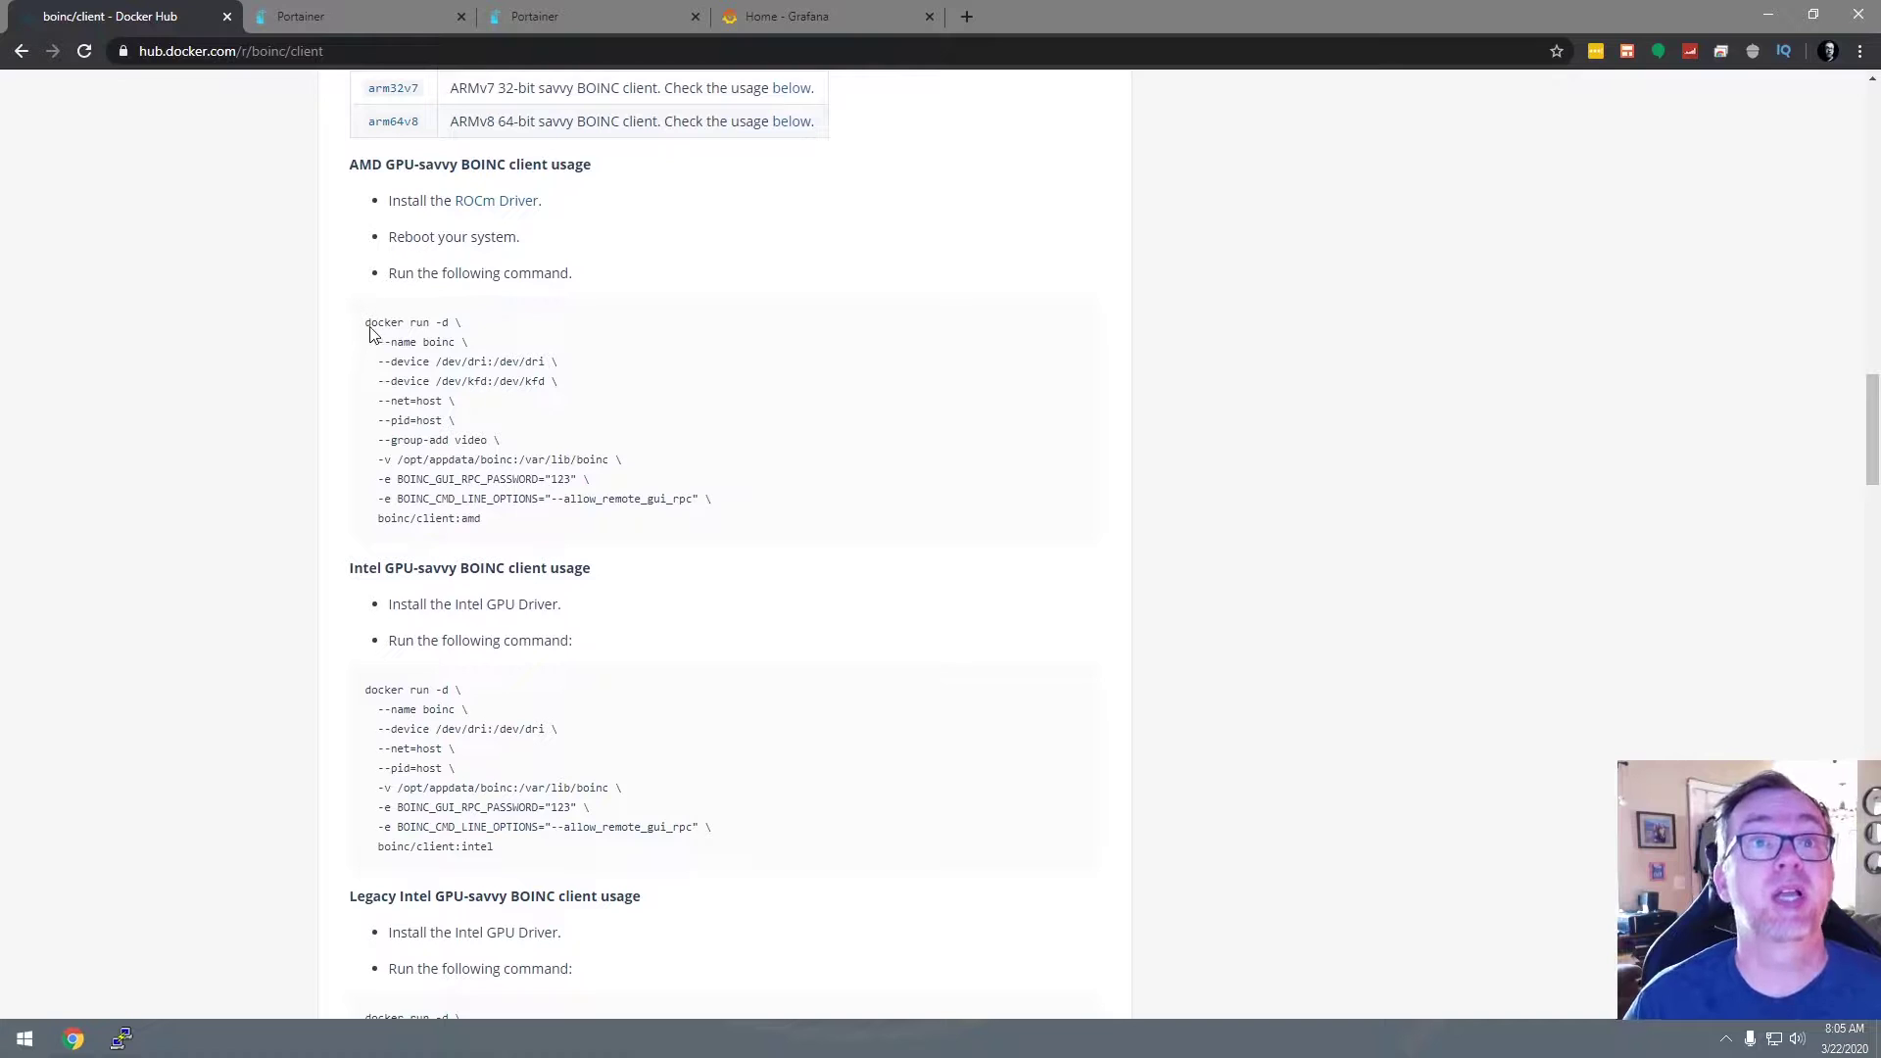
{"action": "left_click_drag", "start_coordinate": [370, 333], "coordinate": [534, 517]}
{"action": "left_click", "coordinate": [534, 516]}
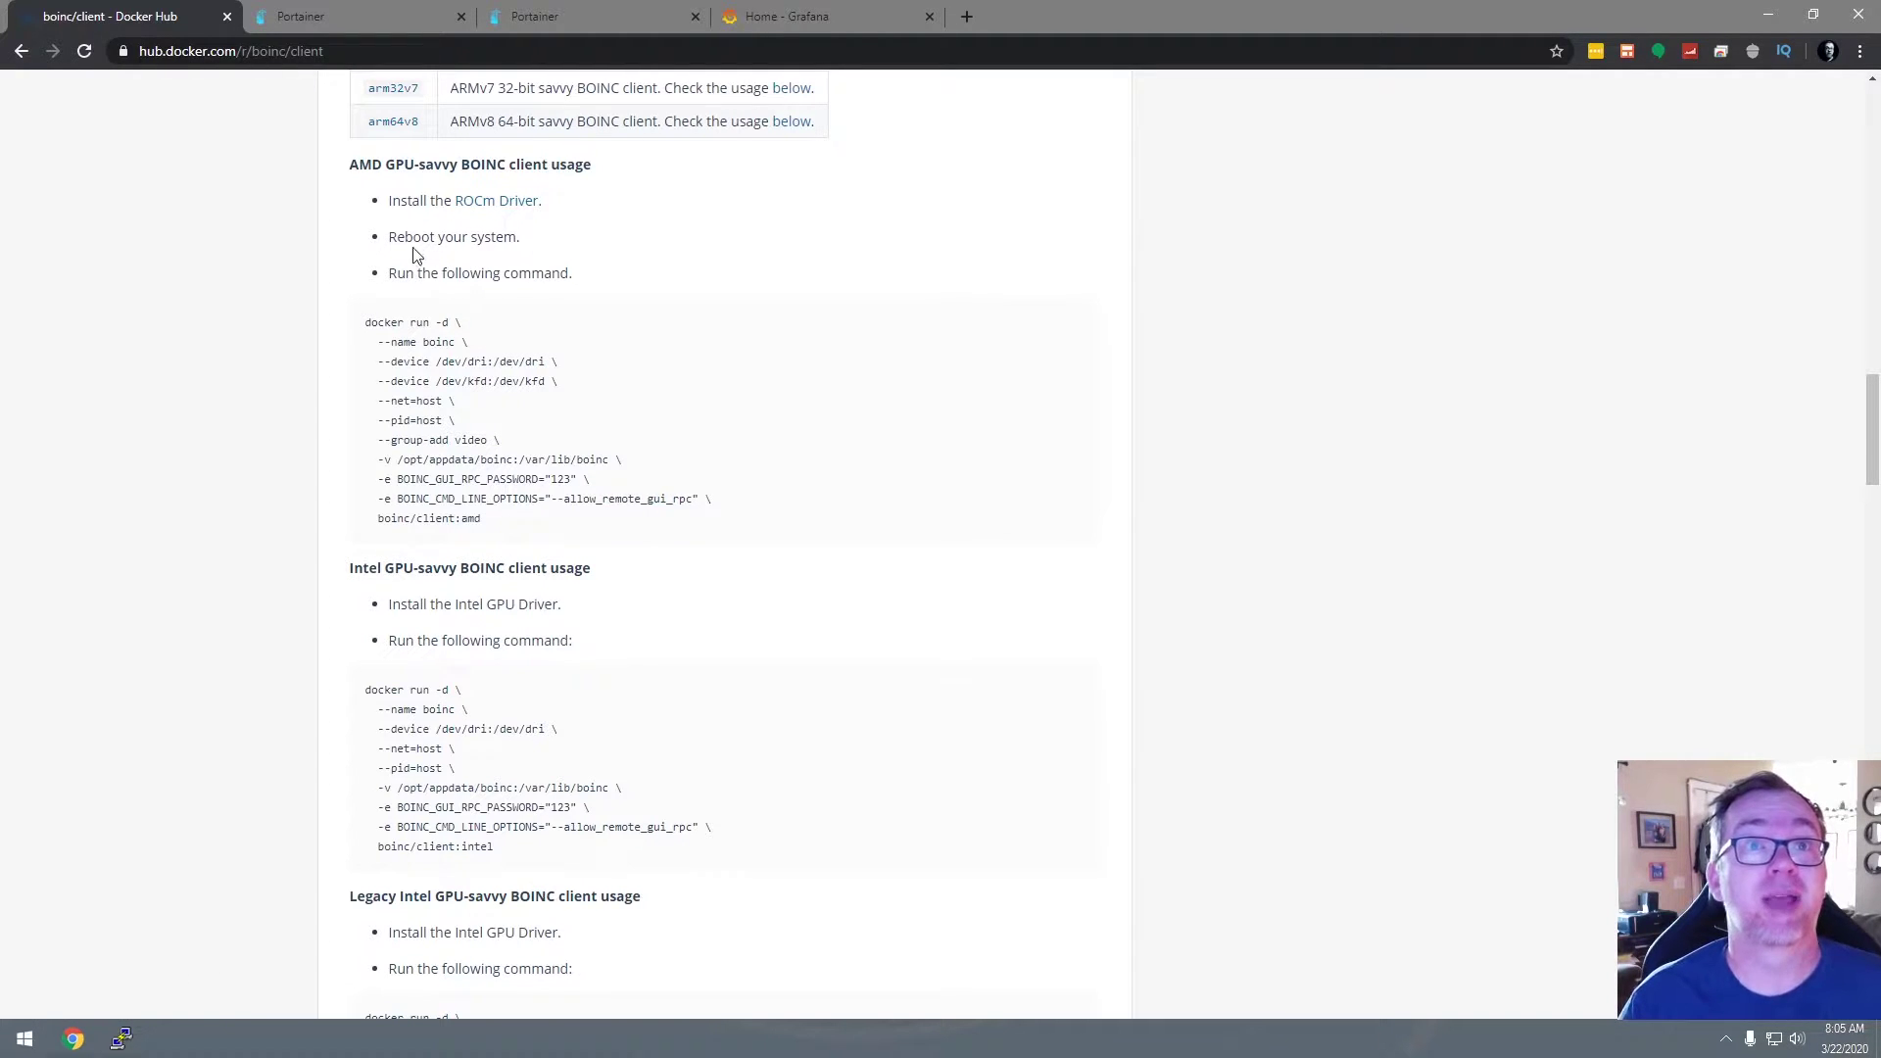
{"action": "scroll", "coordinate": [470, 406], "scroll_direction": "down", "scroll_amount": 1}
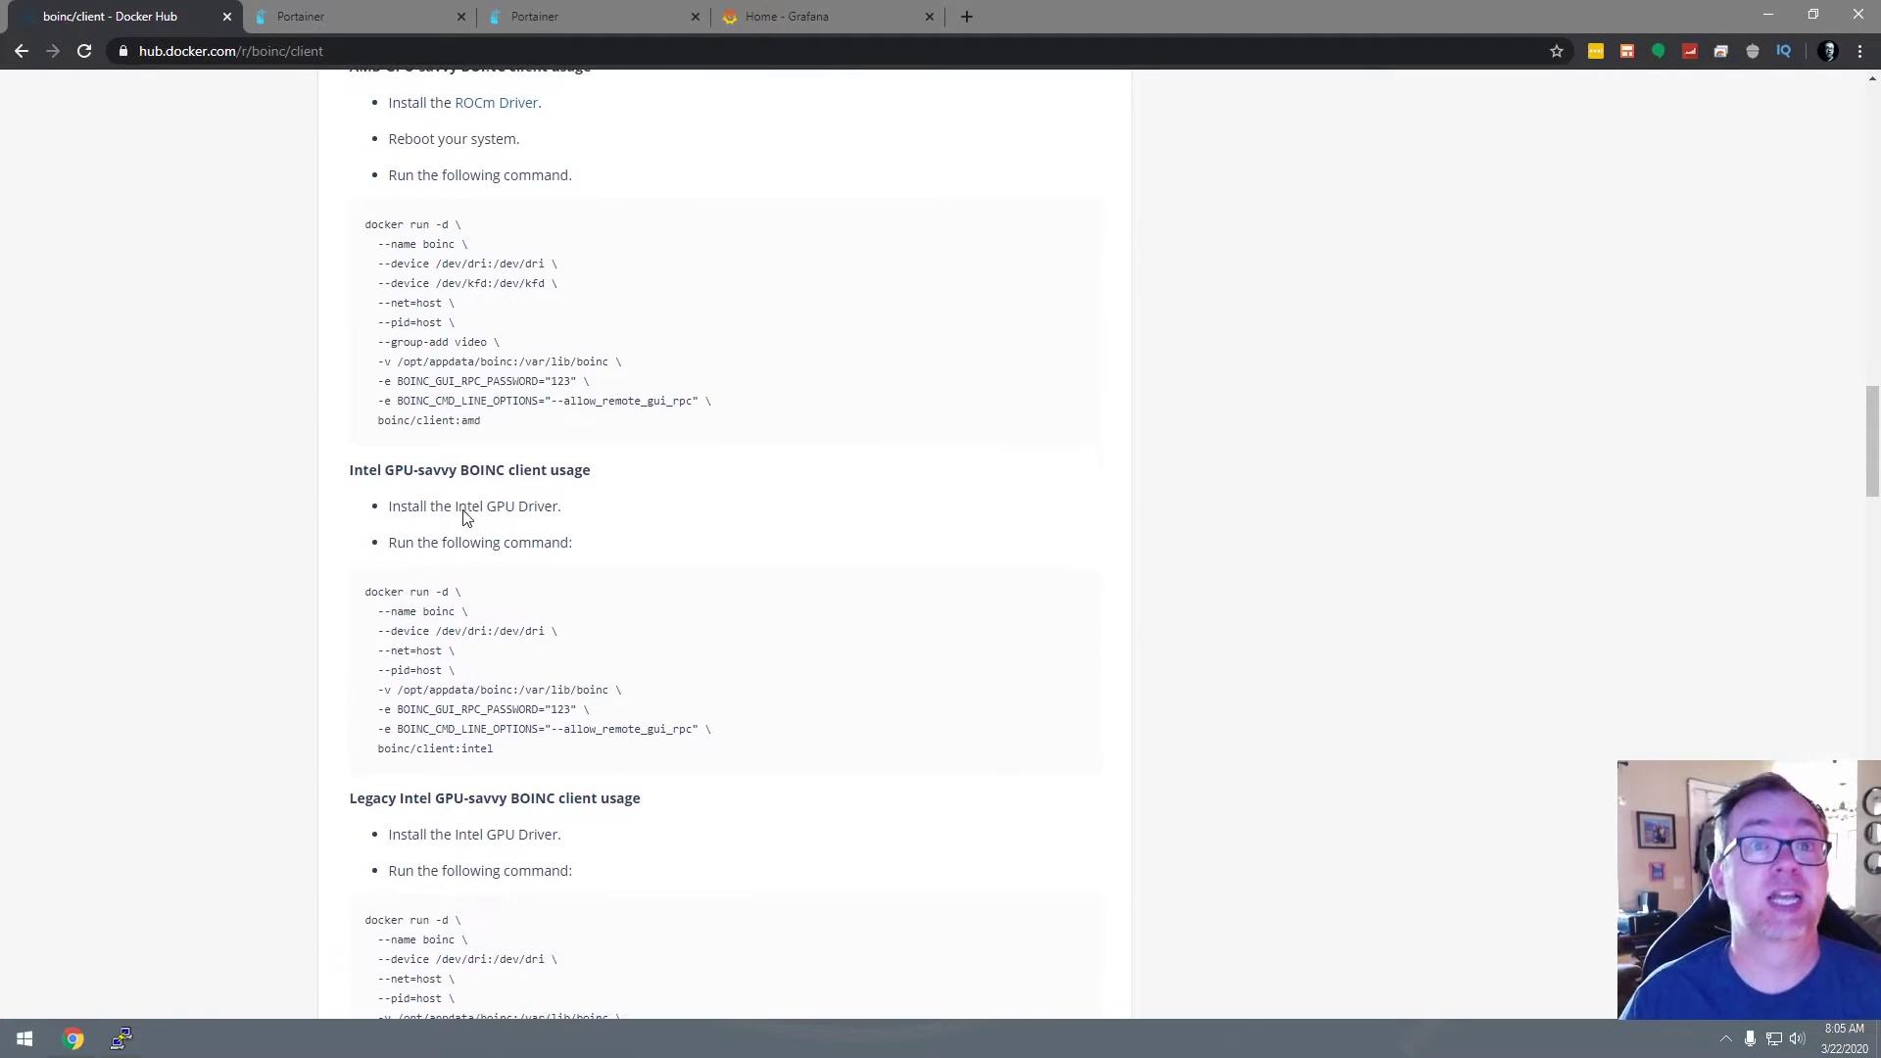
{"action": "scroll", "coordinate": [466, 572], "scroll_direction": "down", "scroll_amount": 2}
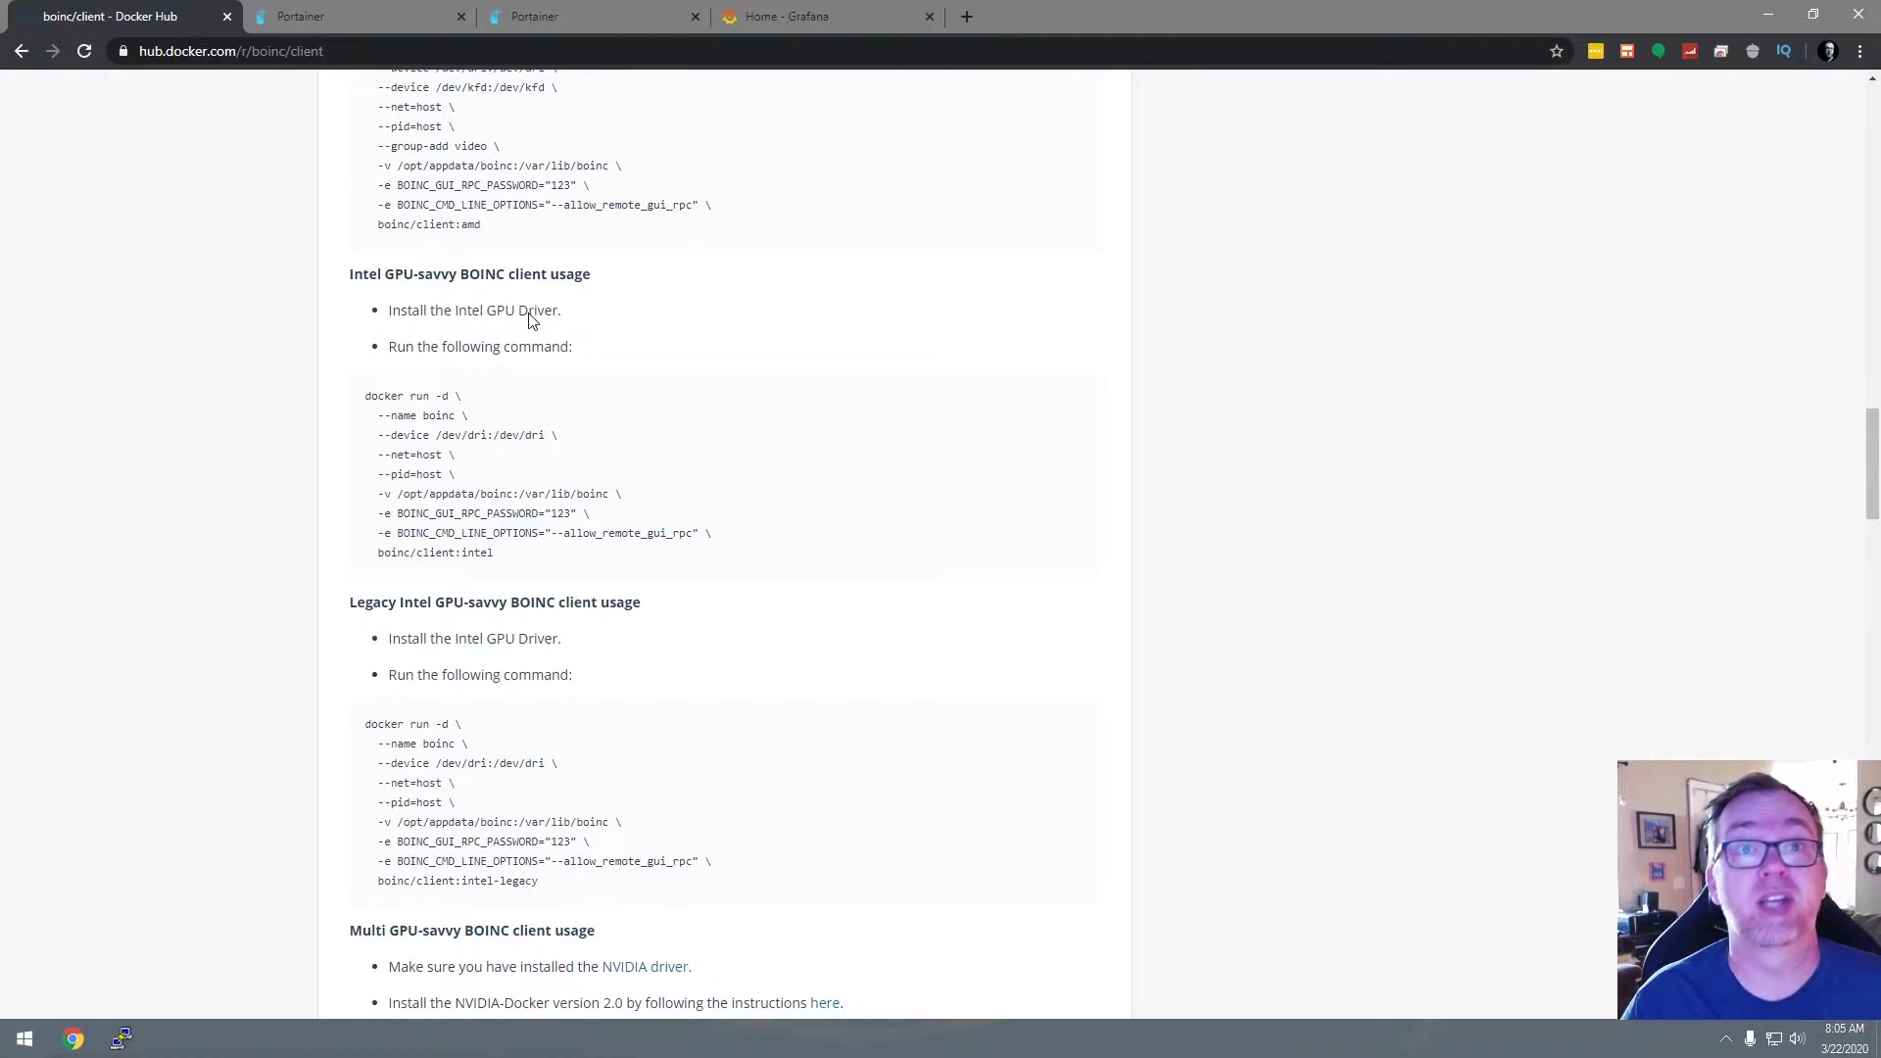
{"action": "left_click_drag", "start_coordinate": [394, 395], "coordinate": [453, 558]}
{"action": "left_click", "coordinate": [454, 555]}
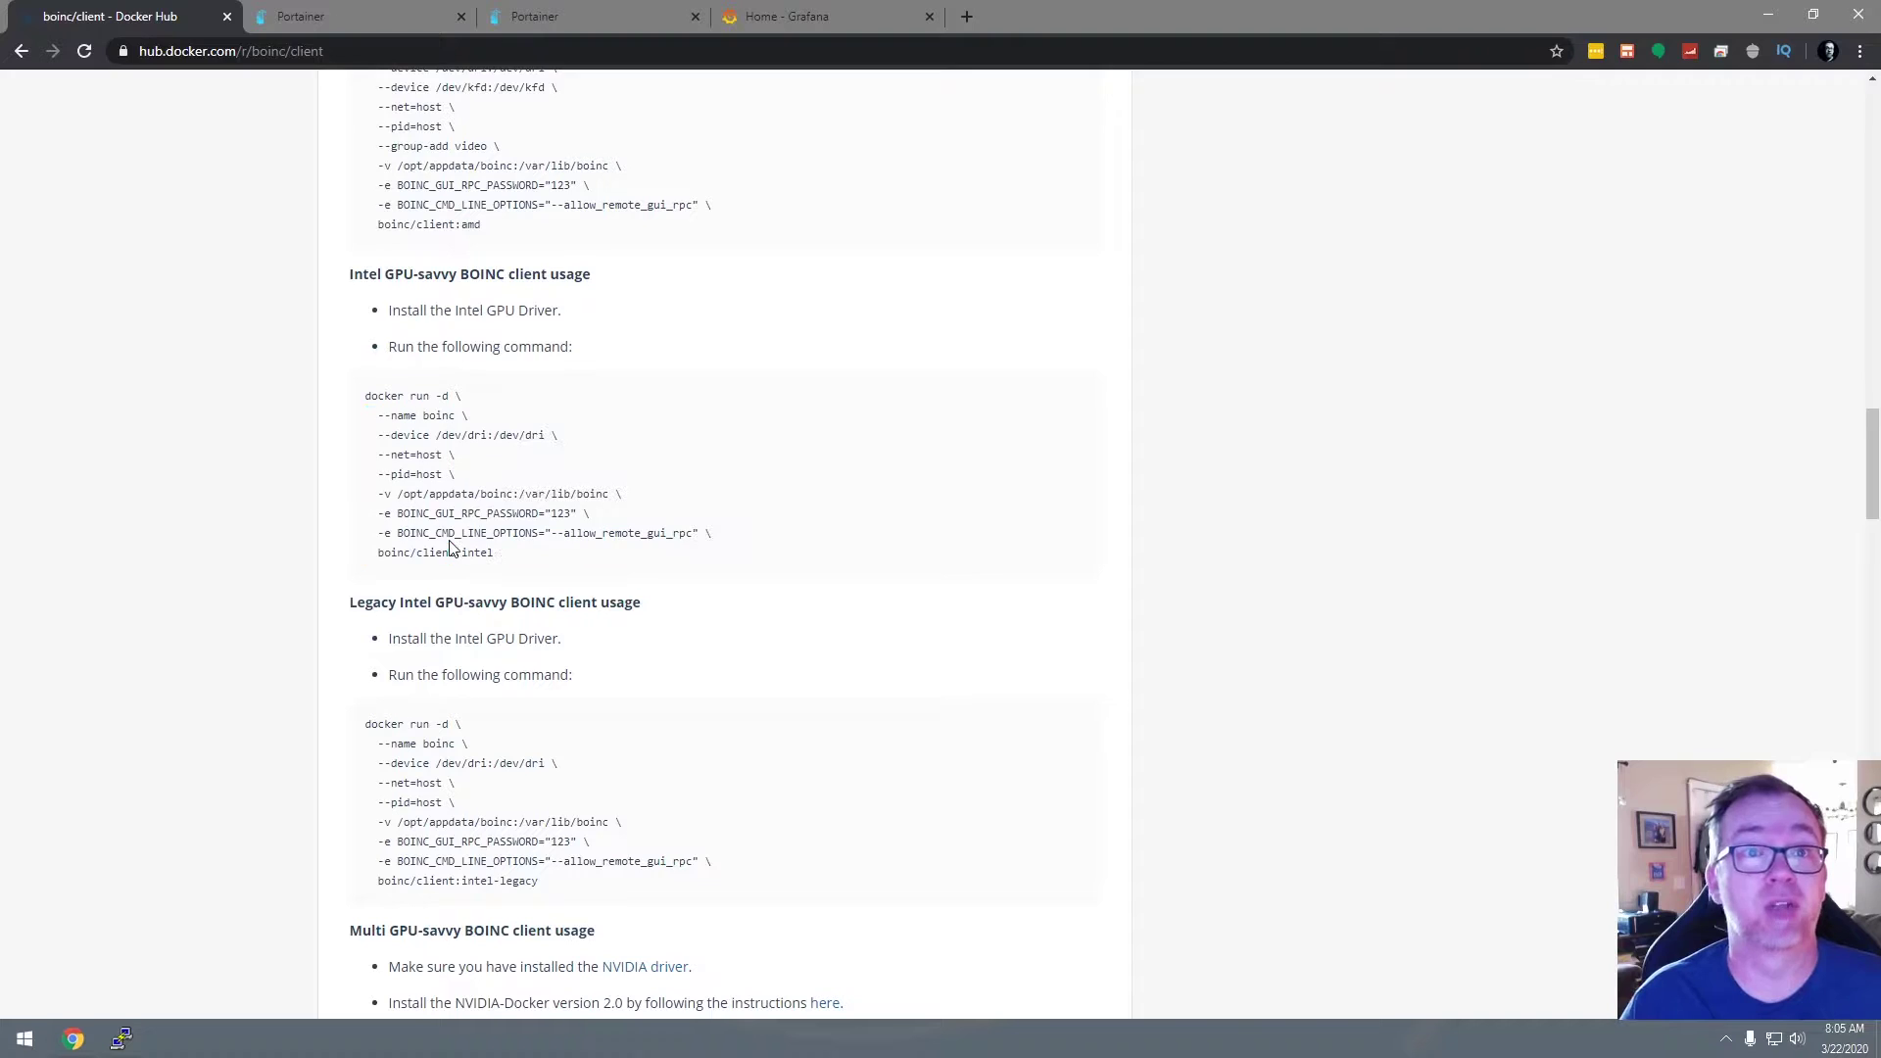
{"action": "scroll", "coordinate": [441, 538], "scroll_direction": "down", "scroll_amount": 2}
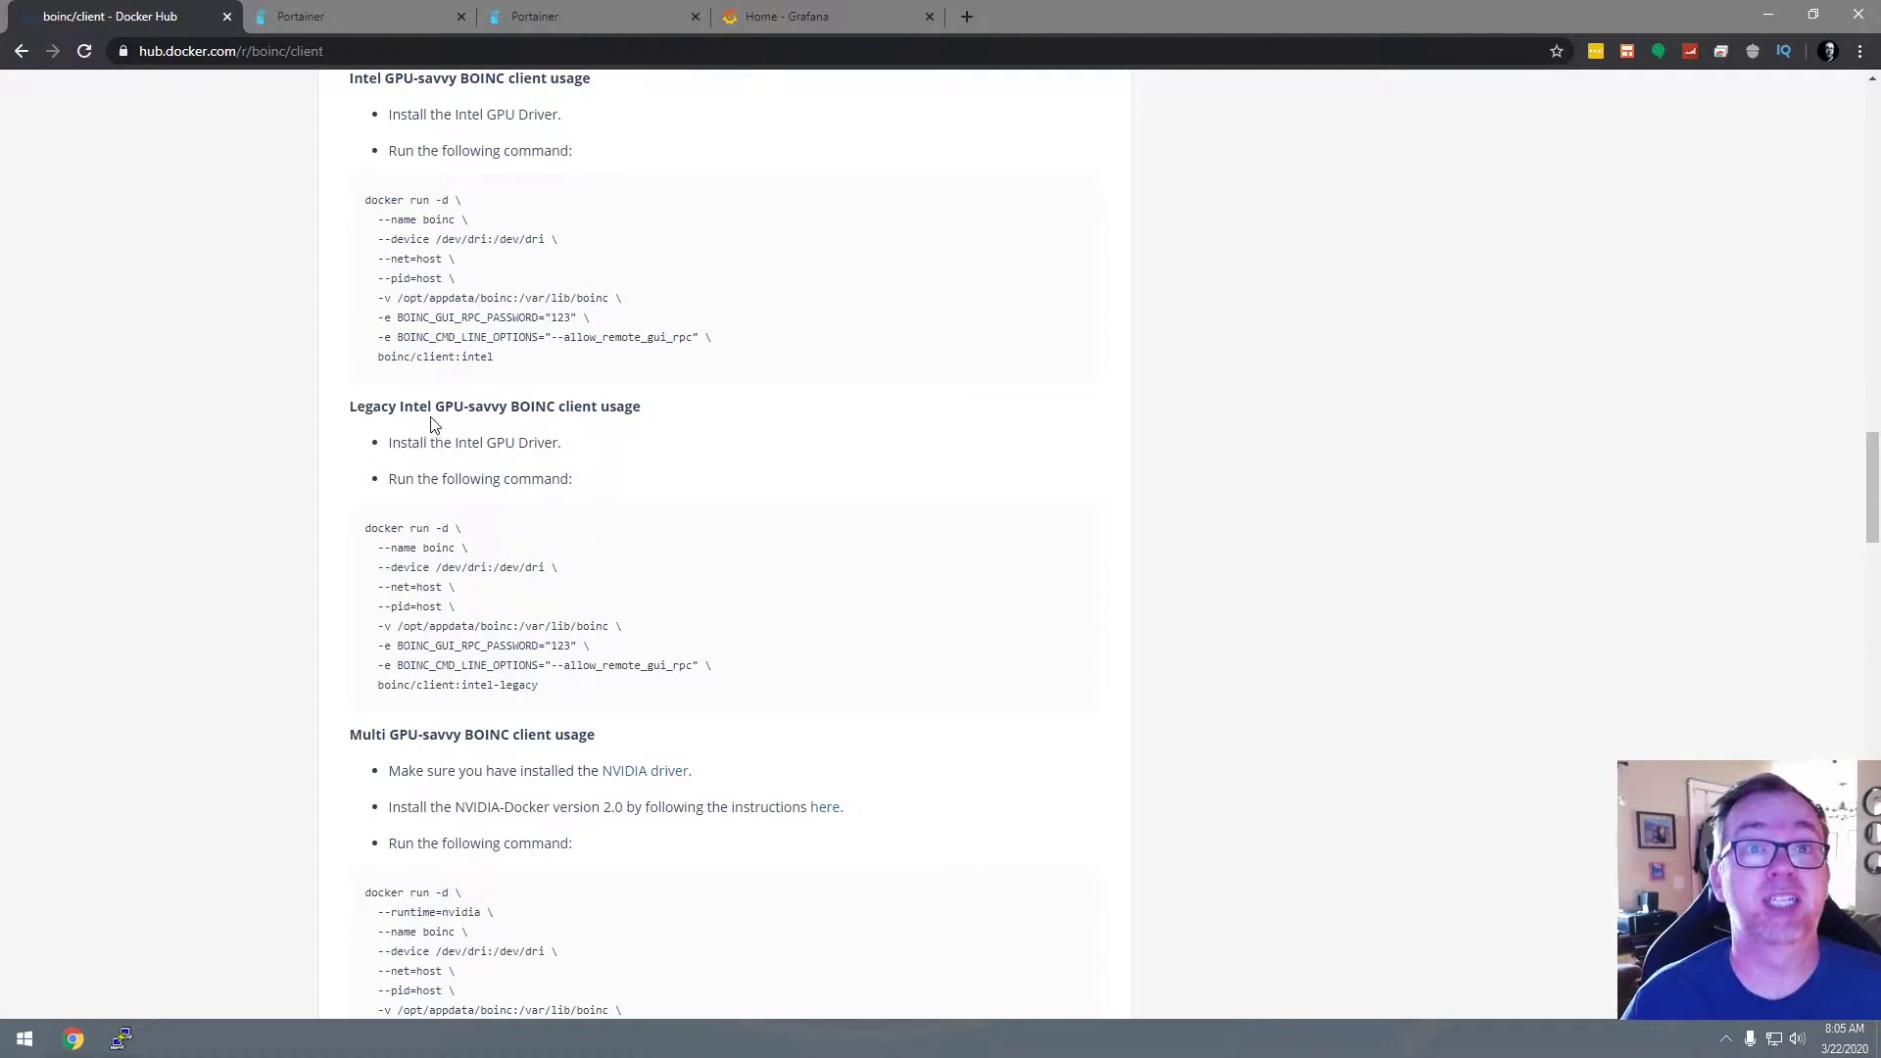
{"action": "scroll", "coordinate": [379, 569], "scroll_direction": "down", "scroll_amount": 3}
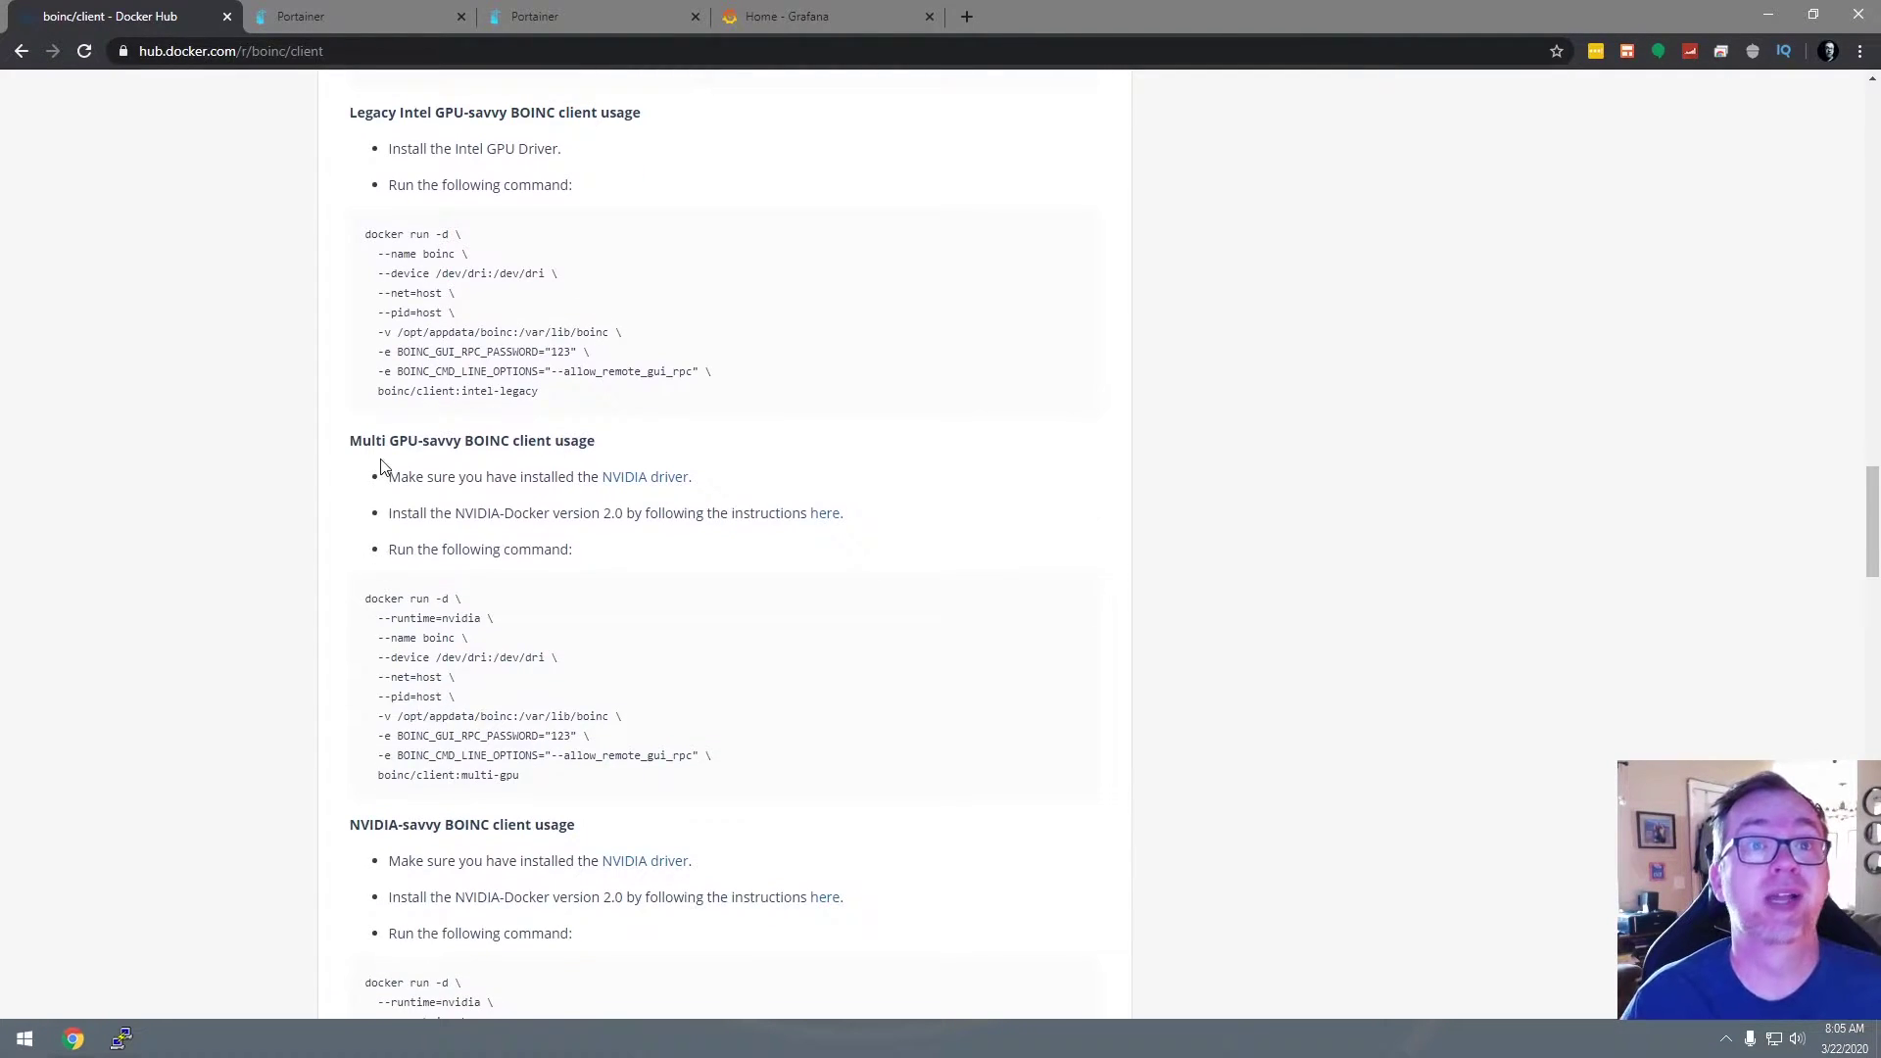
{"action": "scroll", "coordinate": [370, 686], "scroll_direction": "down", "scroll_amount": 2}
{"action": "scroll", "coordinate": [373, 656], "scroll_direction": "down", "scroll_amount": 5}
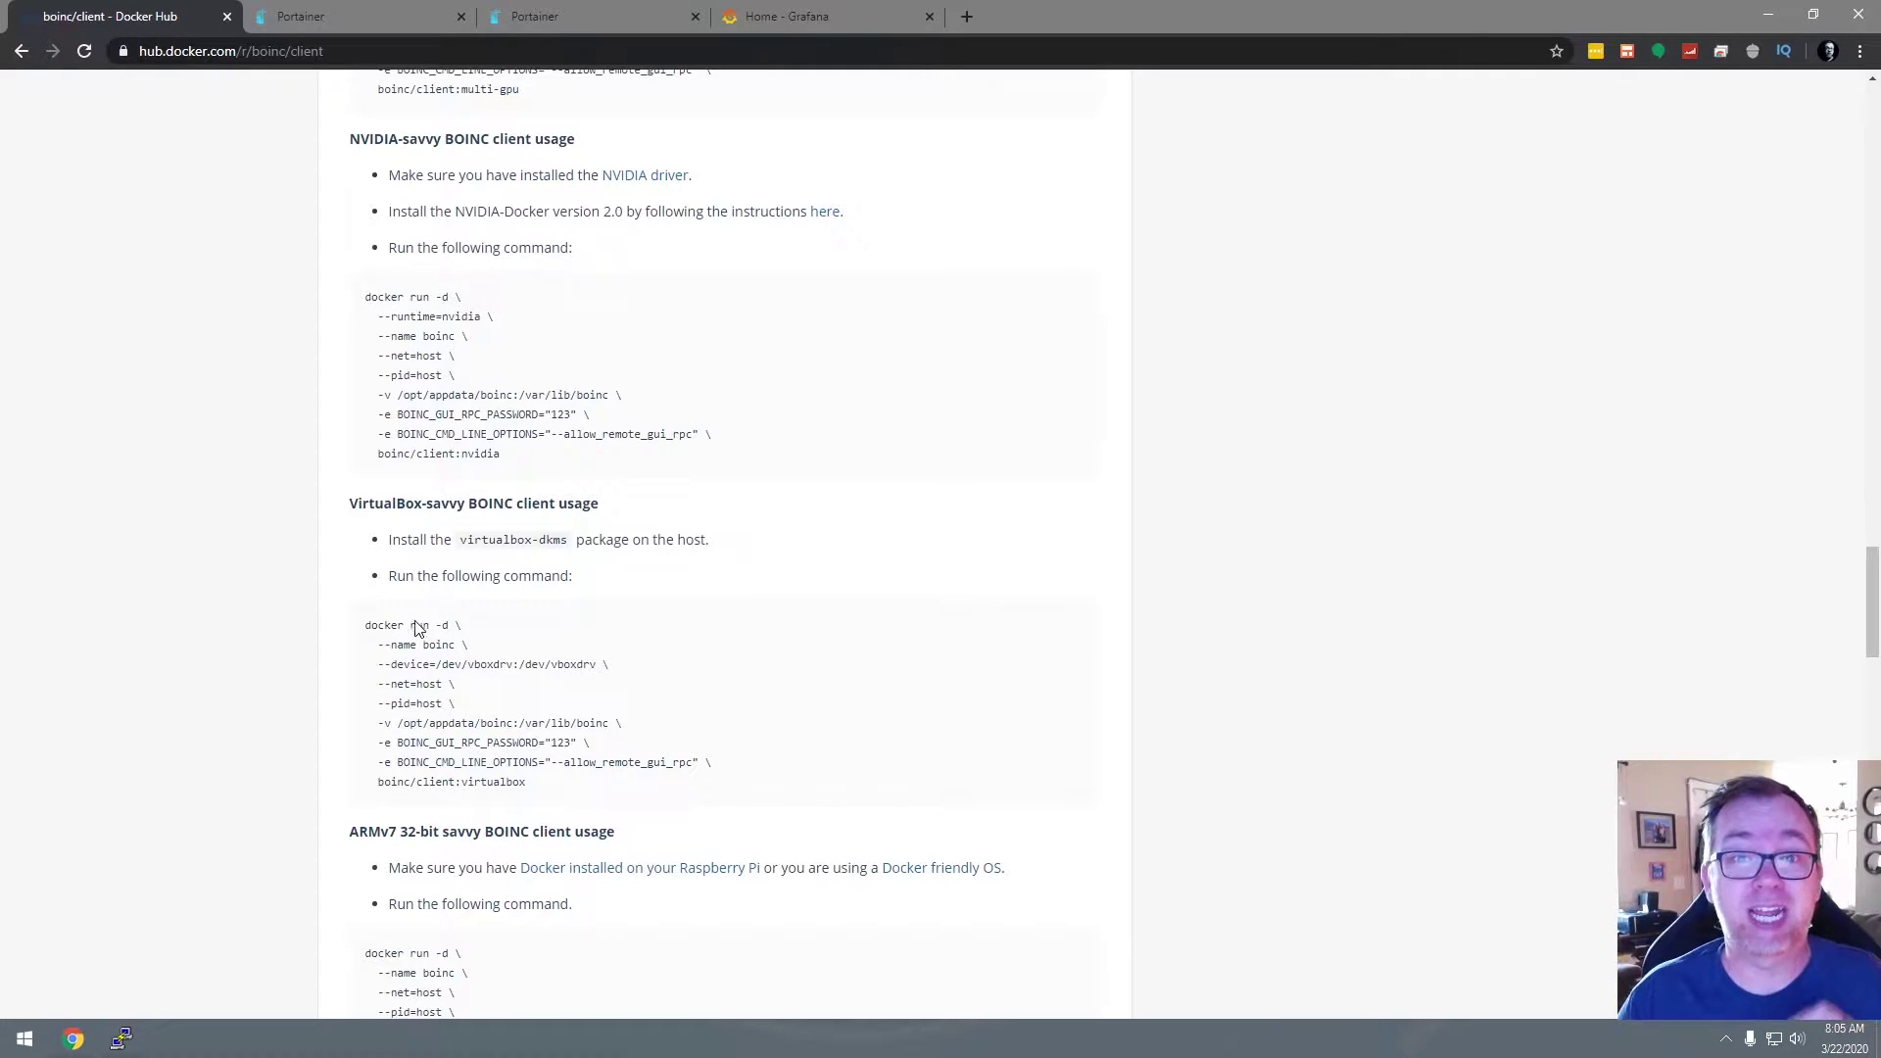
{"action": "scroll", "coordinate": [418, 625], "scroll_direction": "down", "scroll_amount": 3}
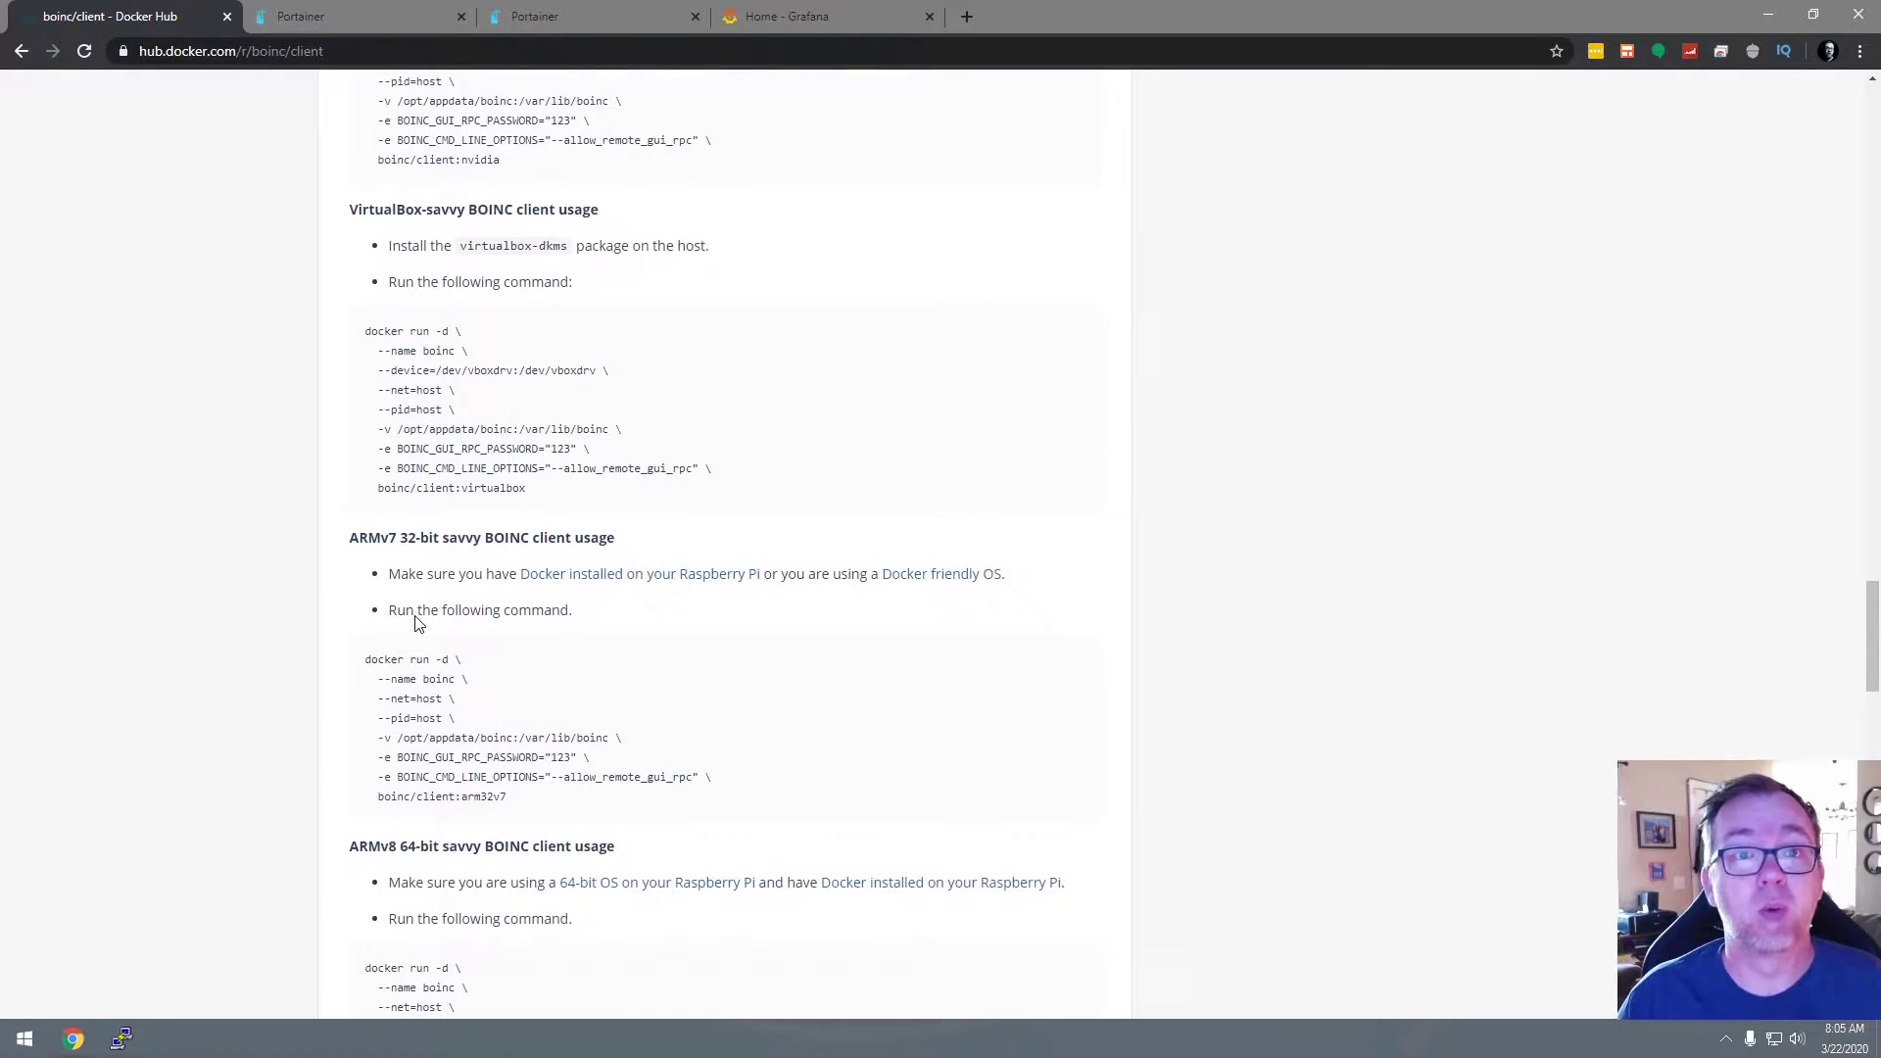
{"action": "scroll", "coordinate": [419, 624], "scroll_direction": "down", "scroll_amount": 12}
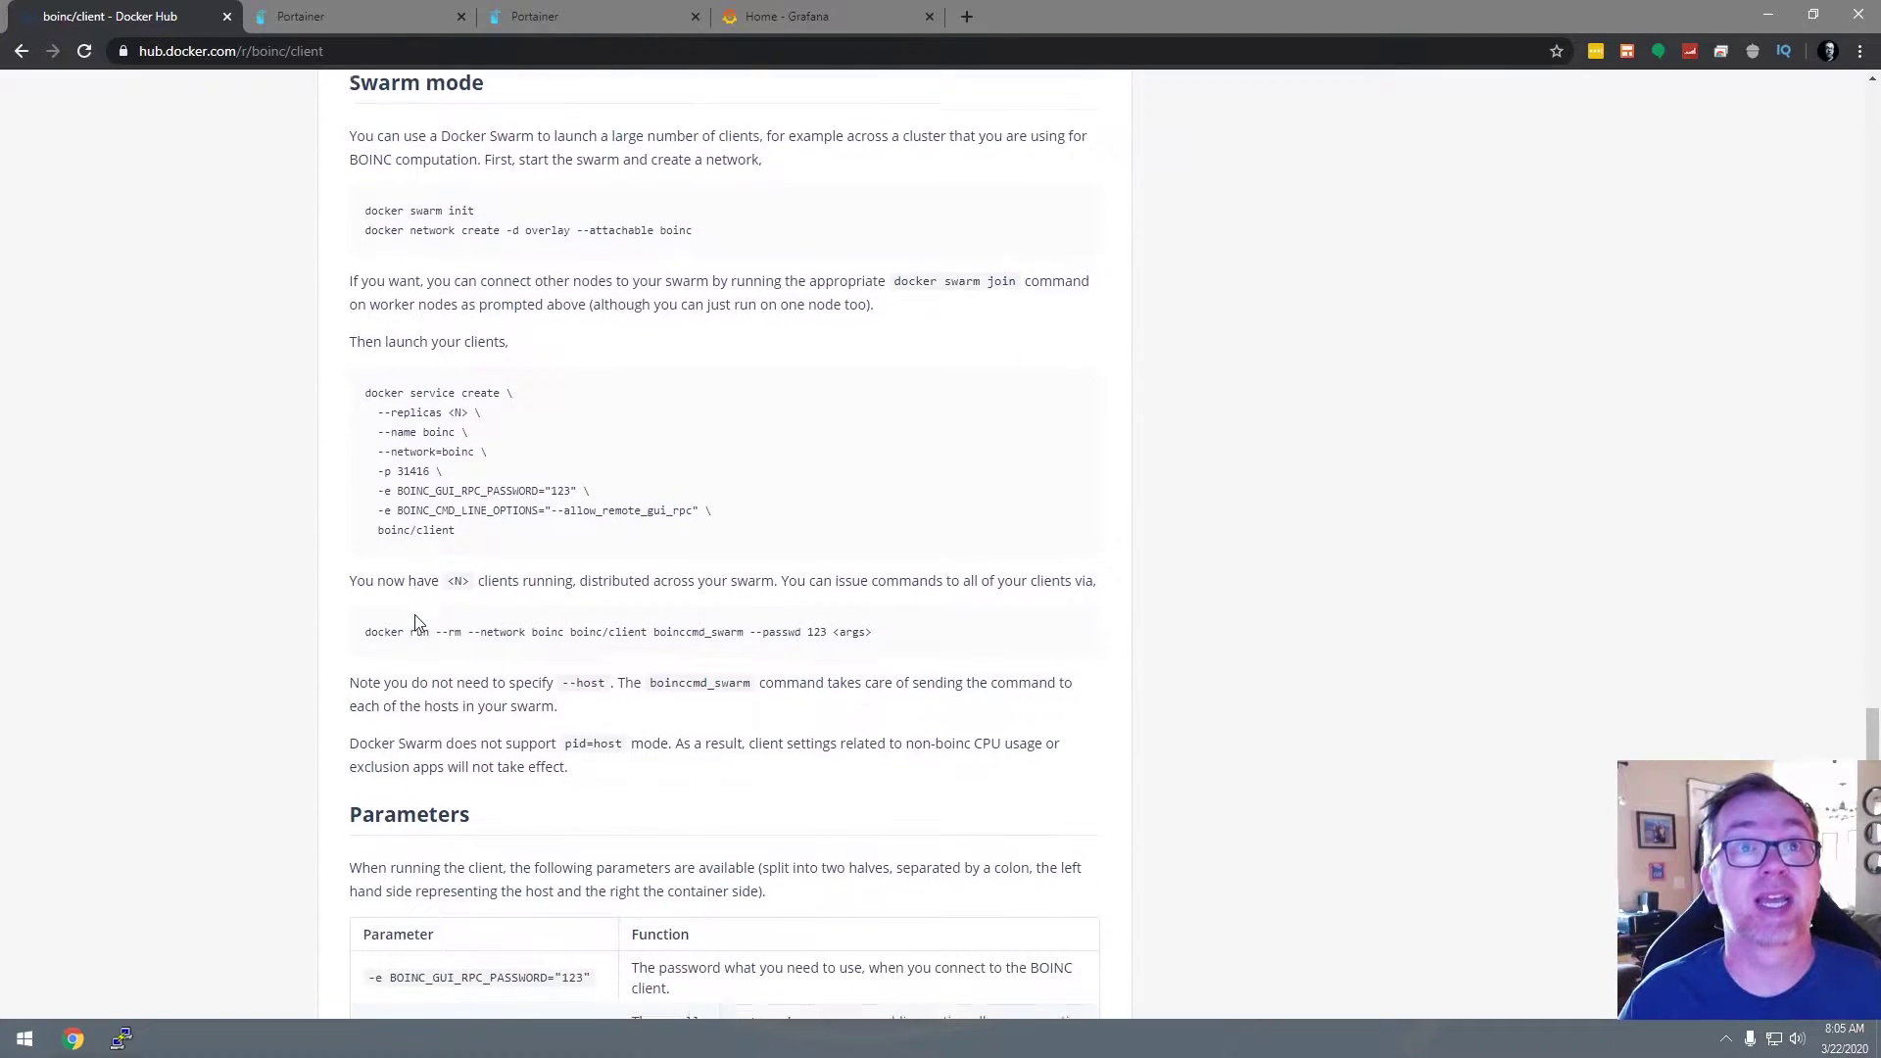
{"action": "scroll", "coordinate": [416, 618], "scroll_direction": "down", "scroll_amount": 12}
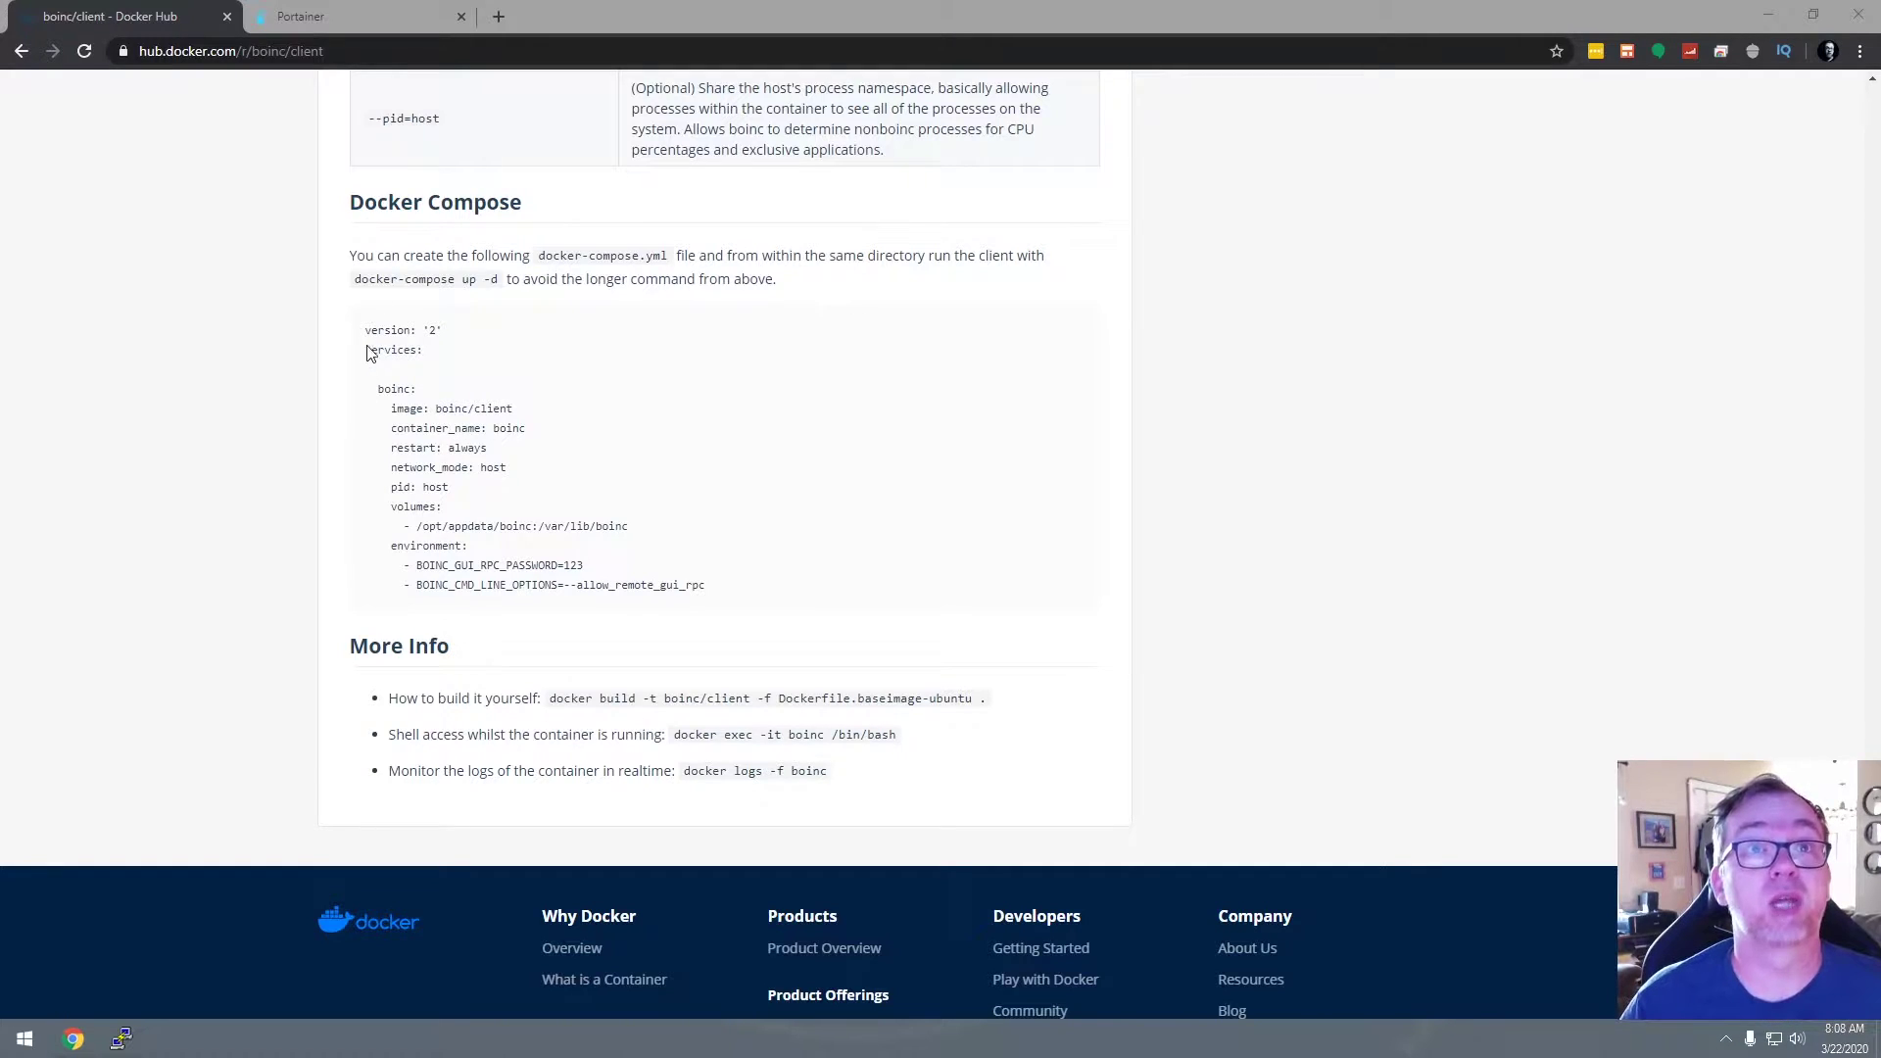
Copy the boinc/client docker-compose YAML block from Docker Hub and return to Portainer.
{"action": "left_click_drag", "start_coordinate": [366, 329], "coordinate": [705, 595]}
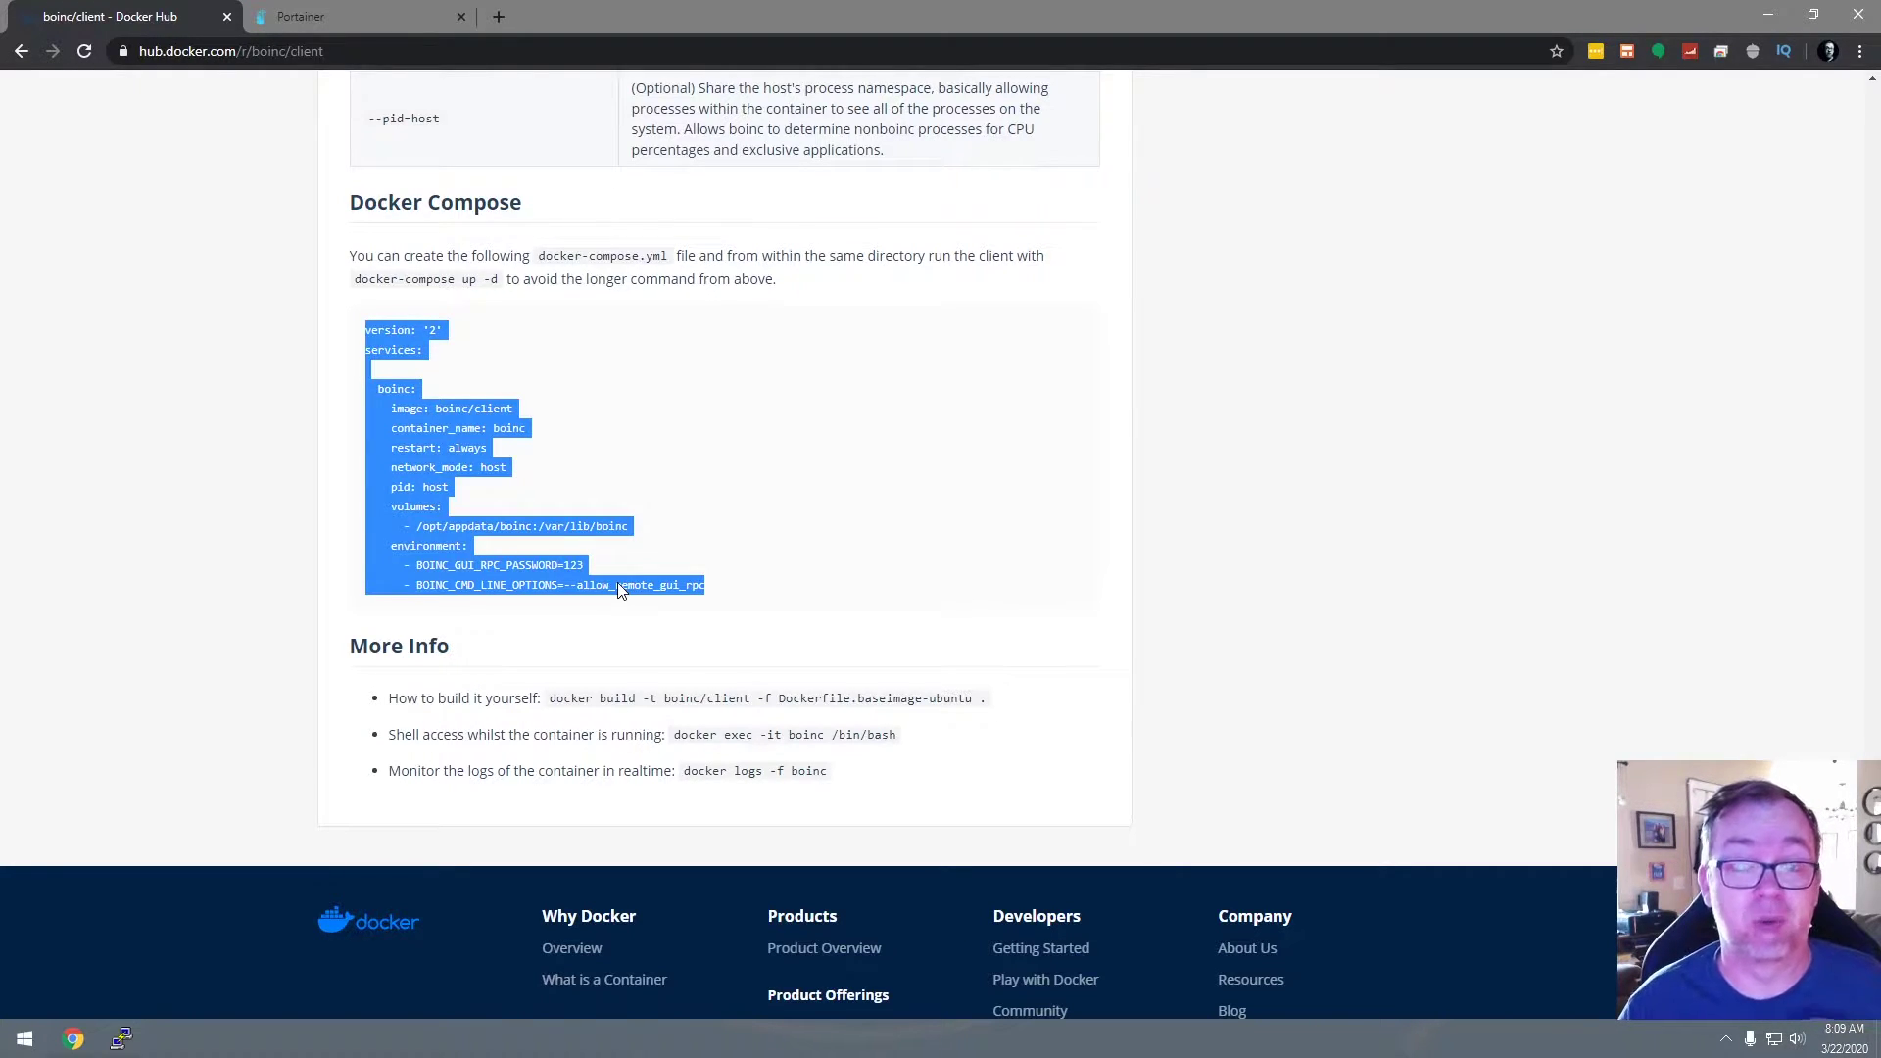
{"action": "right_click", "coordinate": [435, 463]}
{"action": "left_click", "coordinate": [462, 478]}
{"action": "key", "text": "ctrl+Tab"}
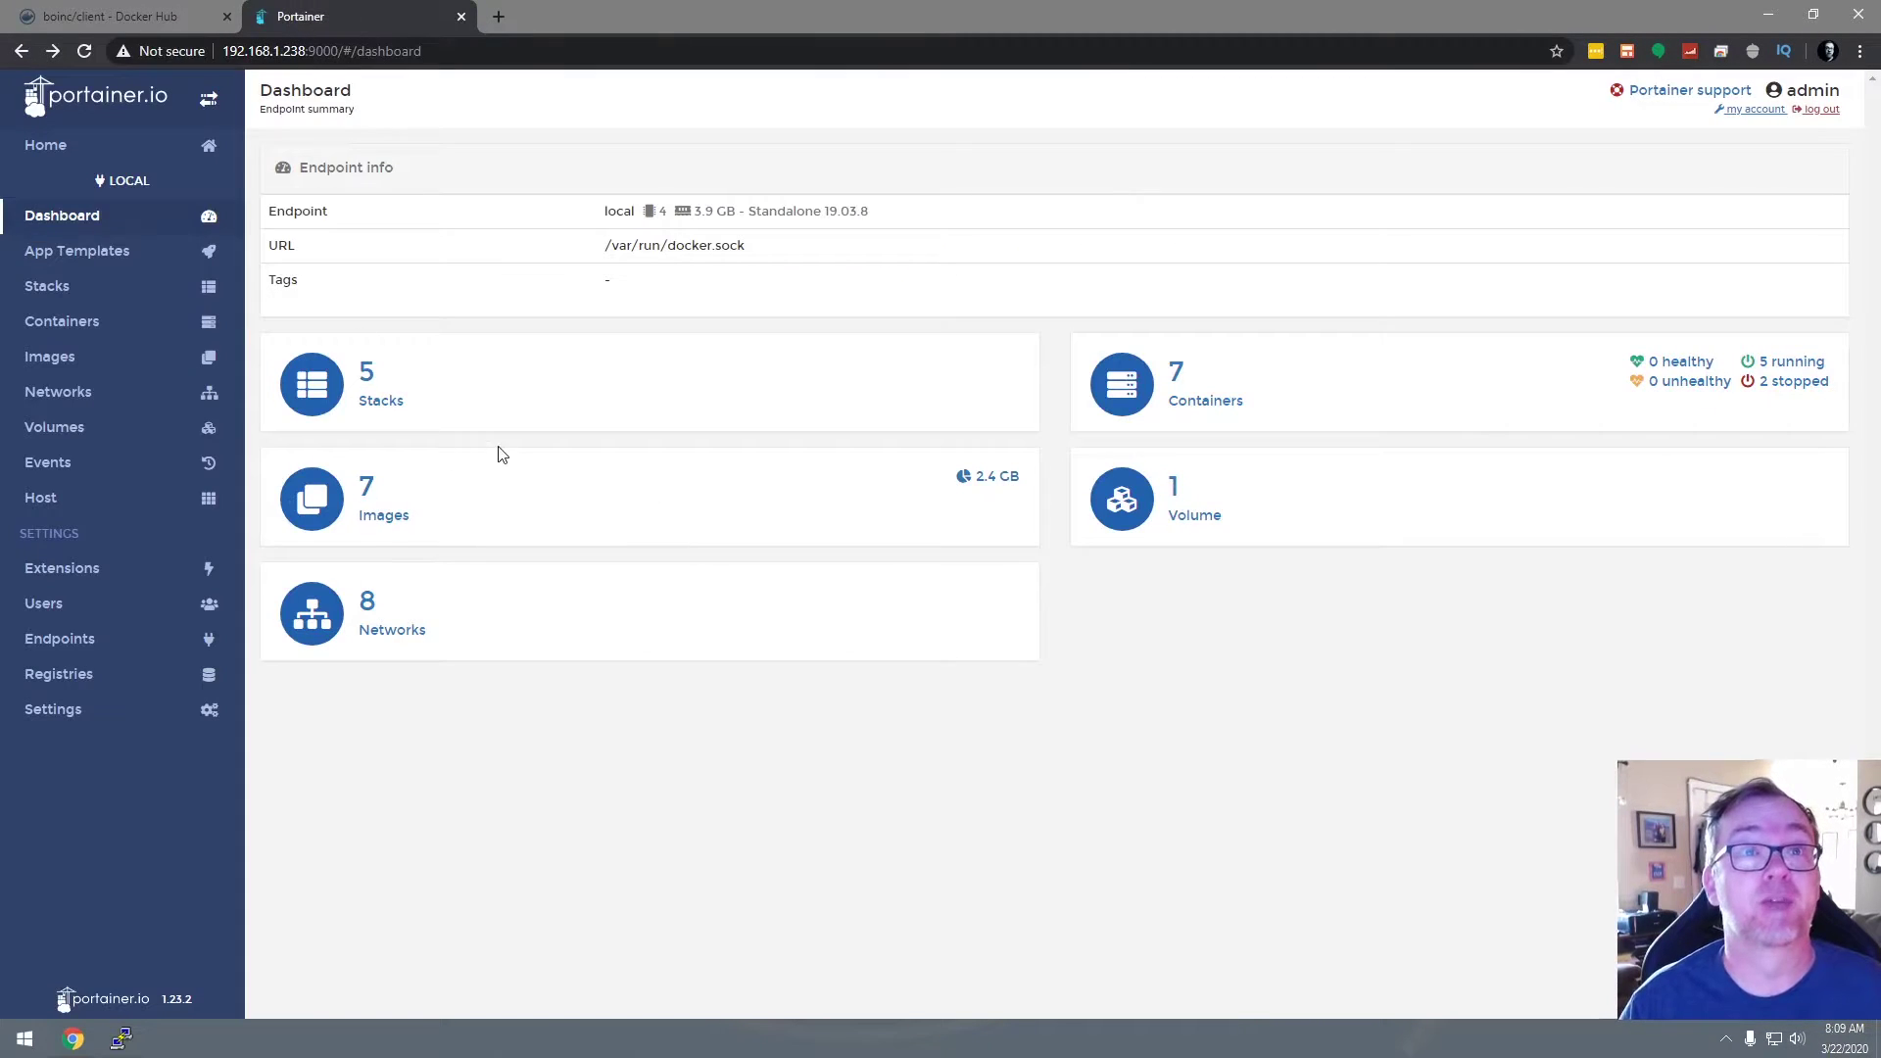
Go to the boinc stack's details page from the Stacks list.
{"action": "left_click", "coordinate": [76, 292]}
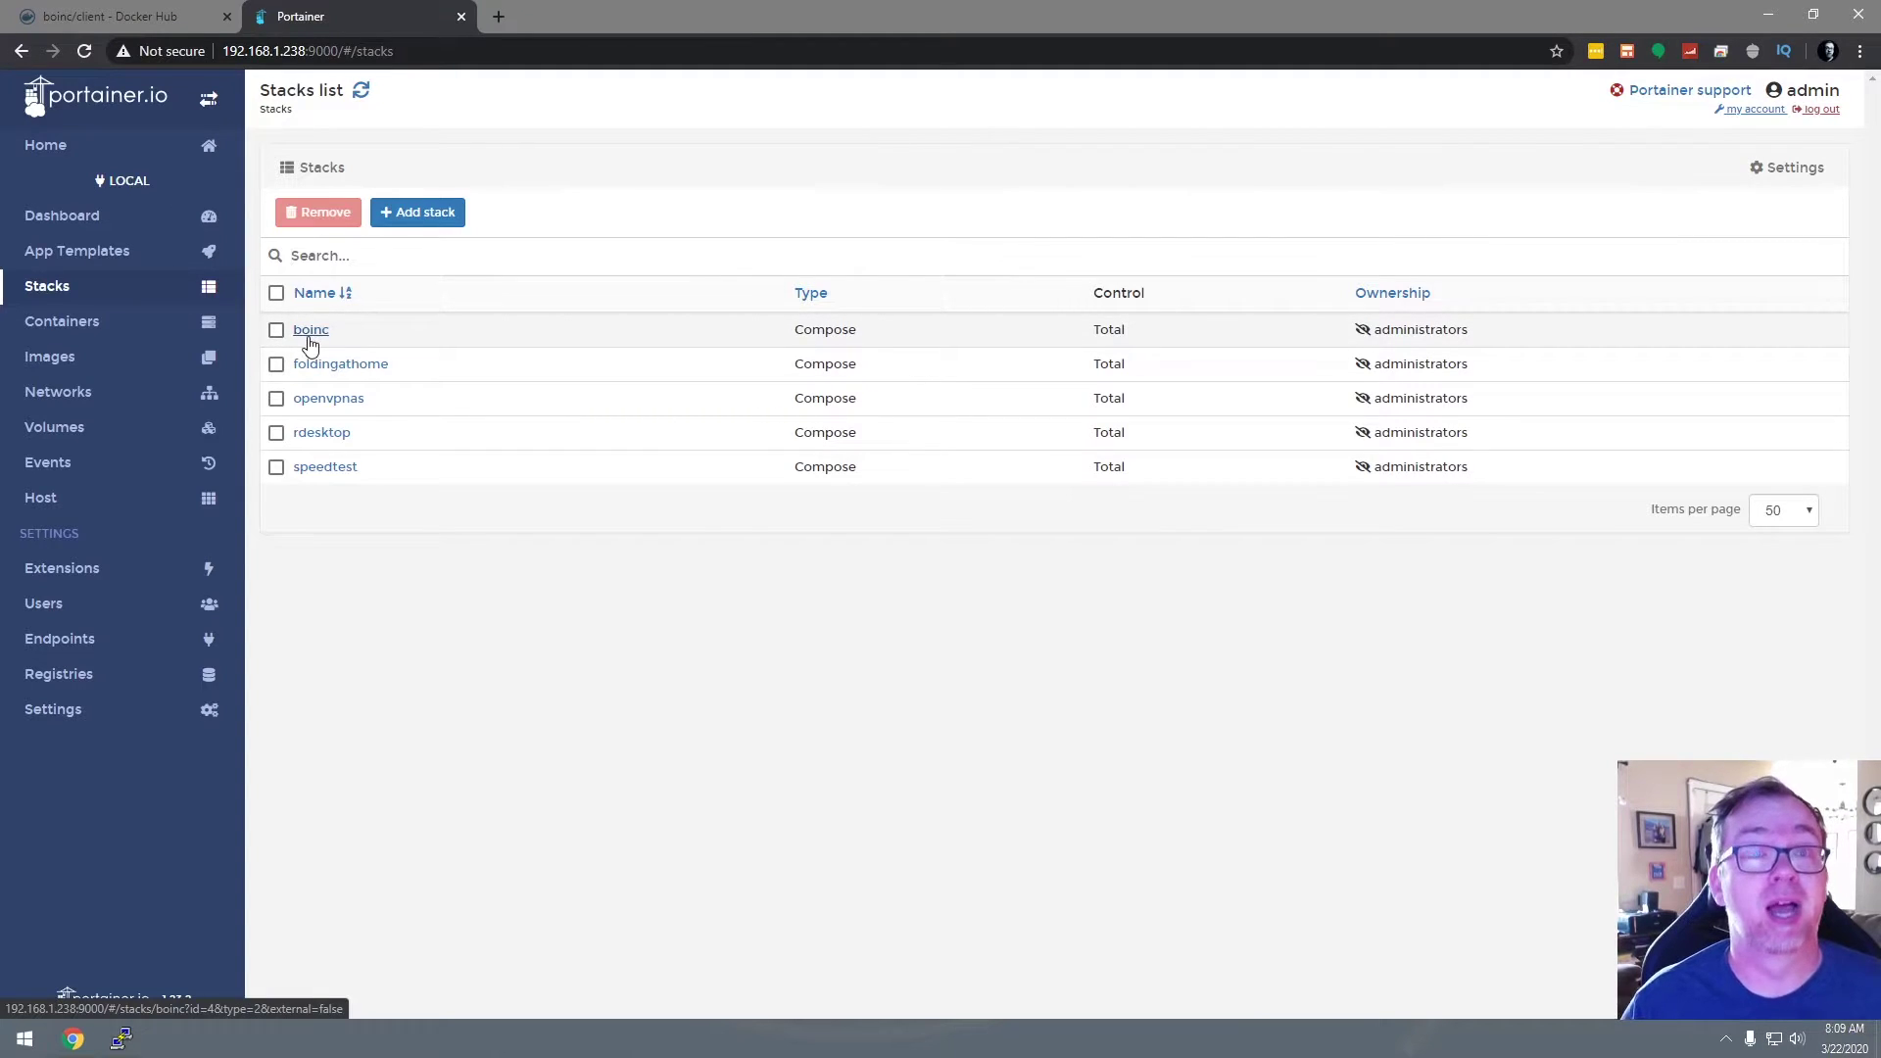
{"action": "left_click", "coordinate": [310, 338]}
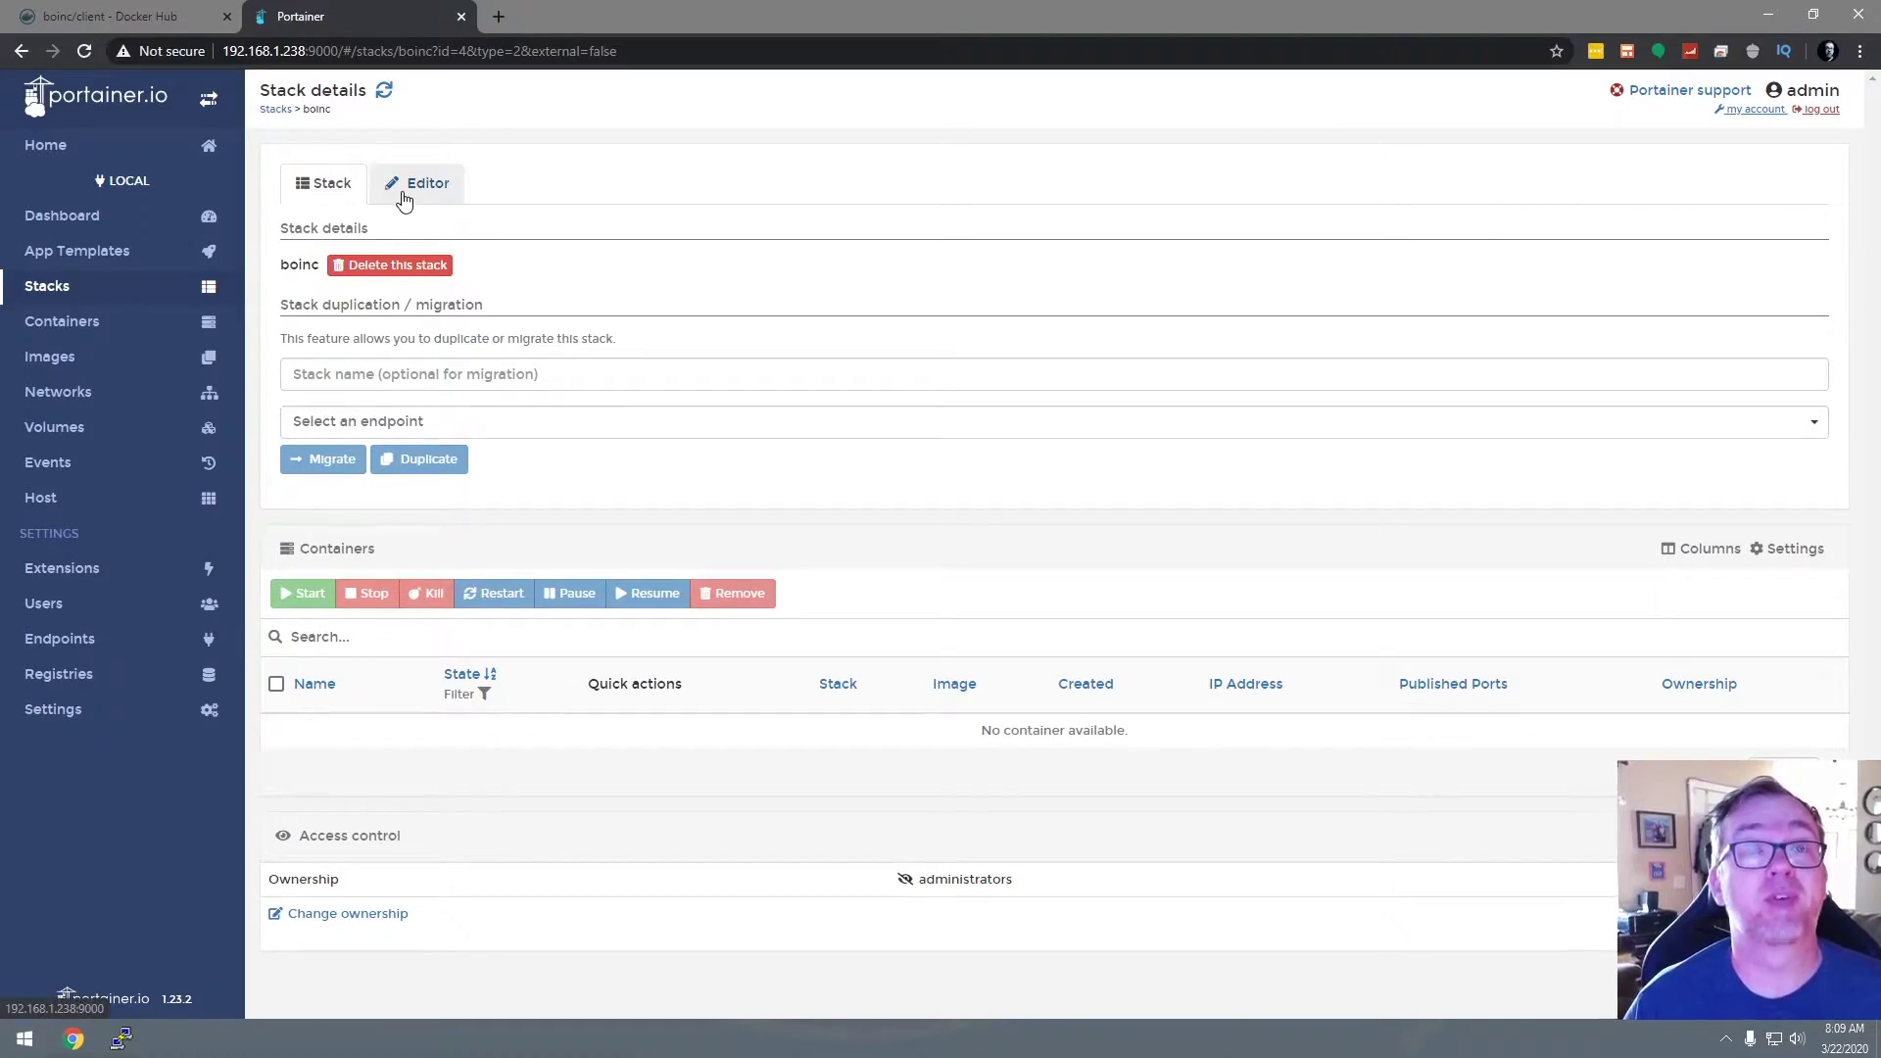
Replace the boinc stack's compose file with the copied YAML and redeploy the stack.
{"action": "left_click", "coordinate": [404, 199]}
{"action": "left_click", "coordinate": [439, 393]}
{"action": "key", "text": "ctrl+a"}
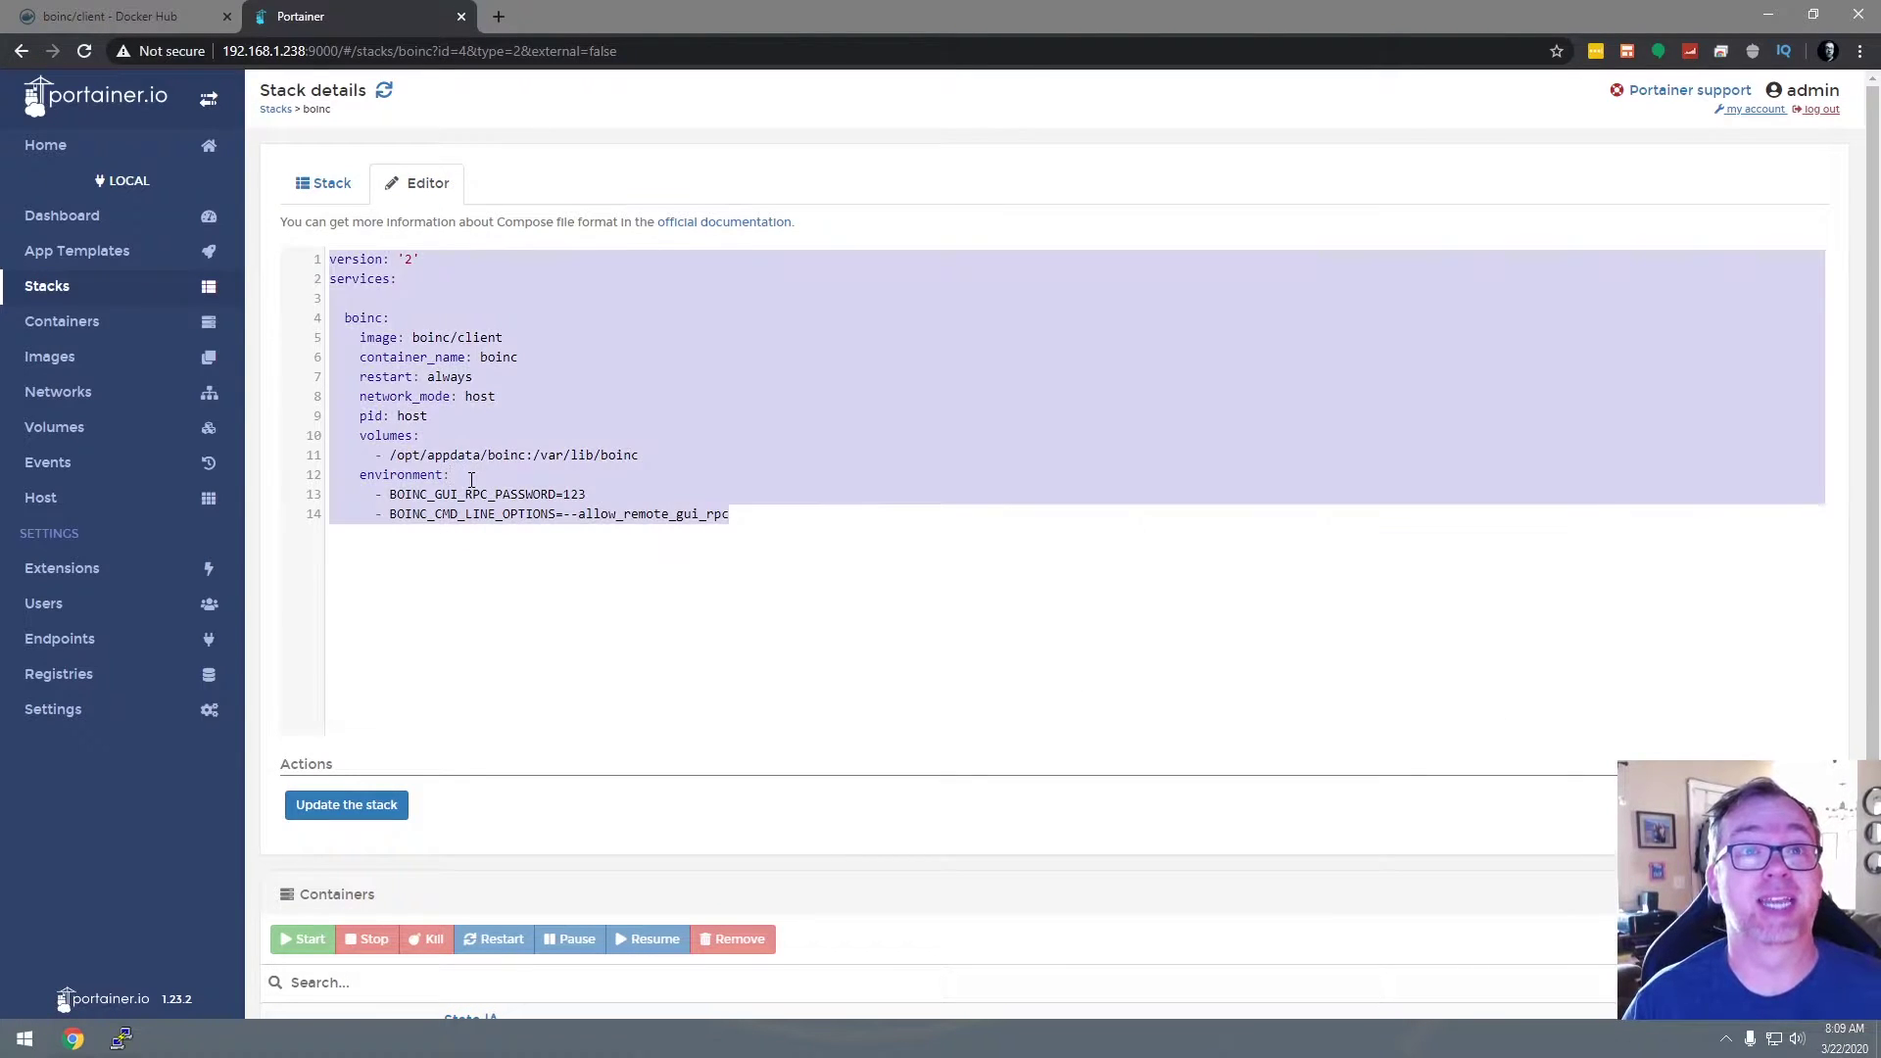
{"action": "key", "text": "Right"}
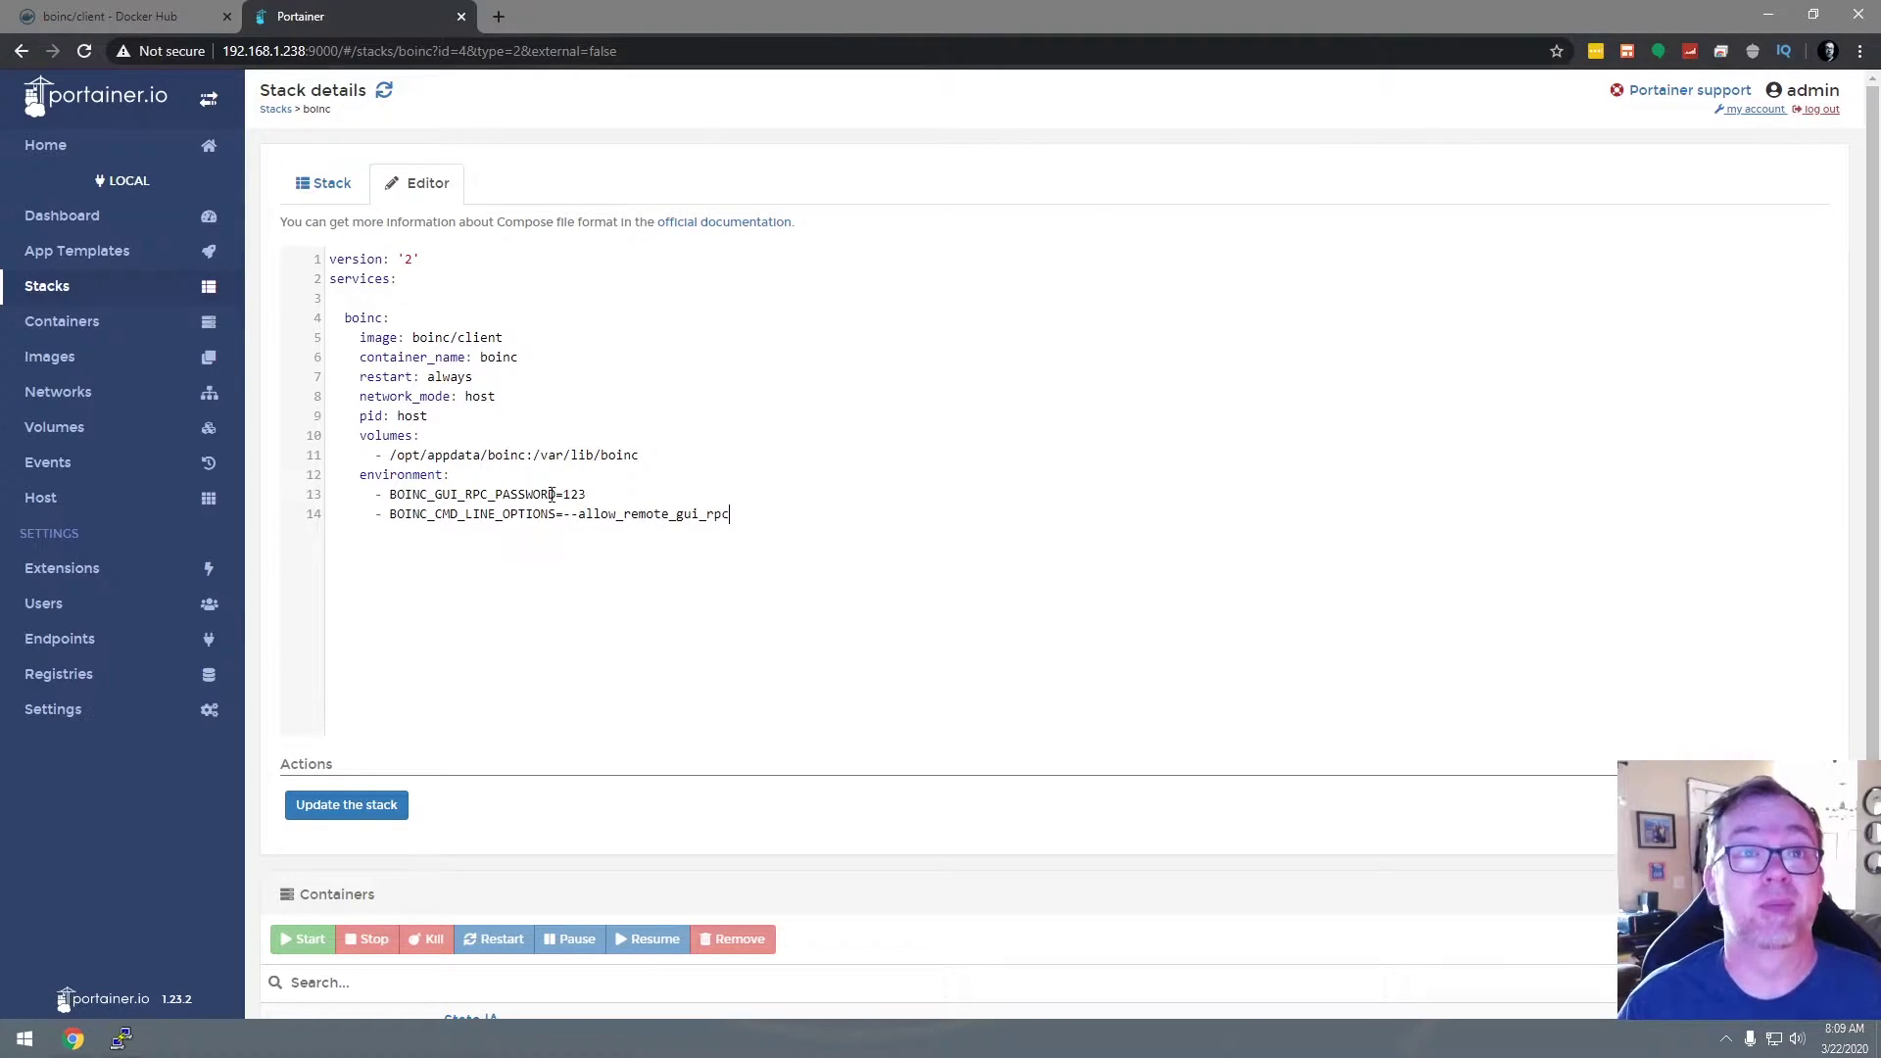
{"action": "left_click_drag", "start_coordinate": [563, 495], "coordinate": [591, 495]}
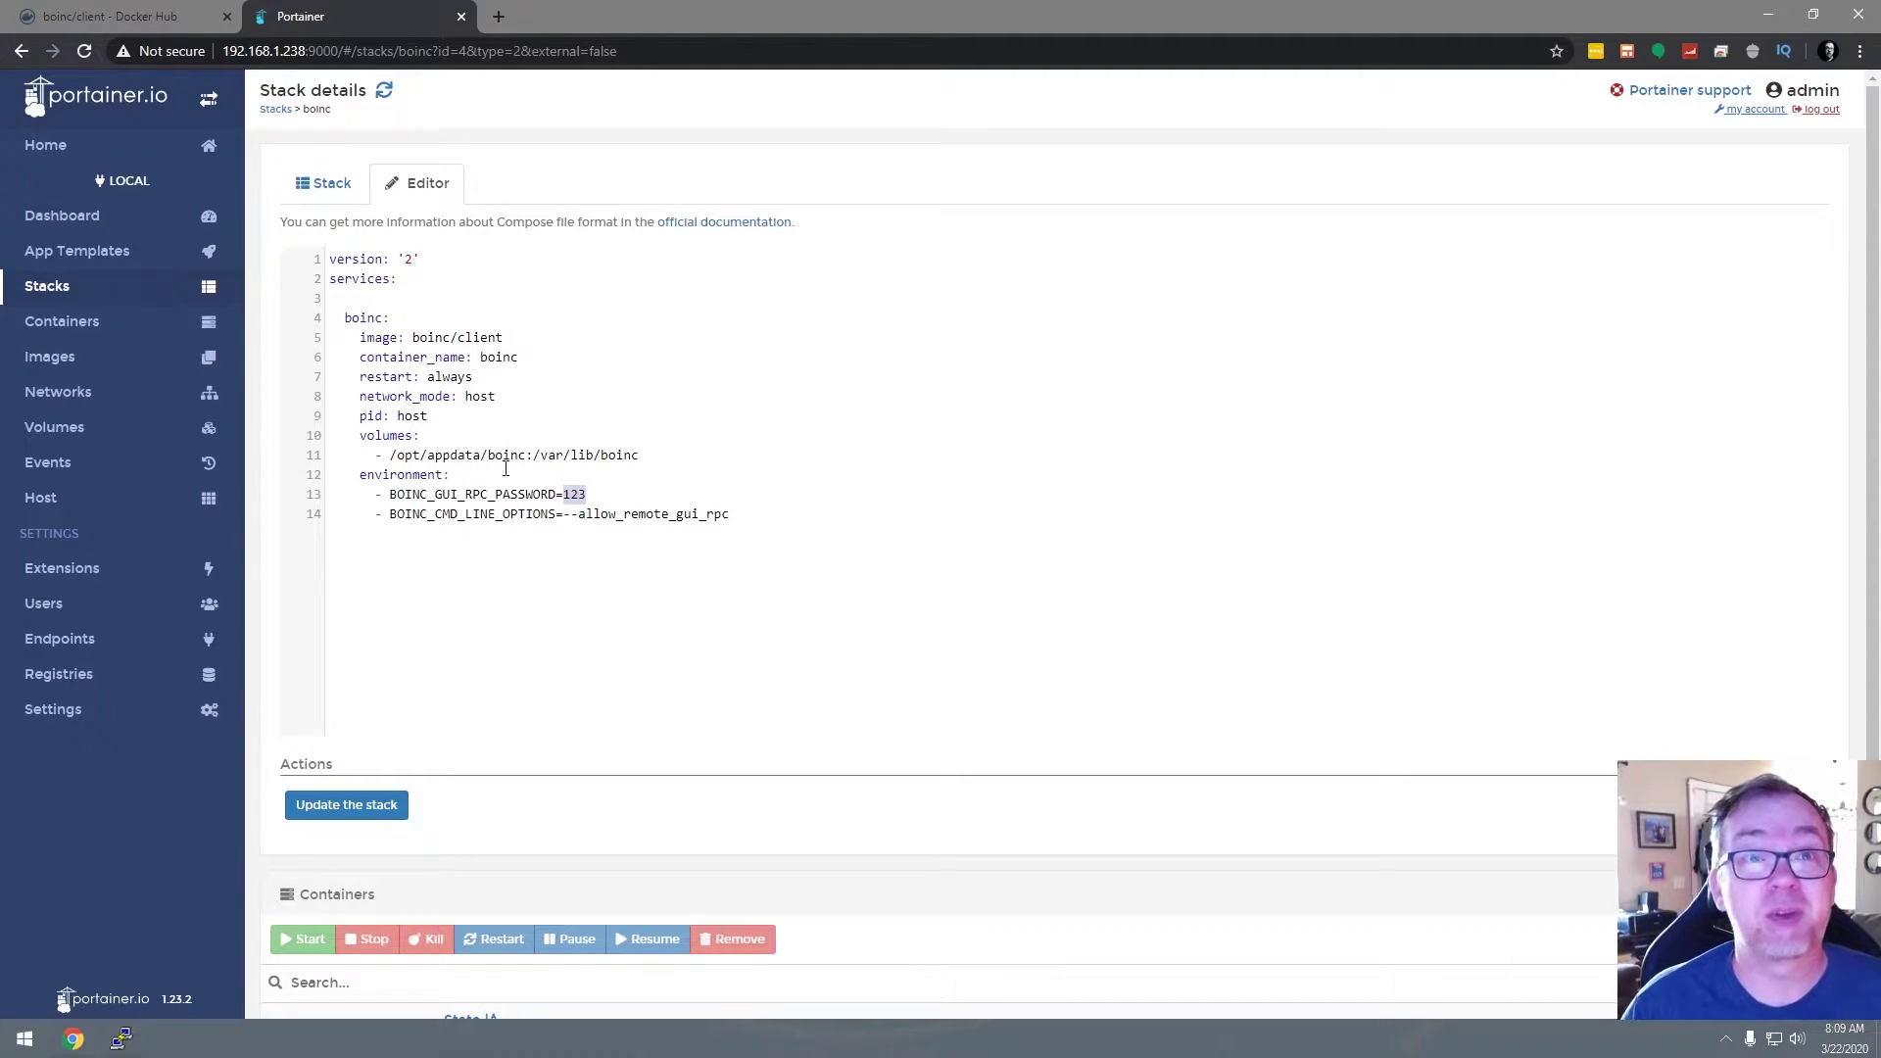
{"action": "left_click", "coordinate": [364, 807]}
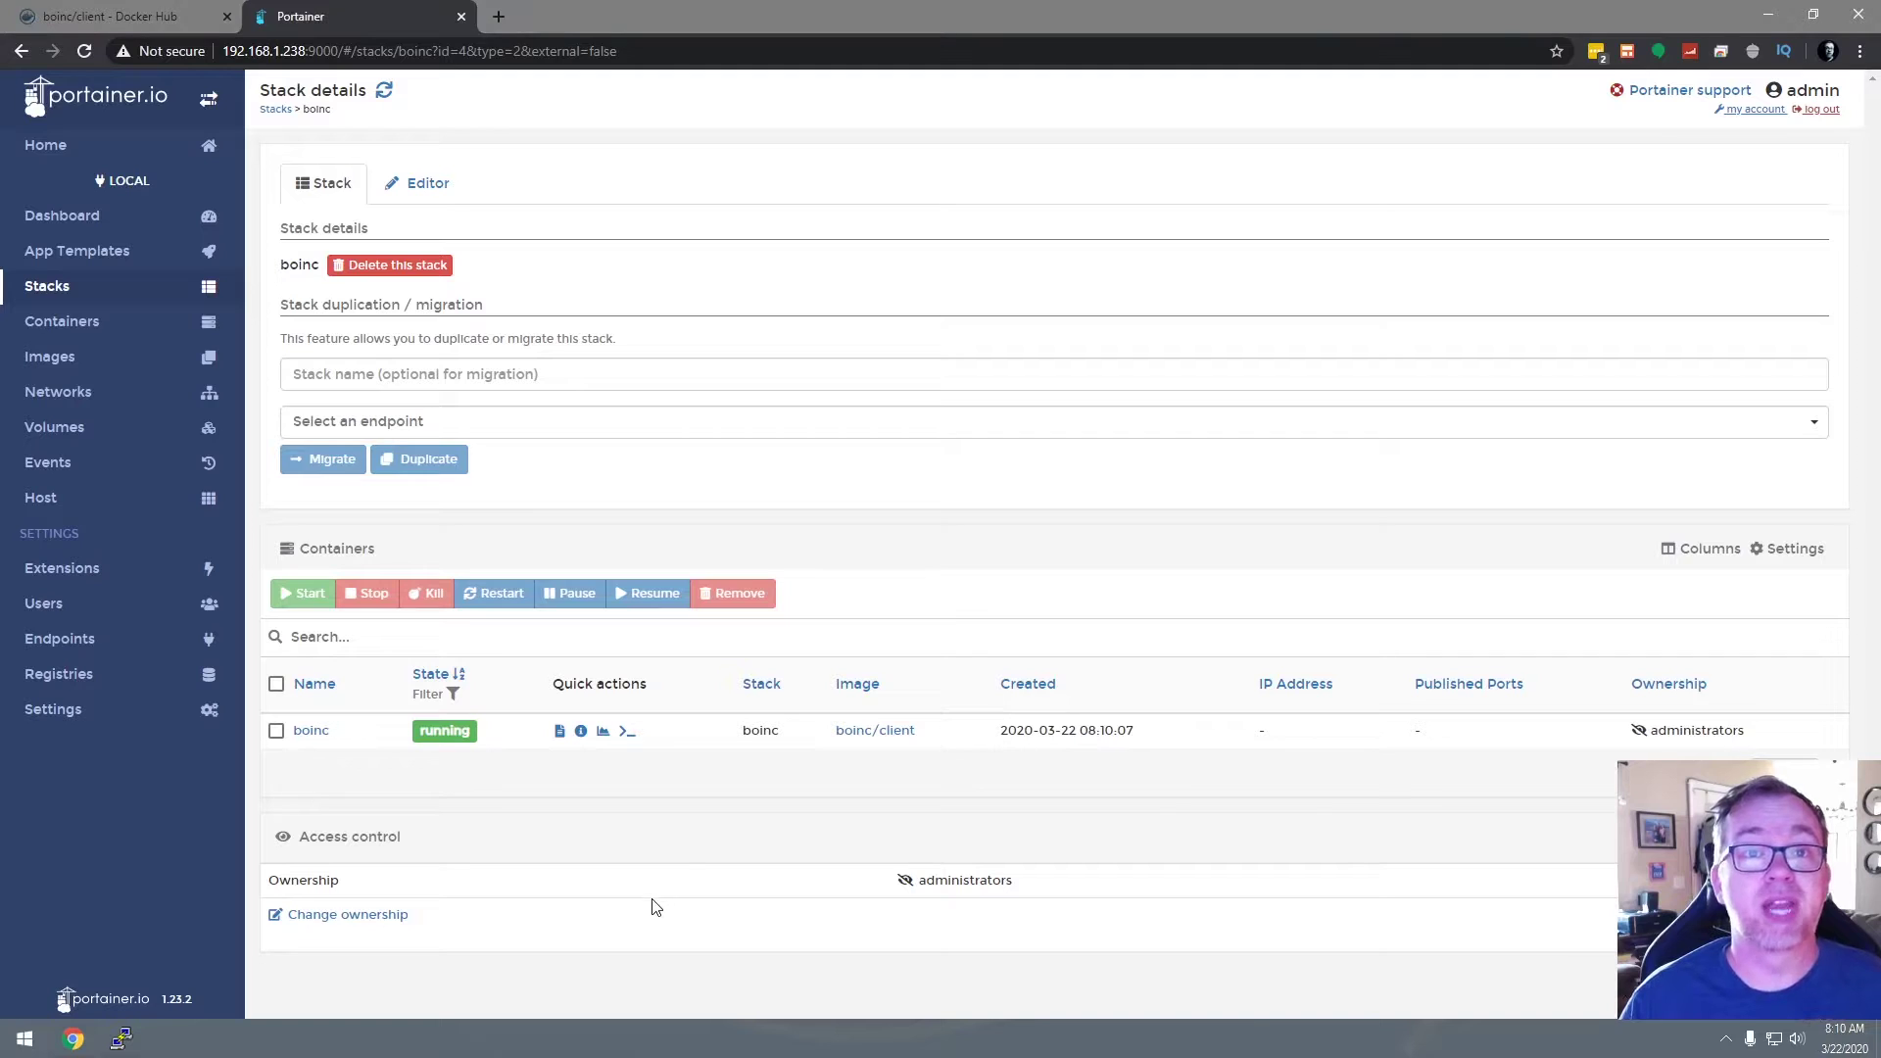
Check the boinc container log for completed initialization, then paste the BOINC download URL in a new tab.
{"action": "left_click", "coordinate": [560, 730]}
{"action": "scroll", "coordinate": [588, 882], "scroll_direction": "down", "scroll_amount": 1}
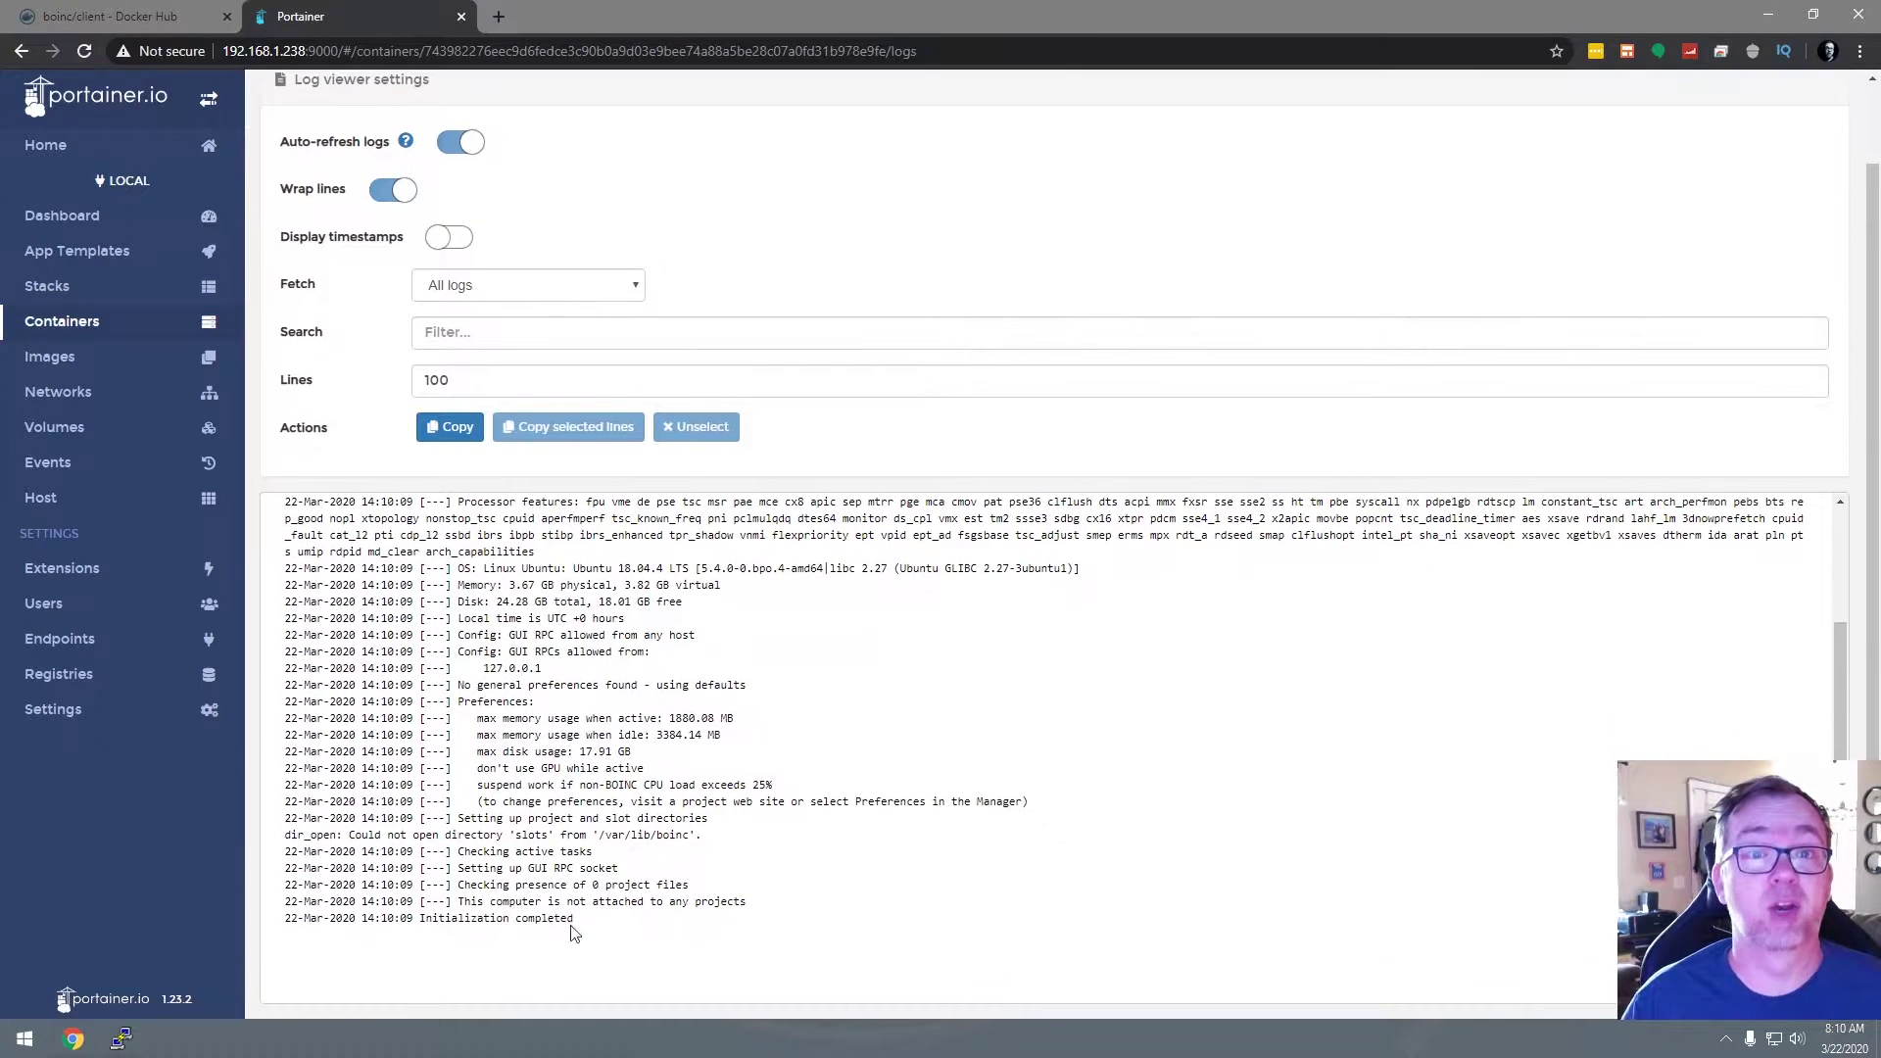
{"action": "scroll", "coordinate": [620, 767], "scroll_direction": "up", "scroll_amount": 1}
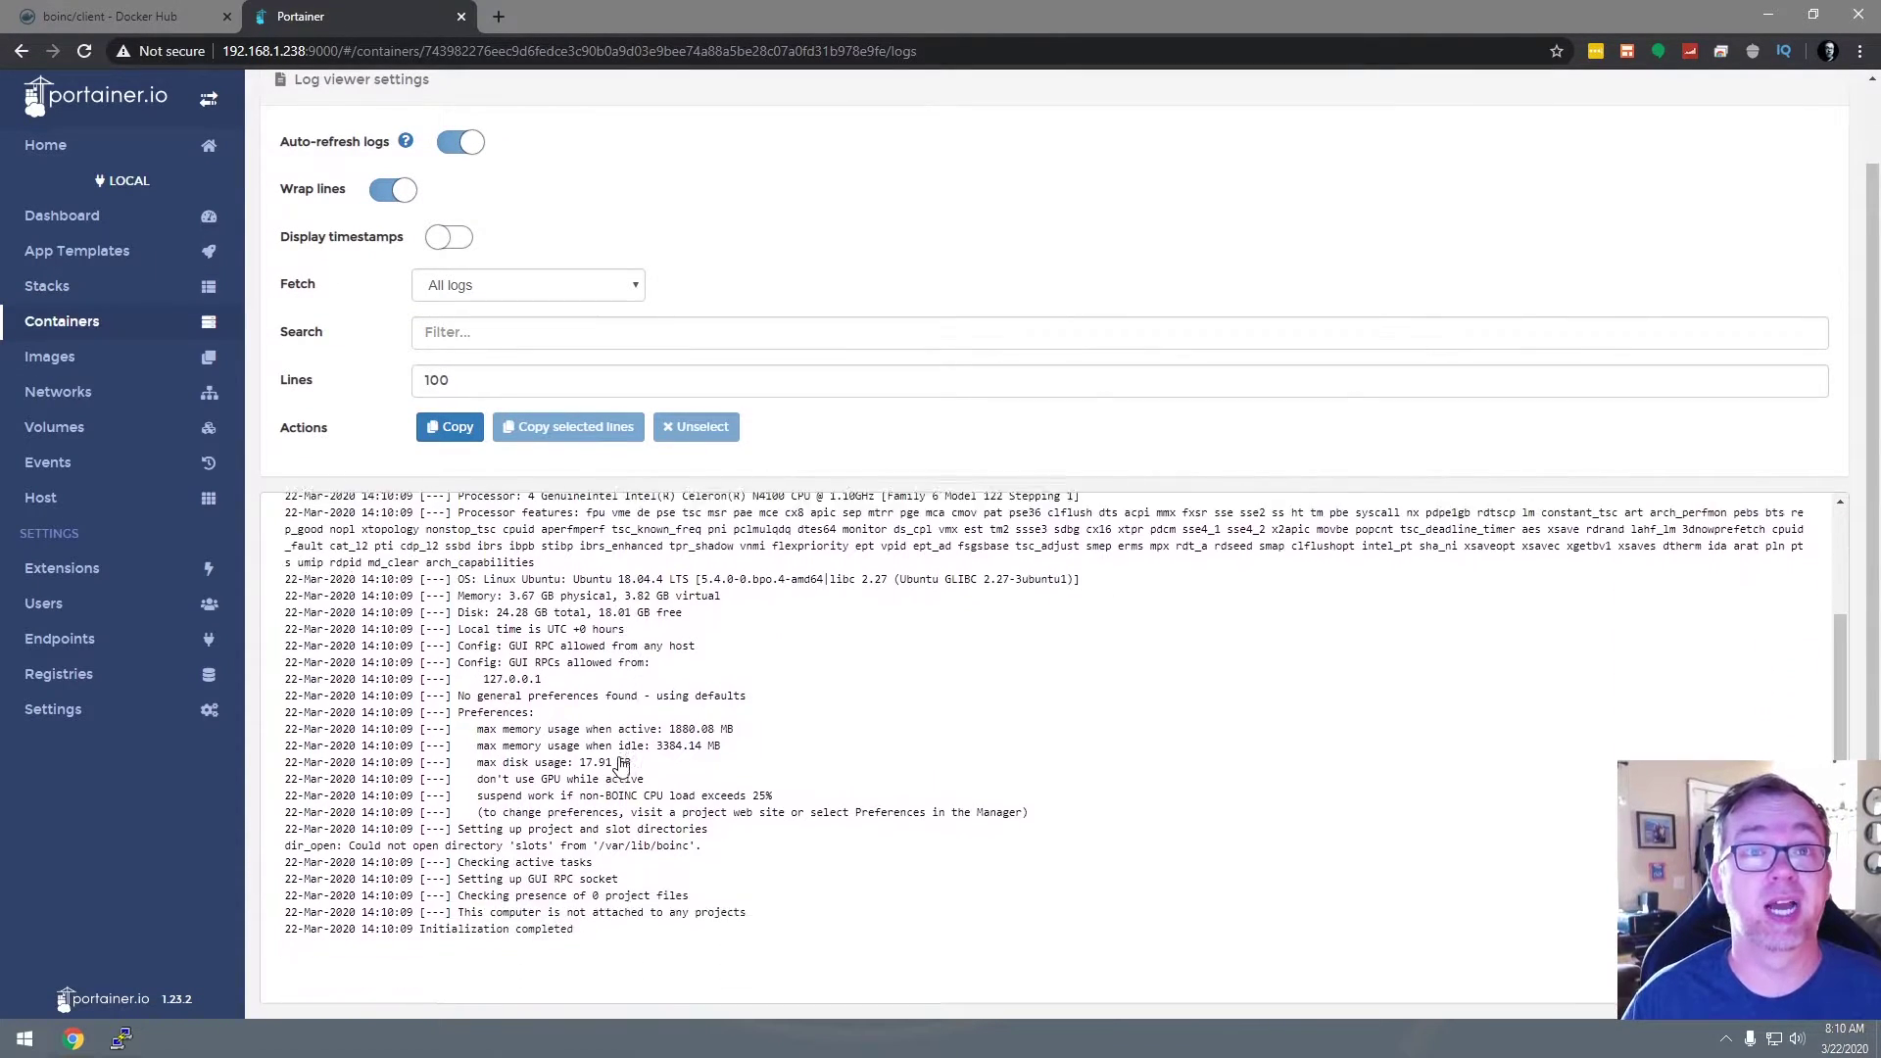
{"action": "scroll", "coordinate": [620, 767], "scroll_direction": "up", "scroll_amount": 3}
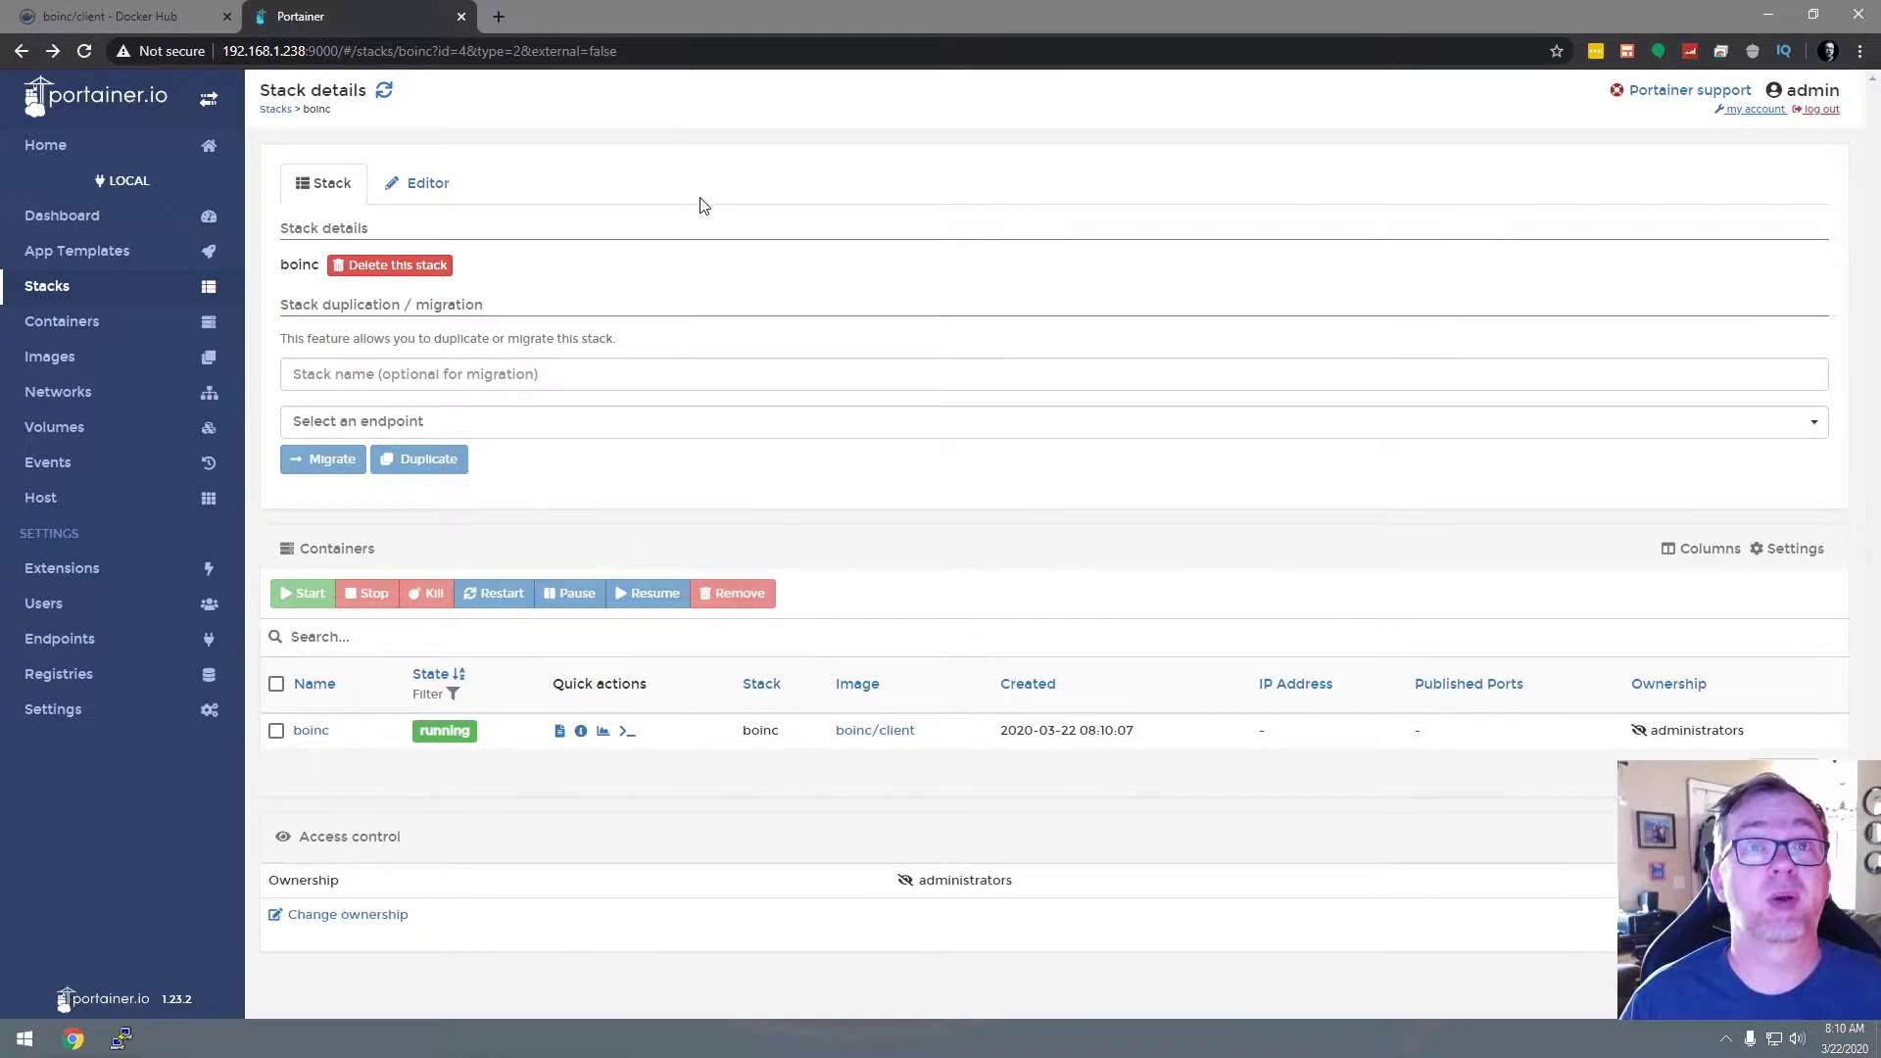
{"action": "key", "text": "ctrl+t"}
{"action": "type", "text": "https://boinc.berkeley.edu/download.php"}
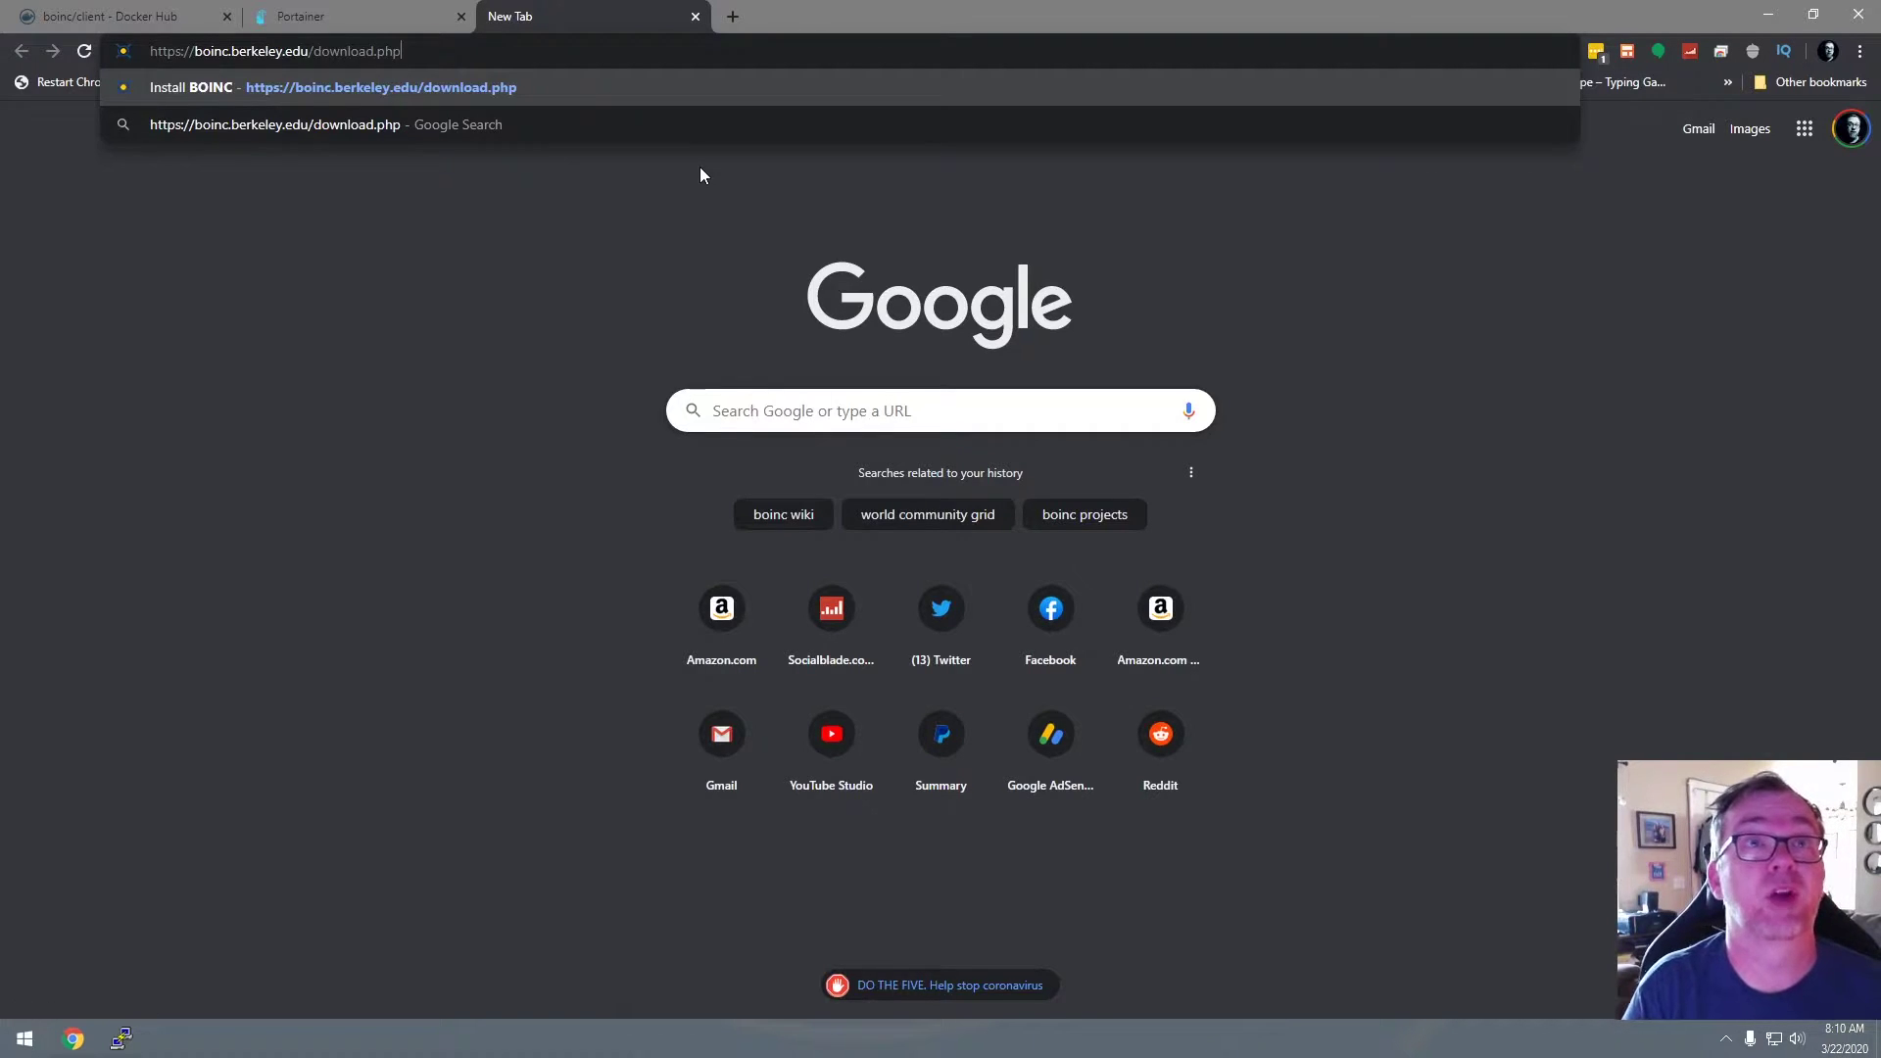
Load the BOINC download page at boinc.berkeley.edu/download.php.
{"action": "key", "text": "Return"}
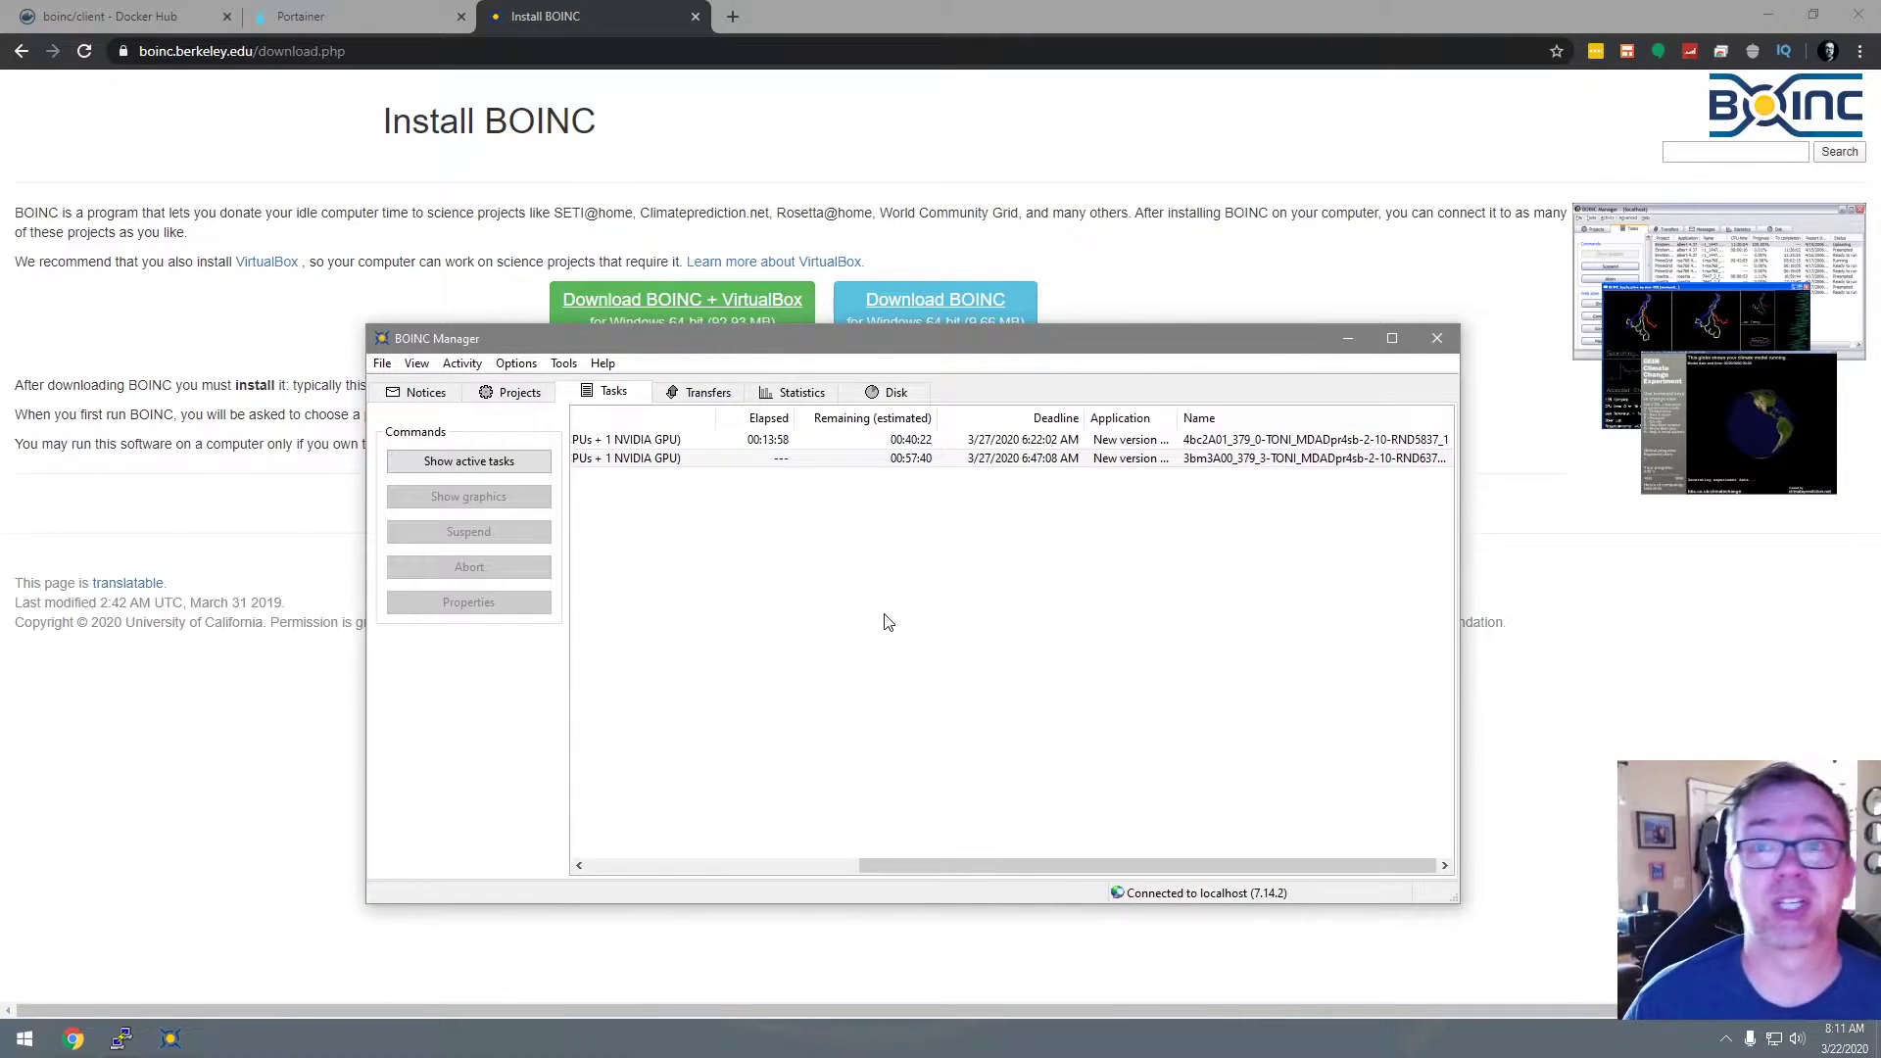
Scroll the BOINC Manager task list back to the Project column and show the File menu.
{"action": "scroll", "coordinate": [888, 622], "scroll_direction": "left", "scroll_amount": 3}
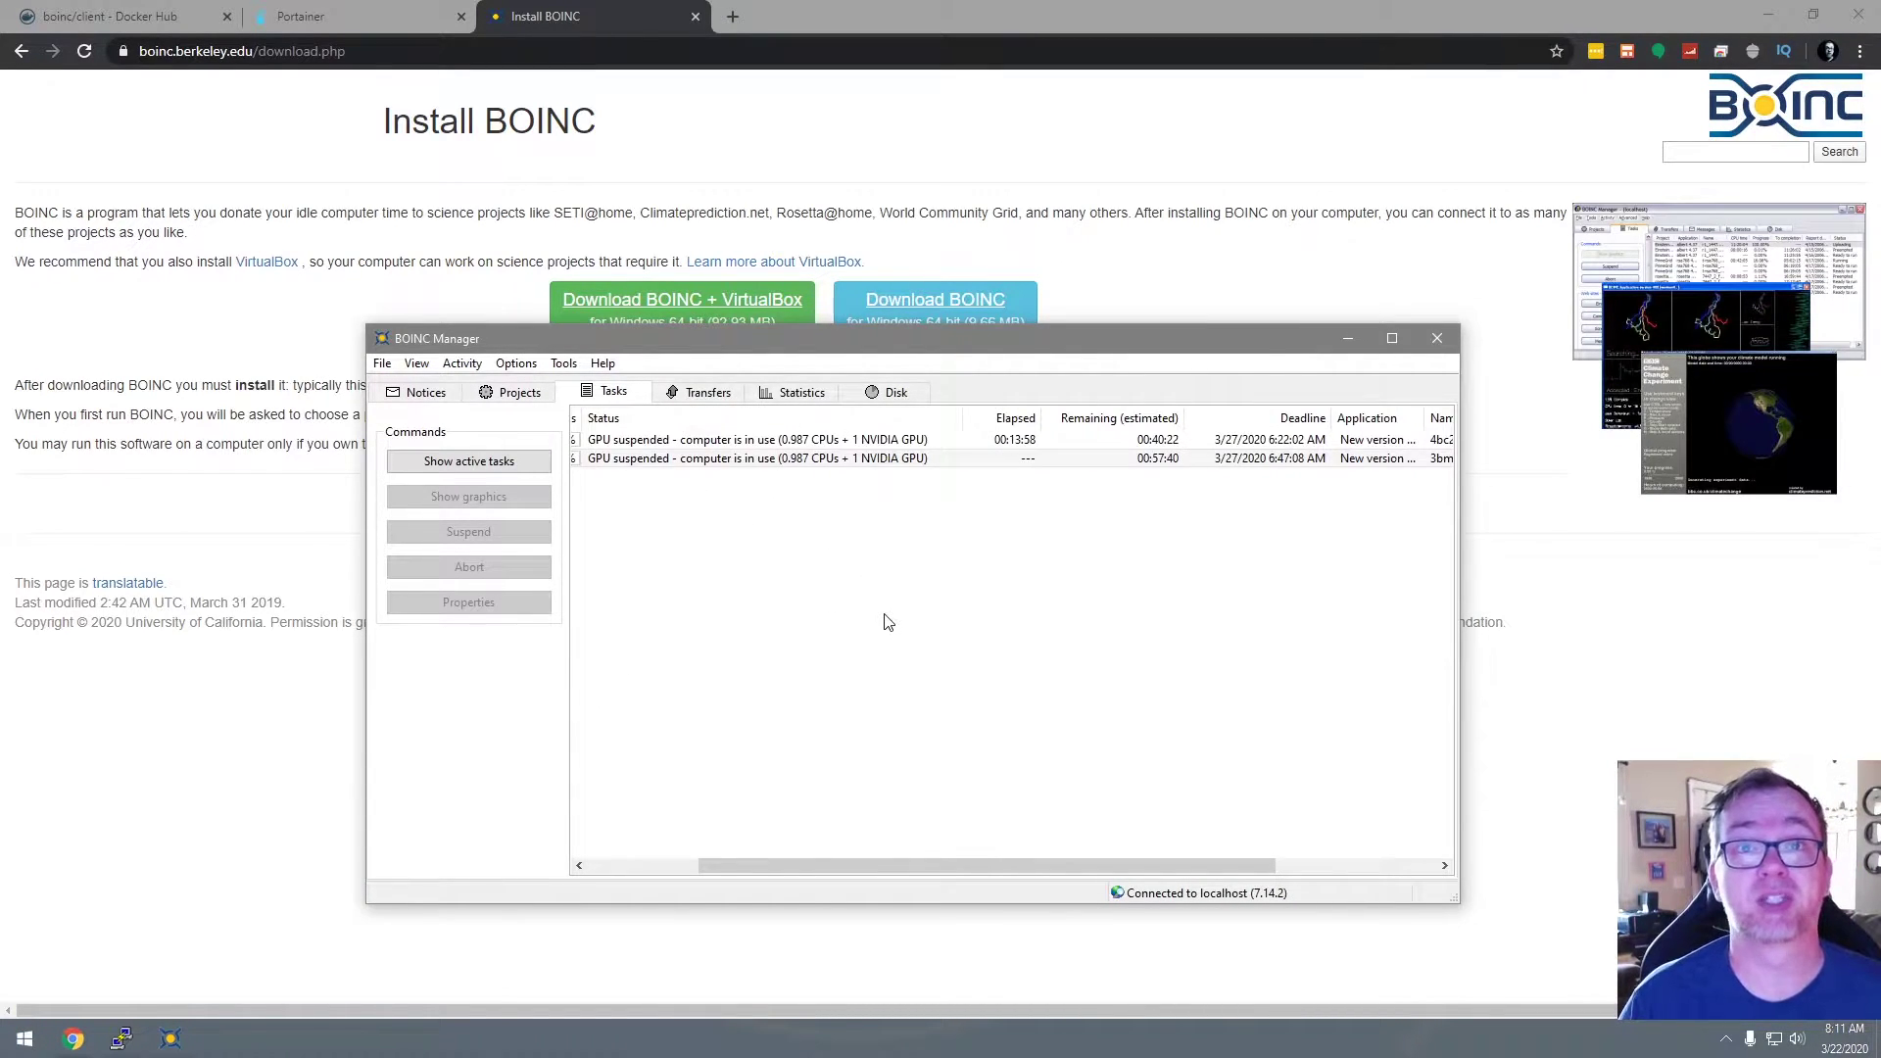
{"action": "scroll", "coordinate": [888, 622], "scroll_direction": "left", "scroll_amount": 3}
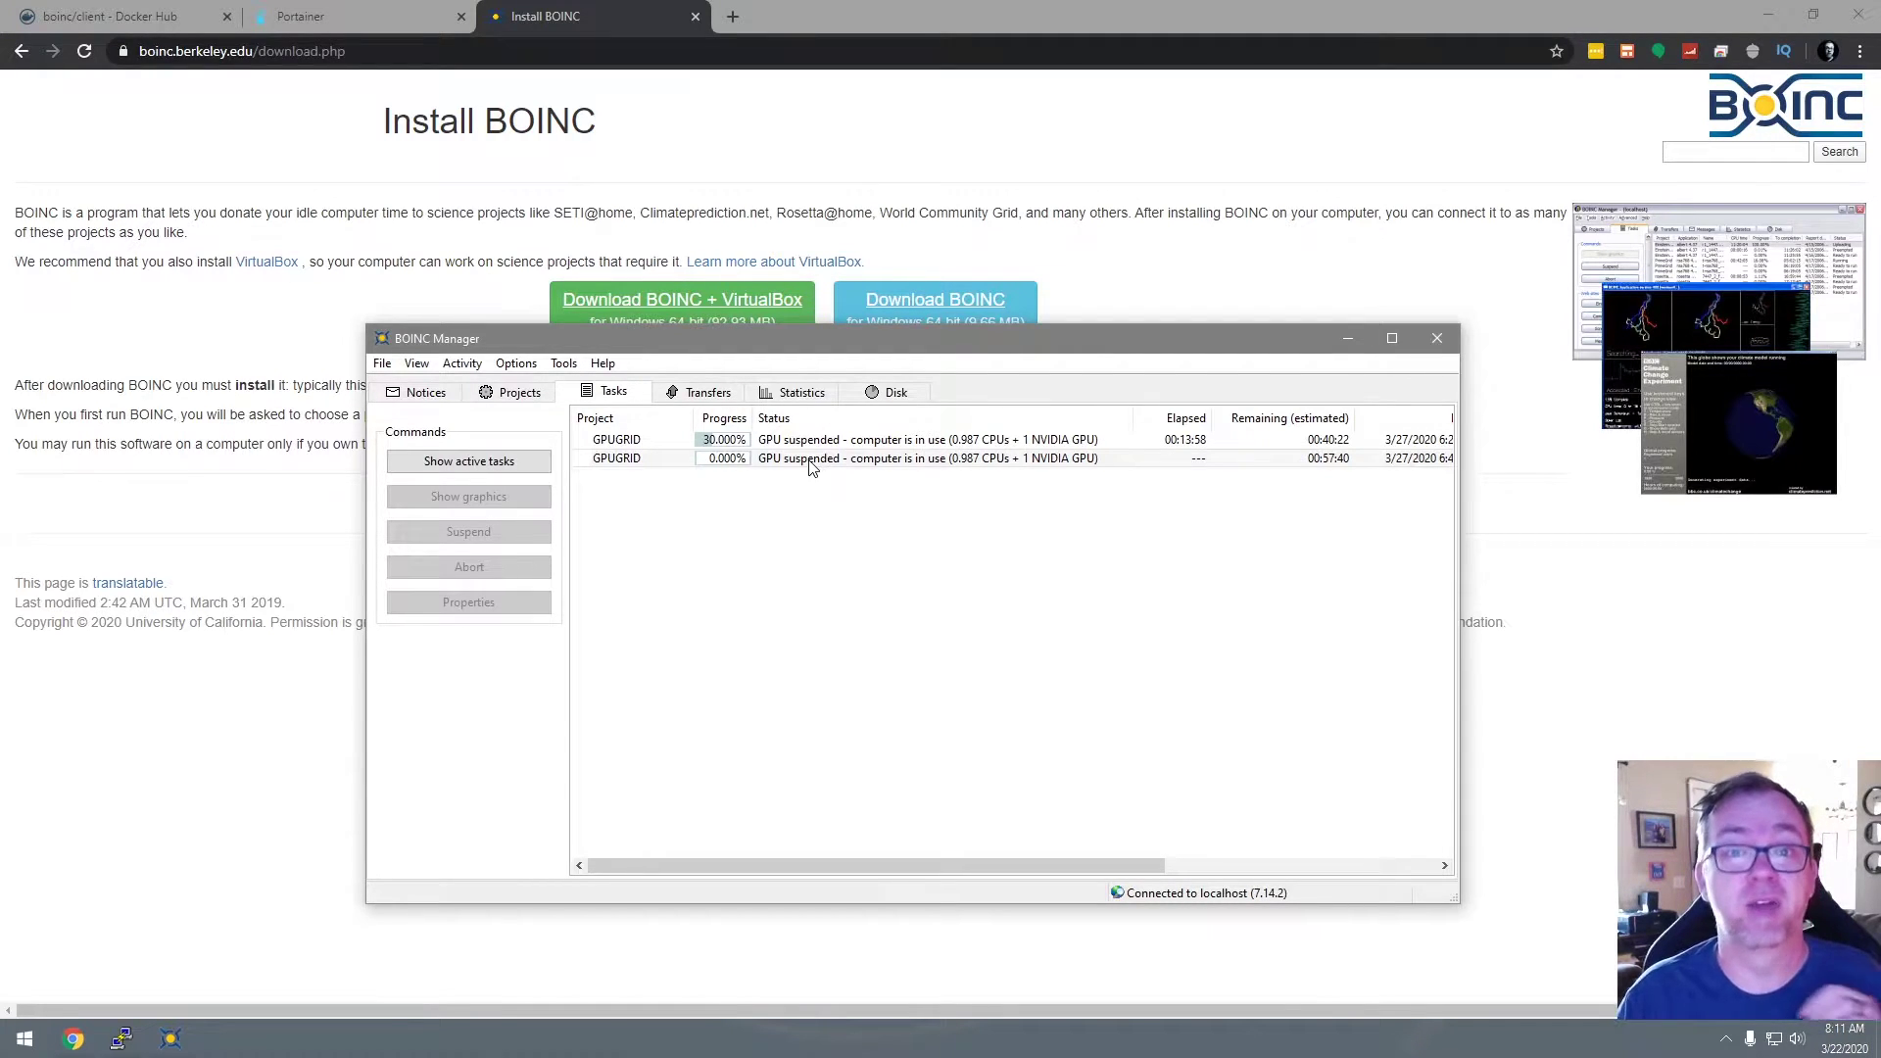
{"action": "left_click", "coordinate": [379, 364]}
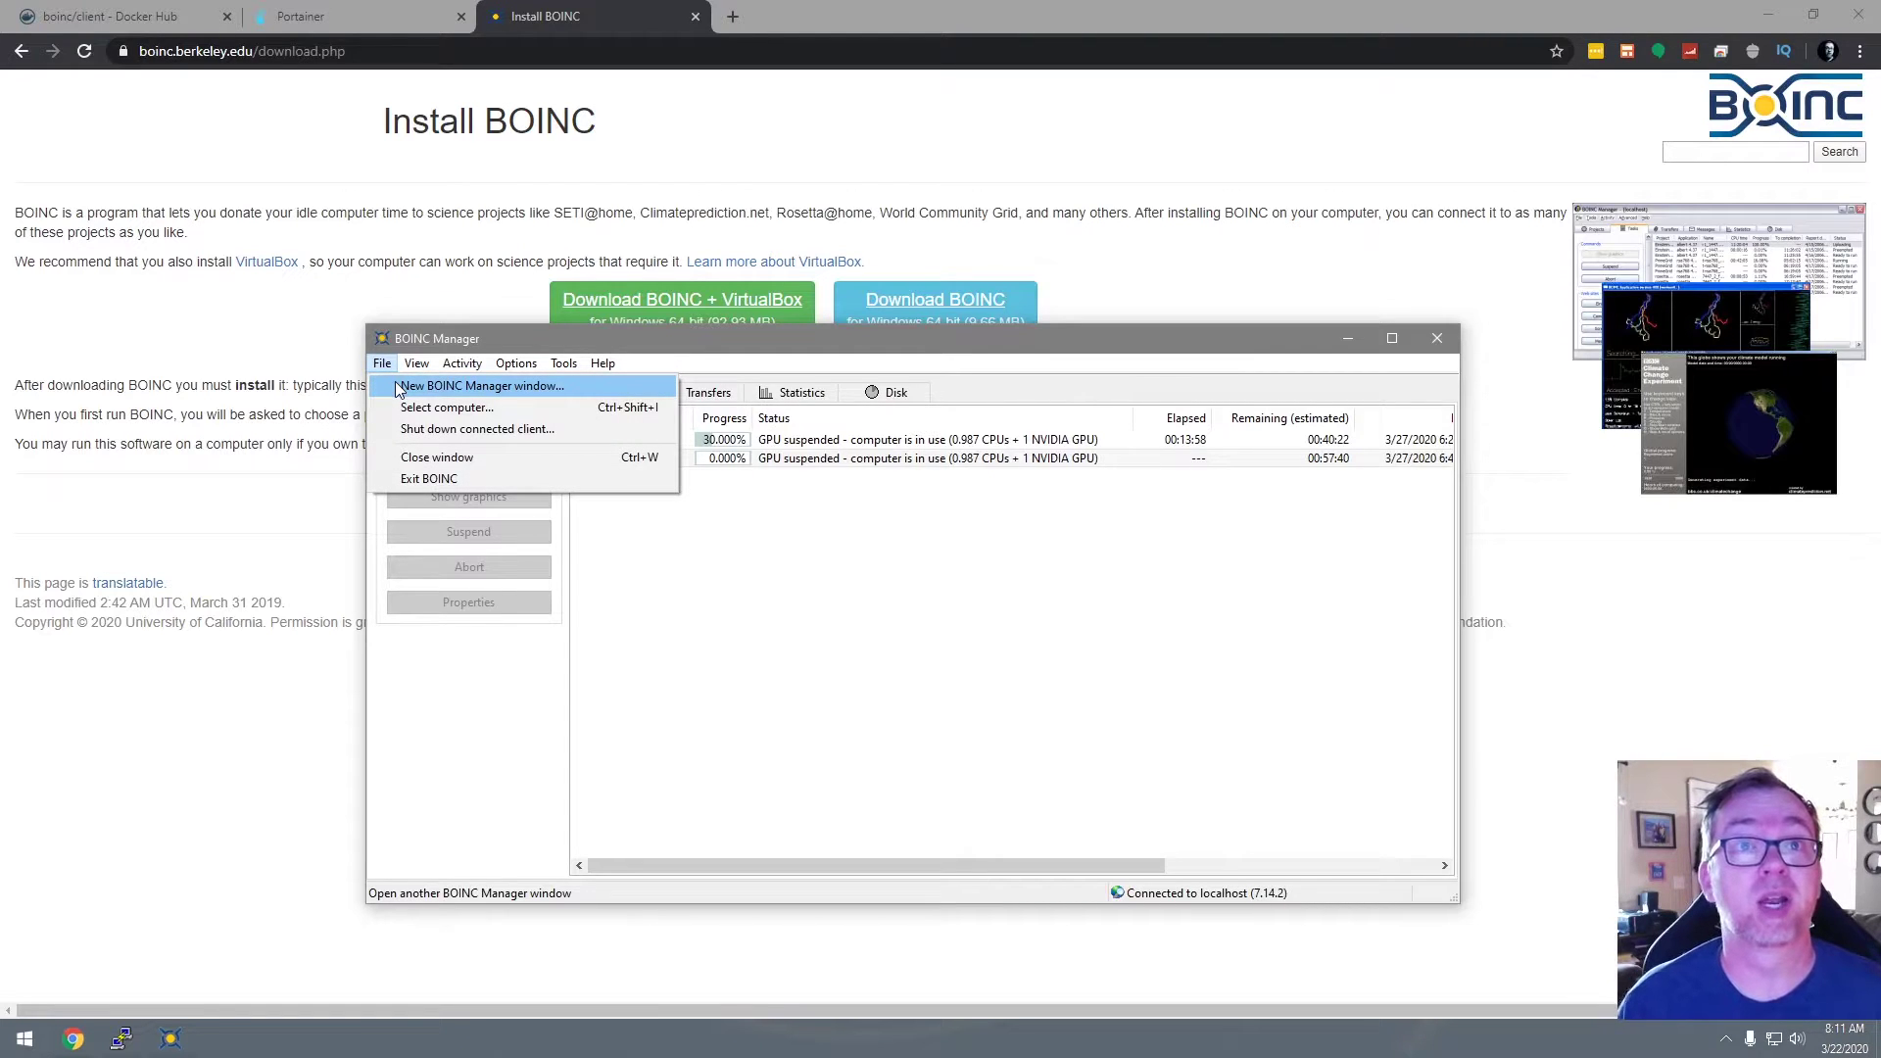
Enter 192.168.1.238 as the host name under Select computer, then return to Portainer.
{"action": "left_click", "coordinate": [465, 387]}
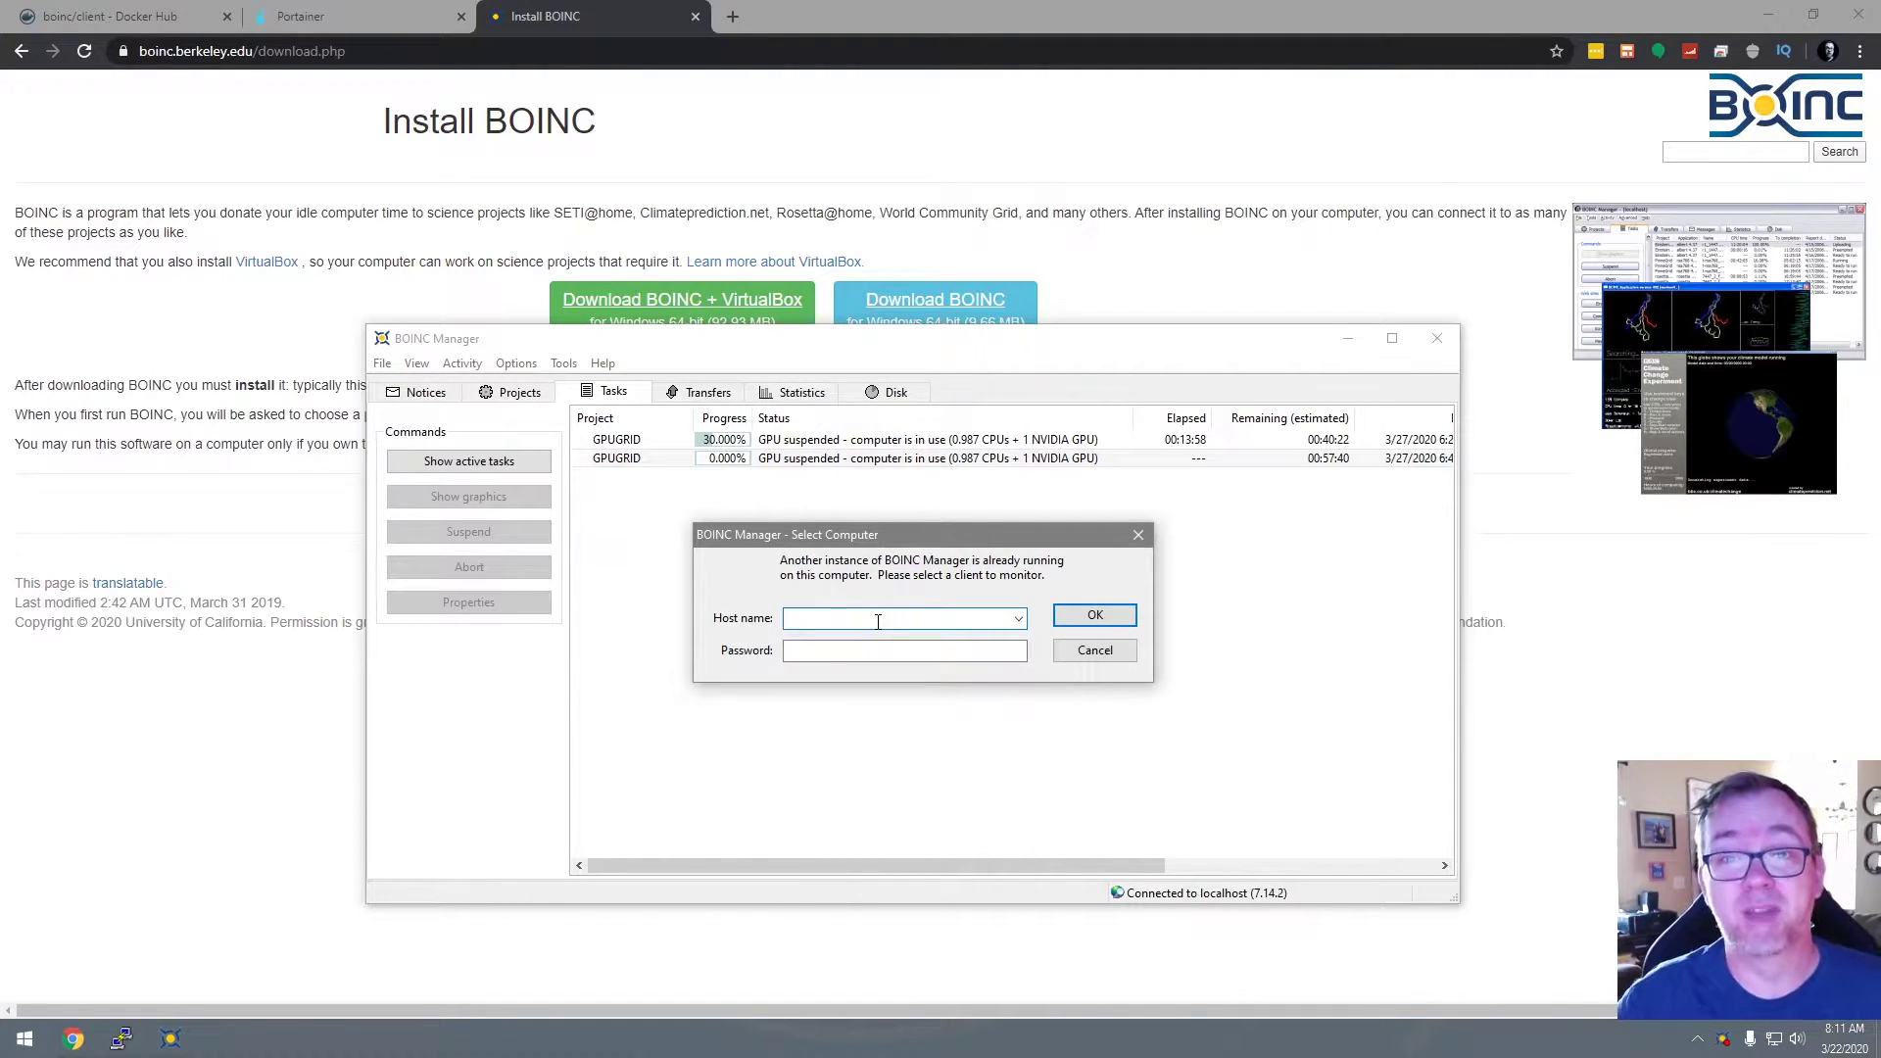
{"action": "type", "text": "192.168.1.238"}
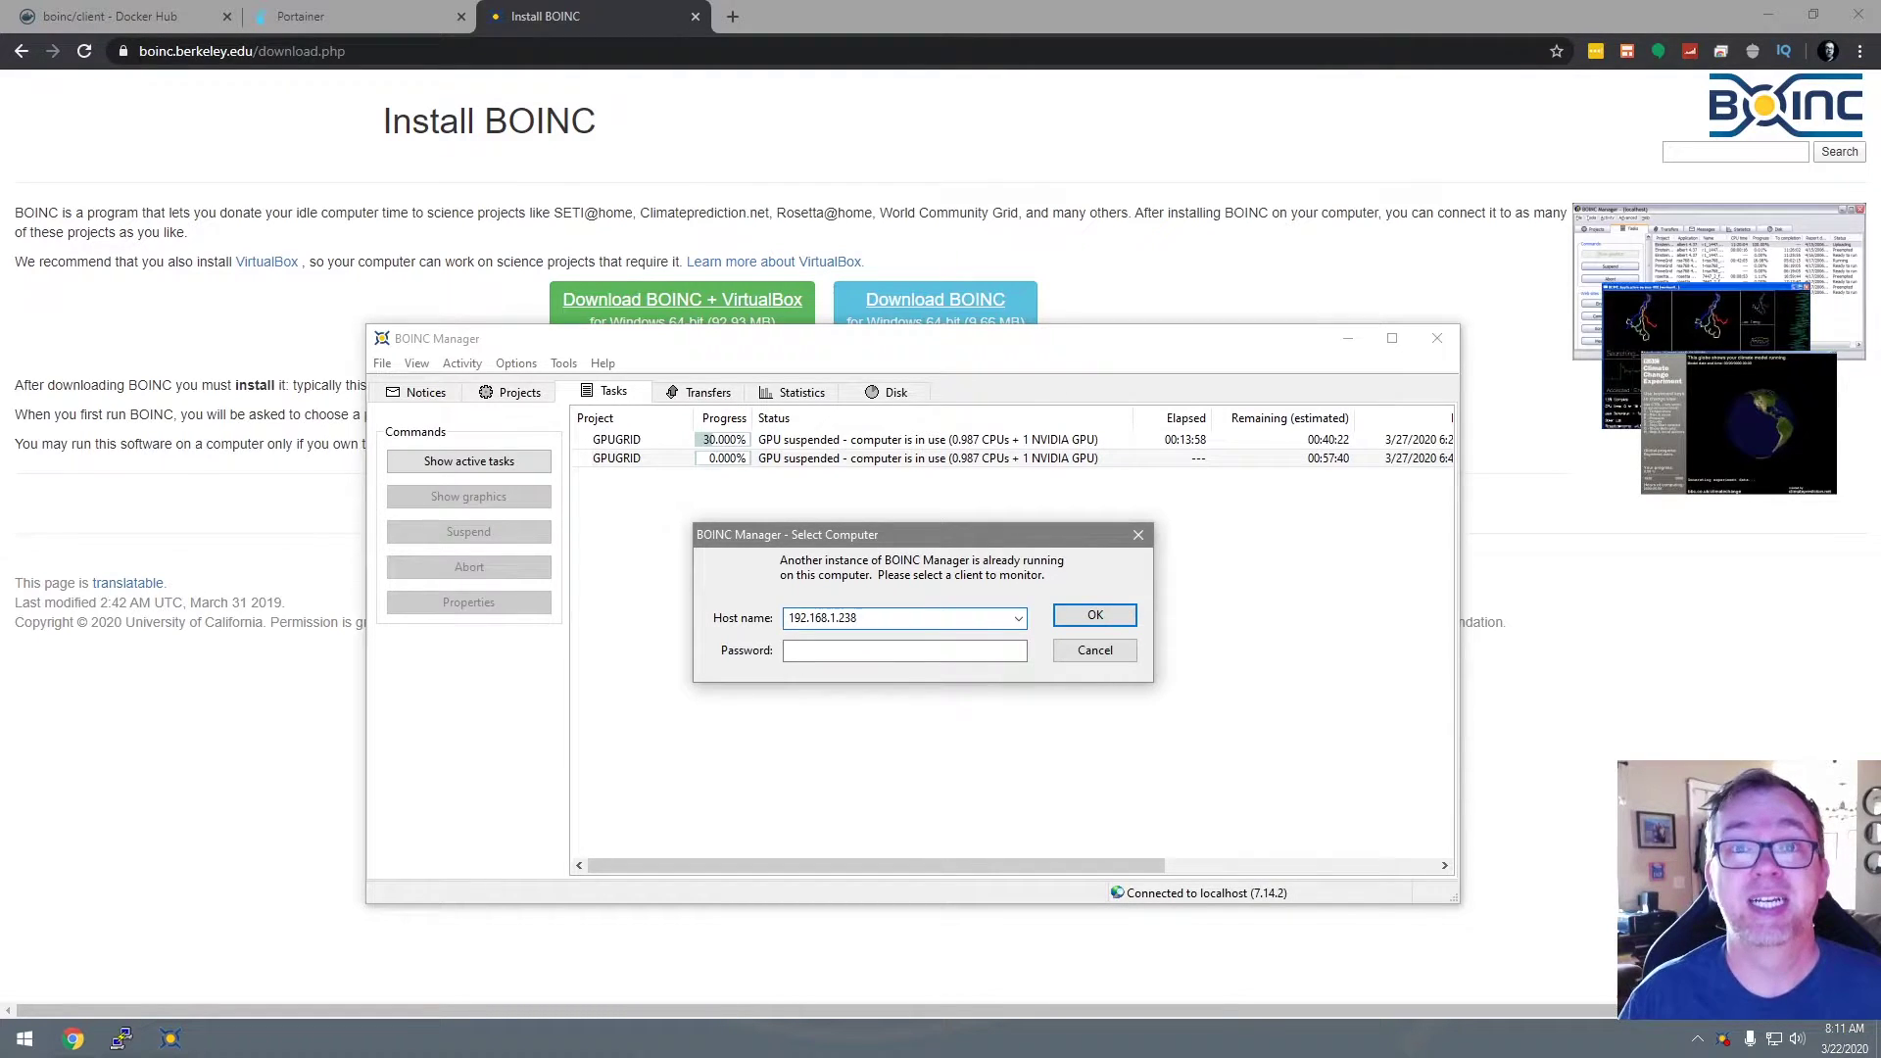
{"action": "key", "text": "Tab"}
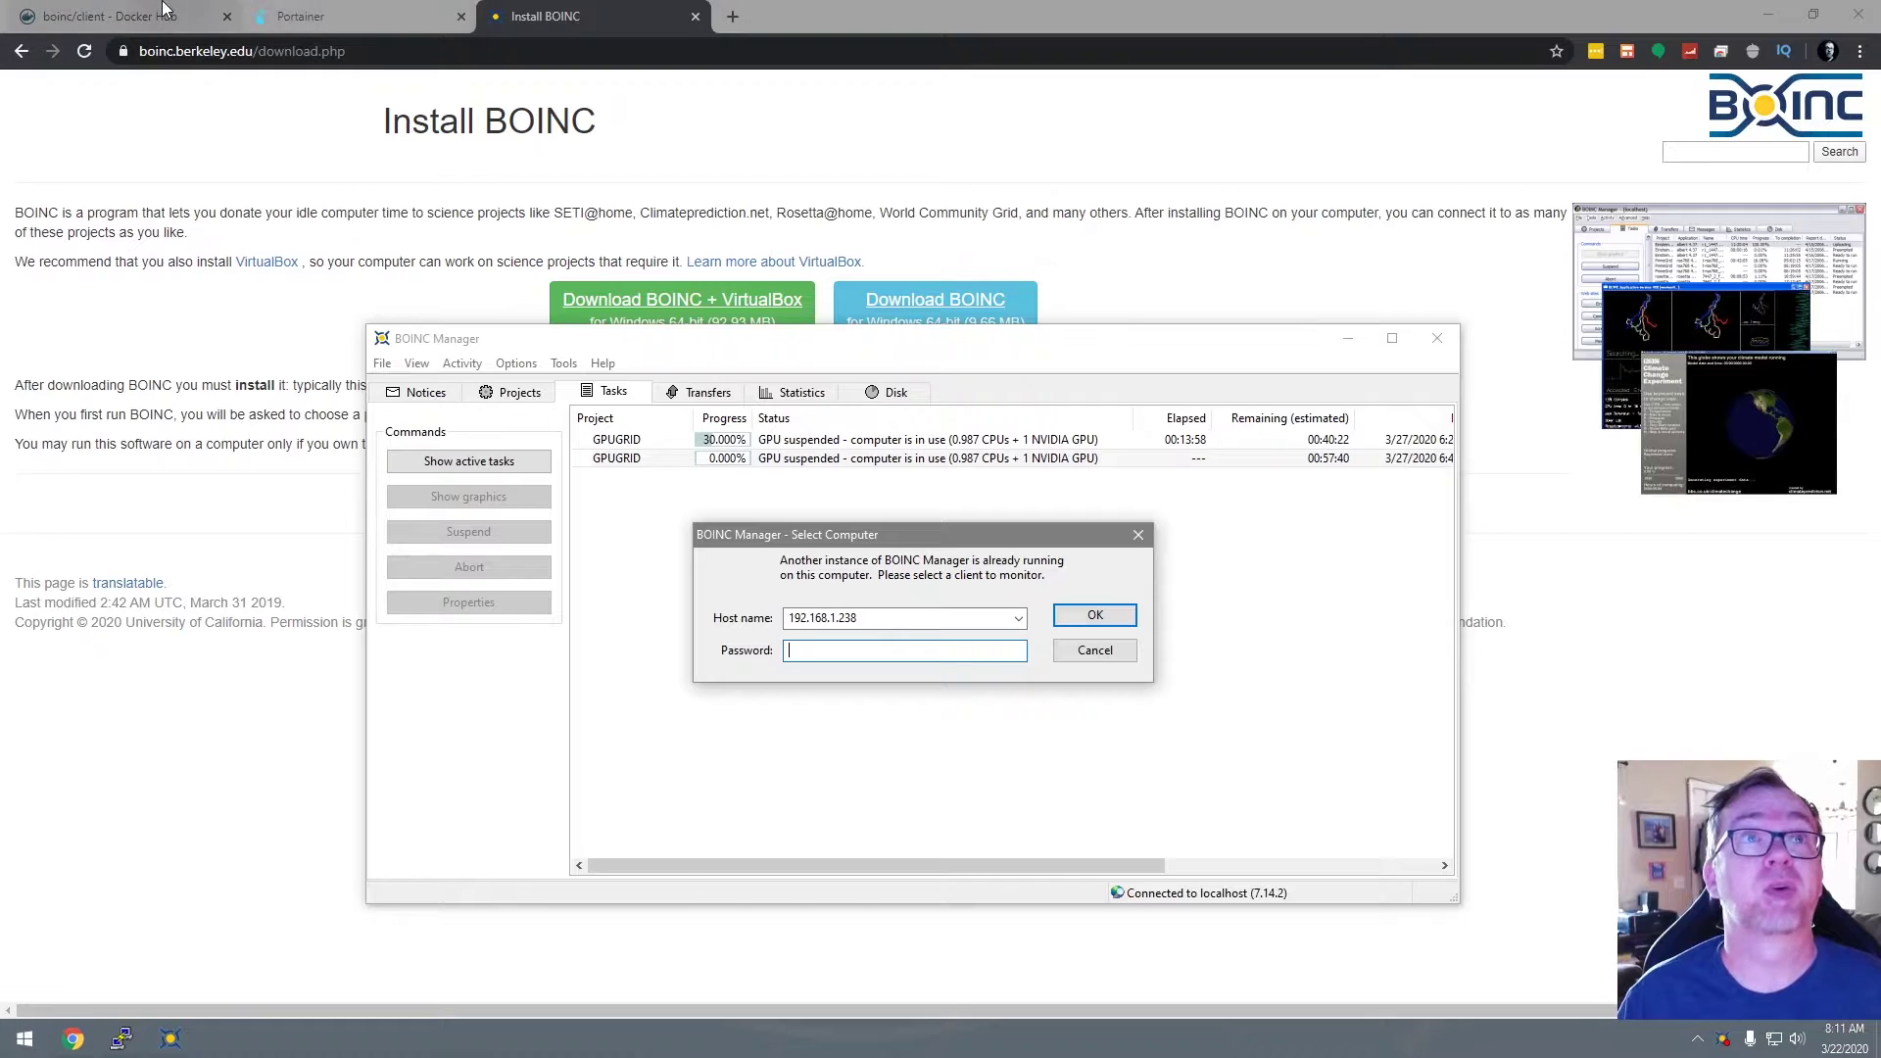
{"action": "left_click", "coordinate": [294, 14]}
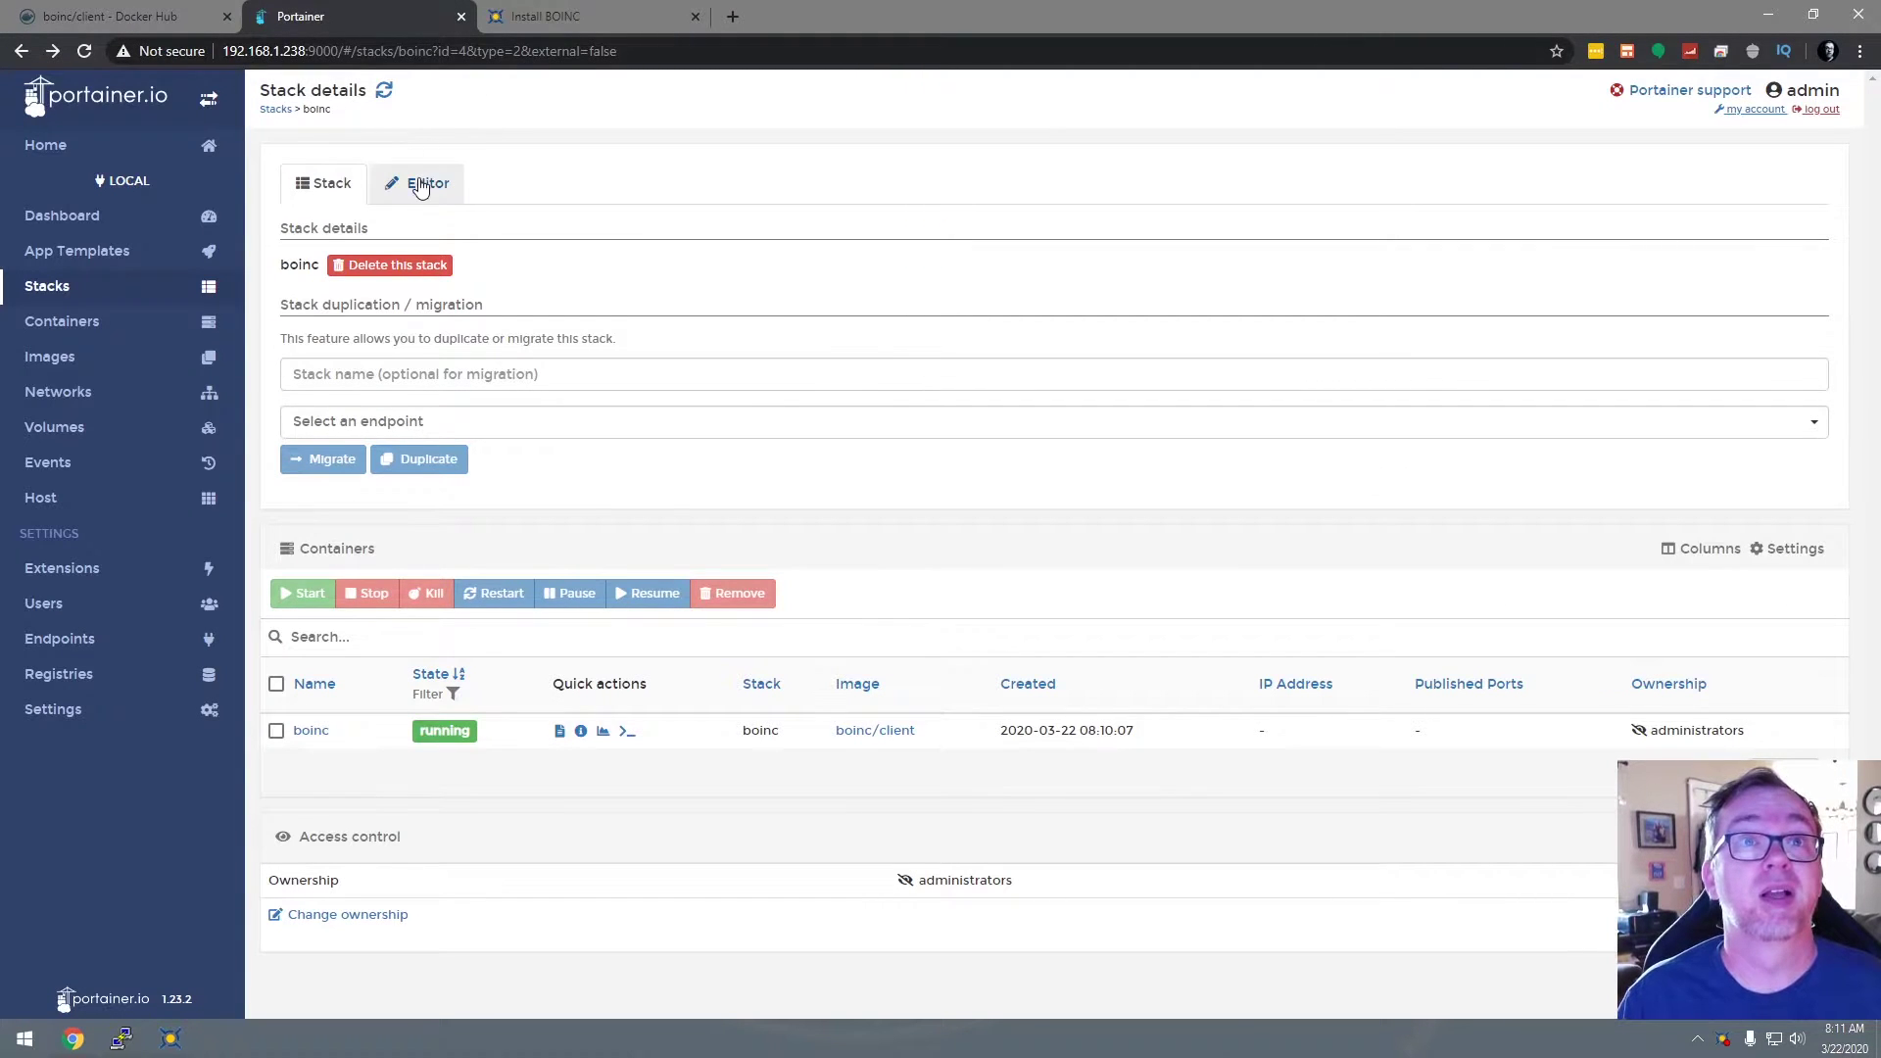
Select the BOINC_GUI_RPC_PASSWORD value on line 13 of the boinc stack's compose file.
{"action": "left_click", "coordinate": [425, 184]}
{"action": "left_click_drag", "start_coordinate": [564, 496], "coordinate": [585, 498]}
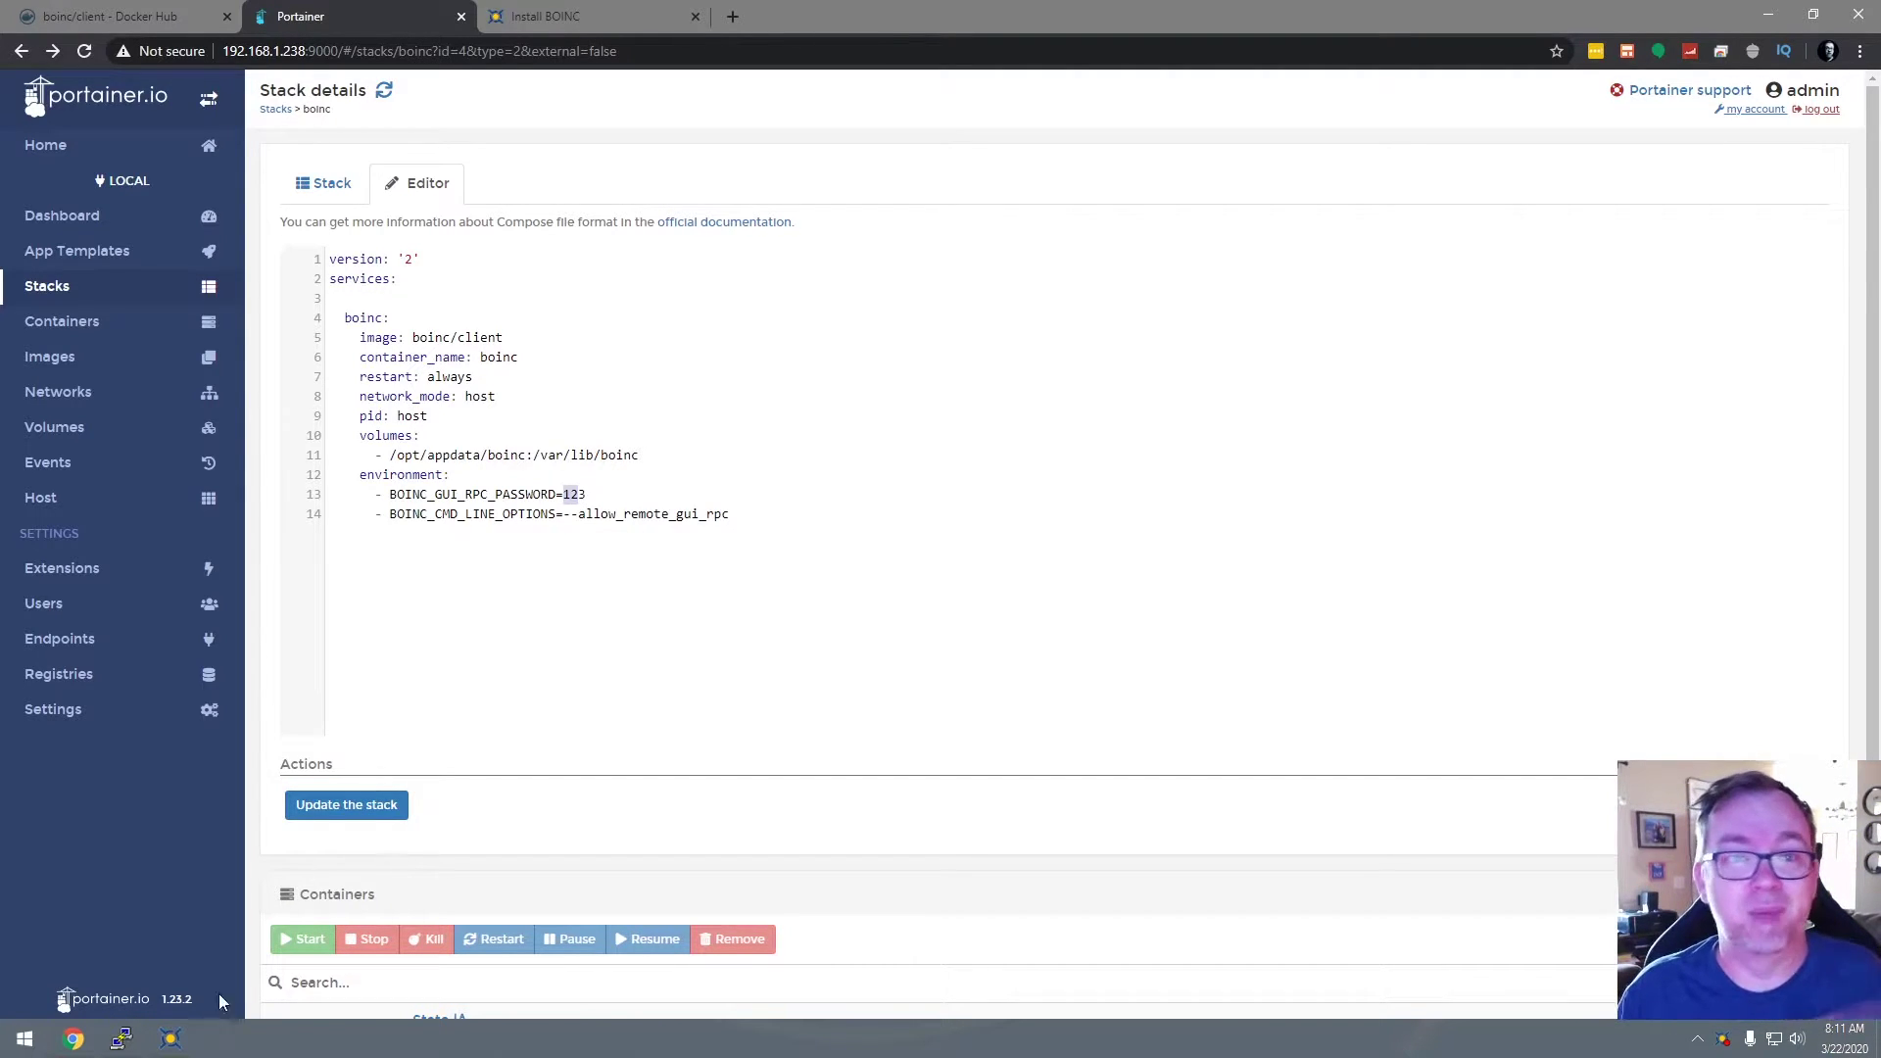
Paste the GUI RPC password and connect BOINC Manager to host 192.168.1.238.
{"action": "left_click", "coordinate": [1769, 14]}
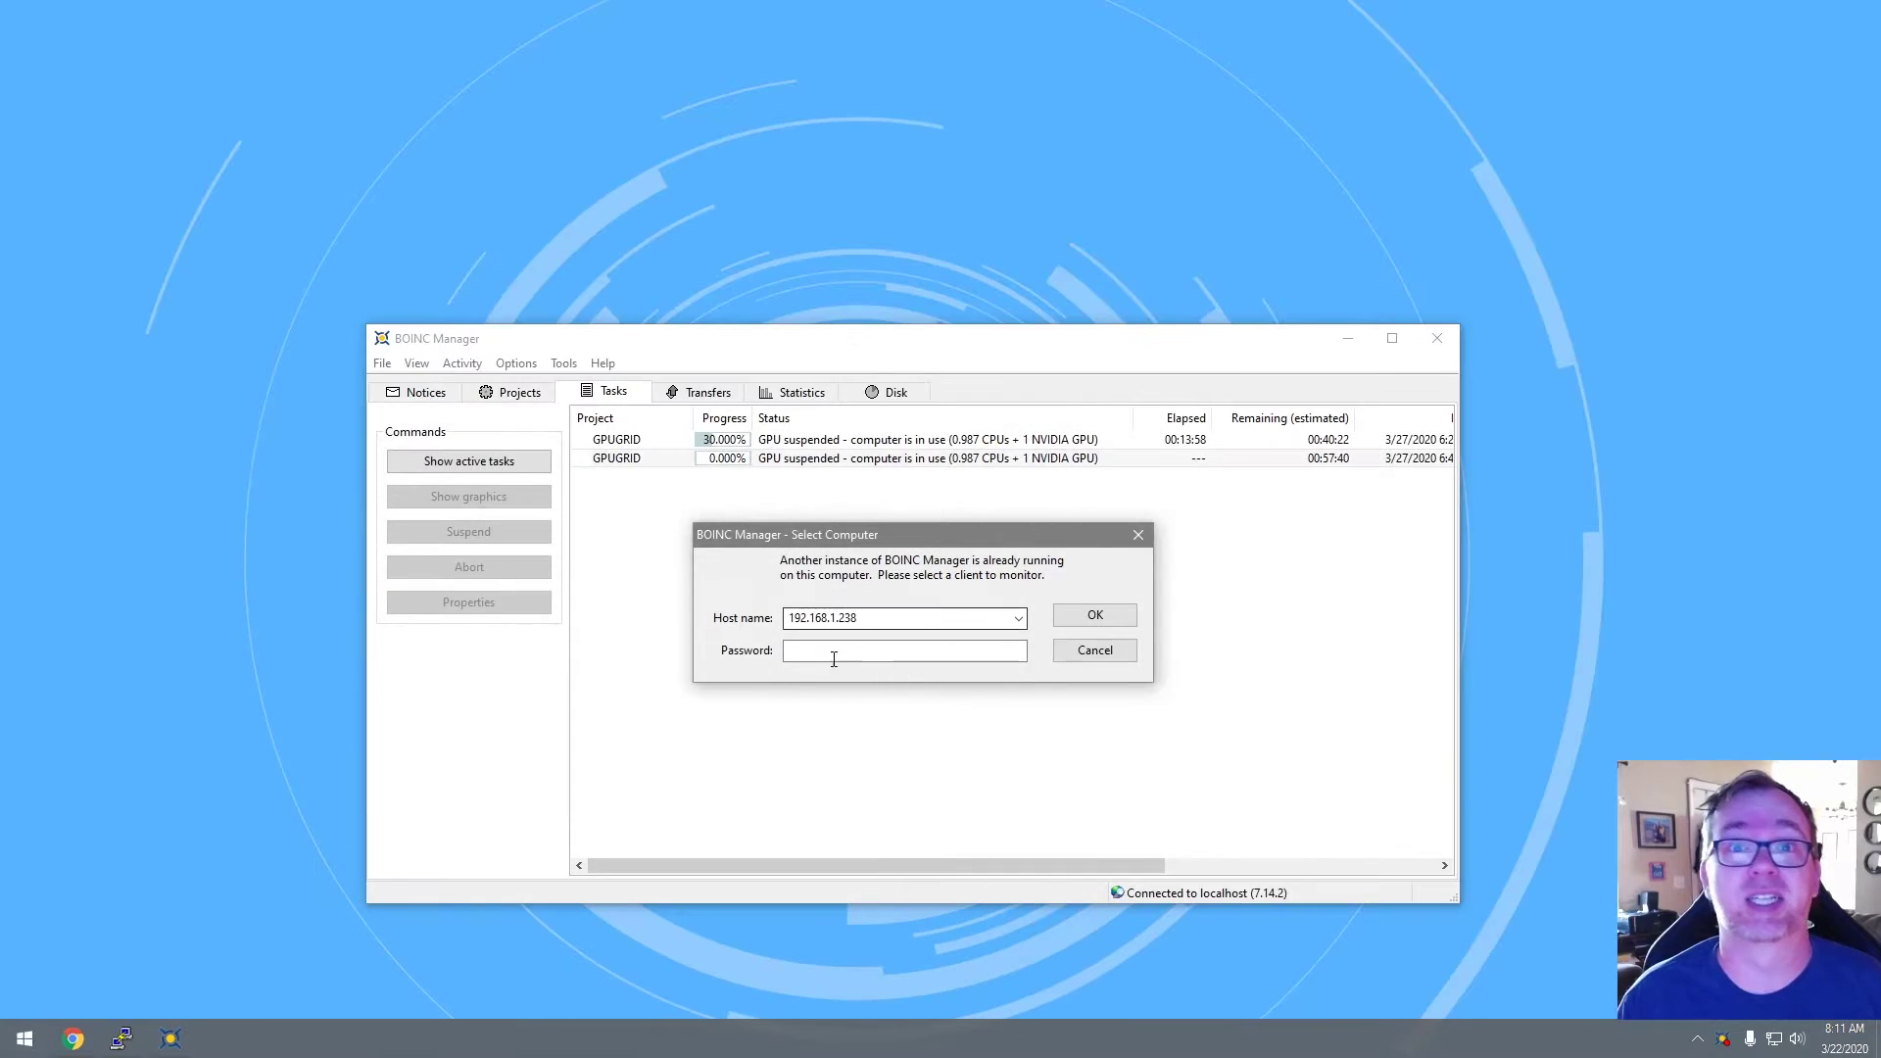
{"action": "left_click", "coordinate": [825, 651]}
{"action": "key", "text": "ctrl+v"}
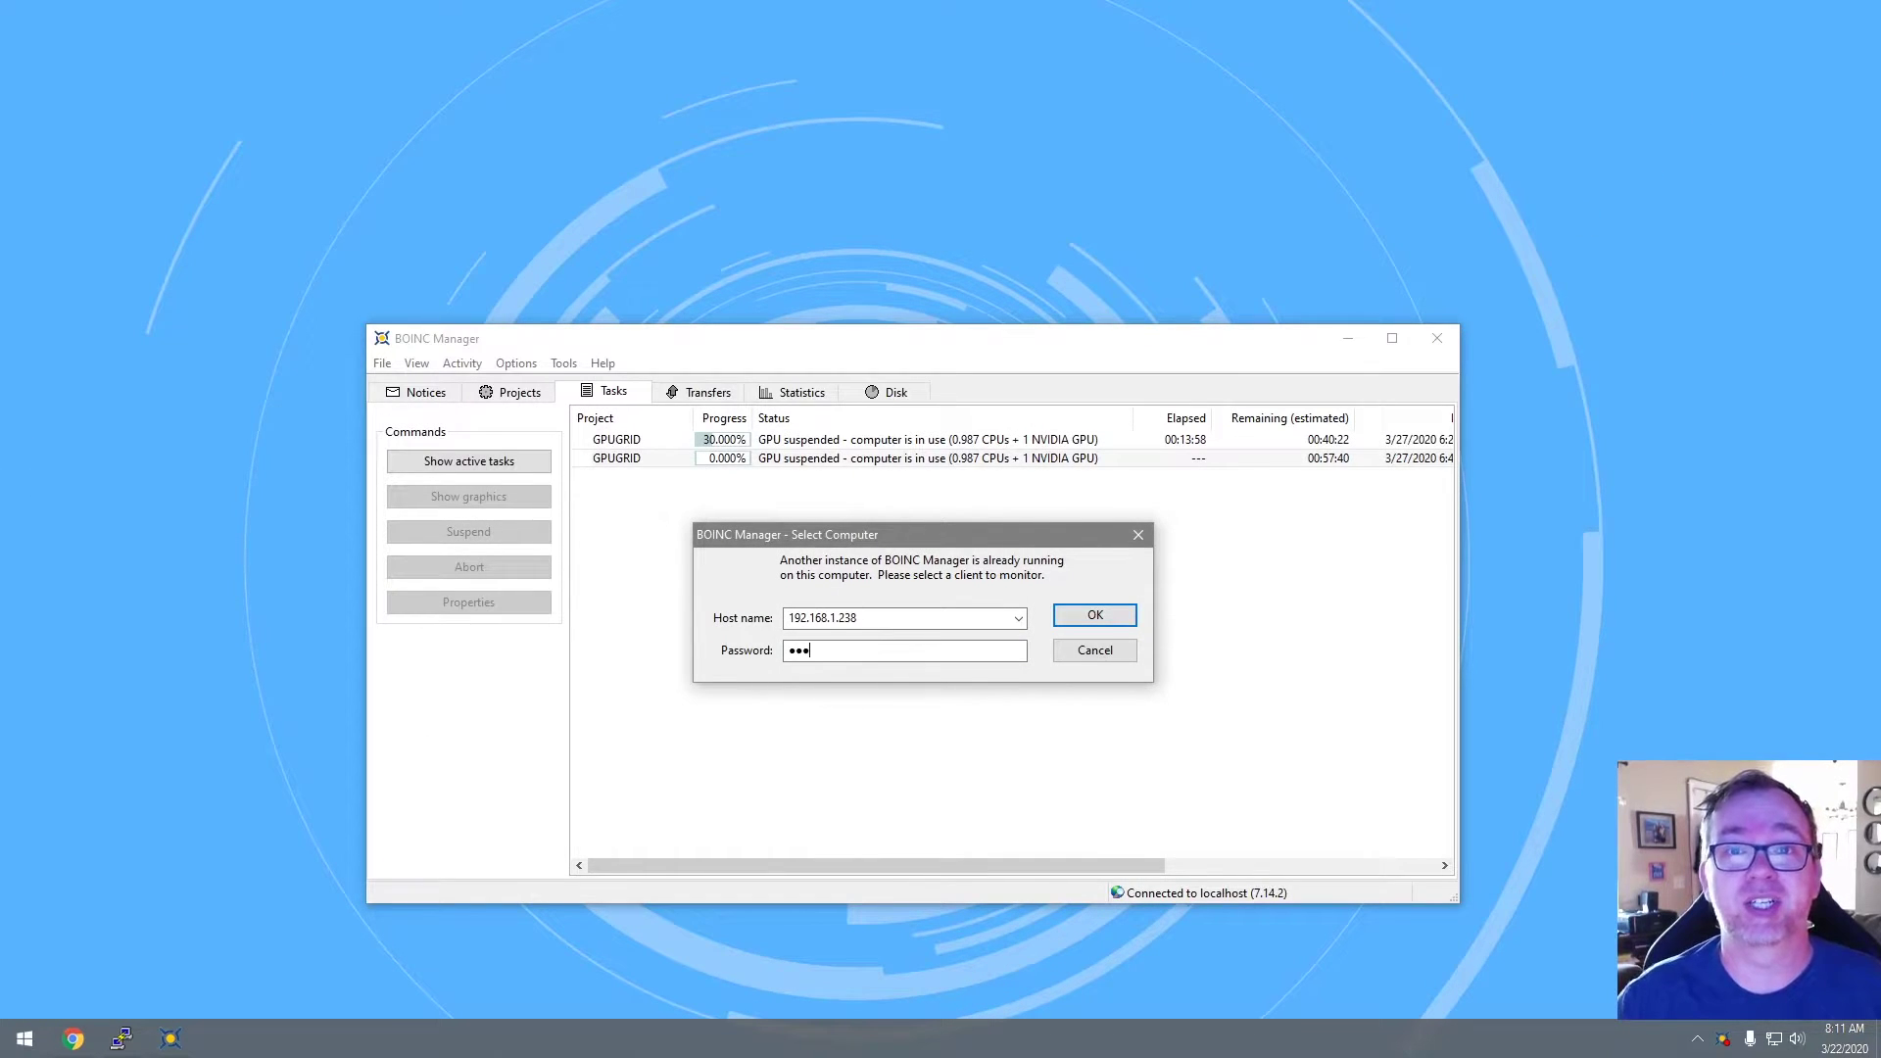
{"action": "left_click", "coordinate": [1081, 619]}
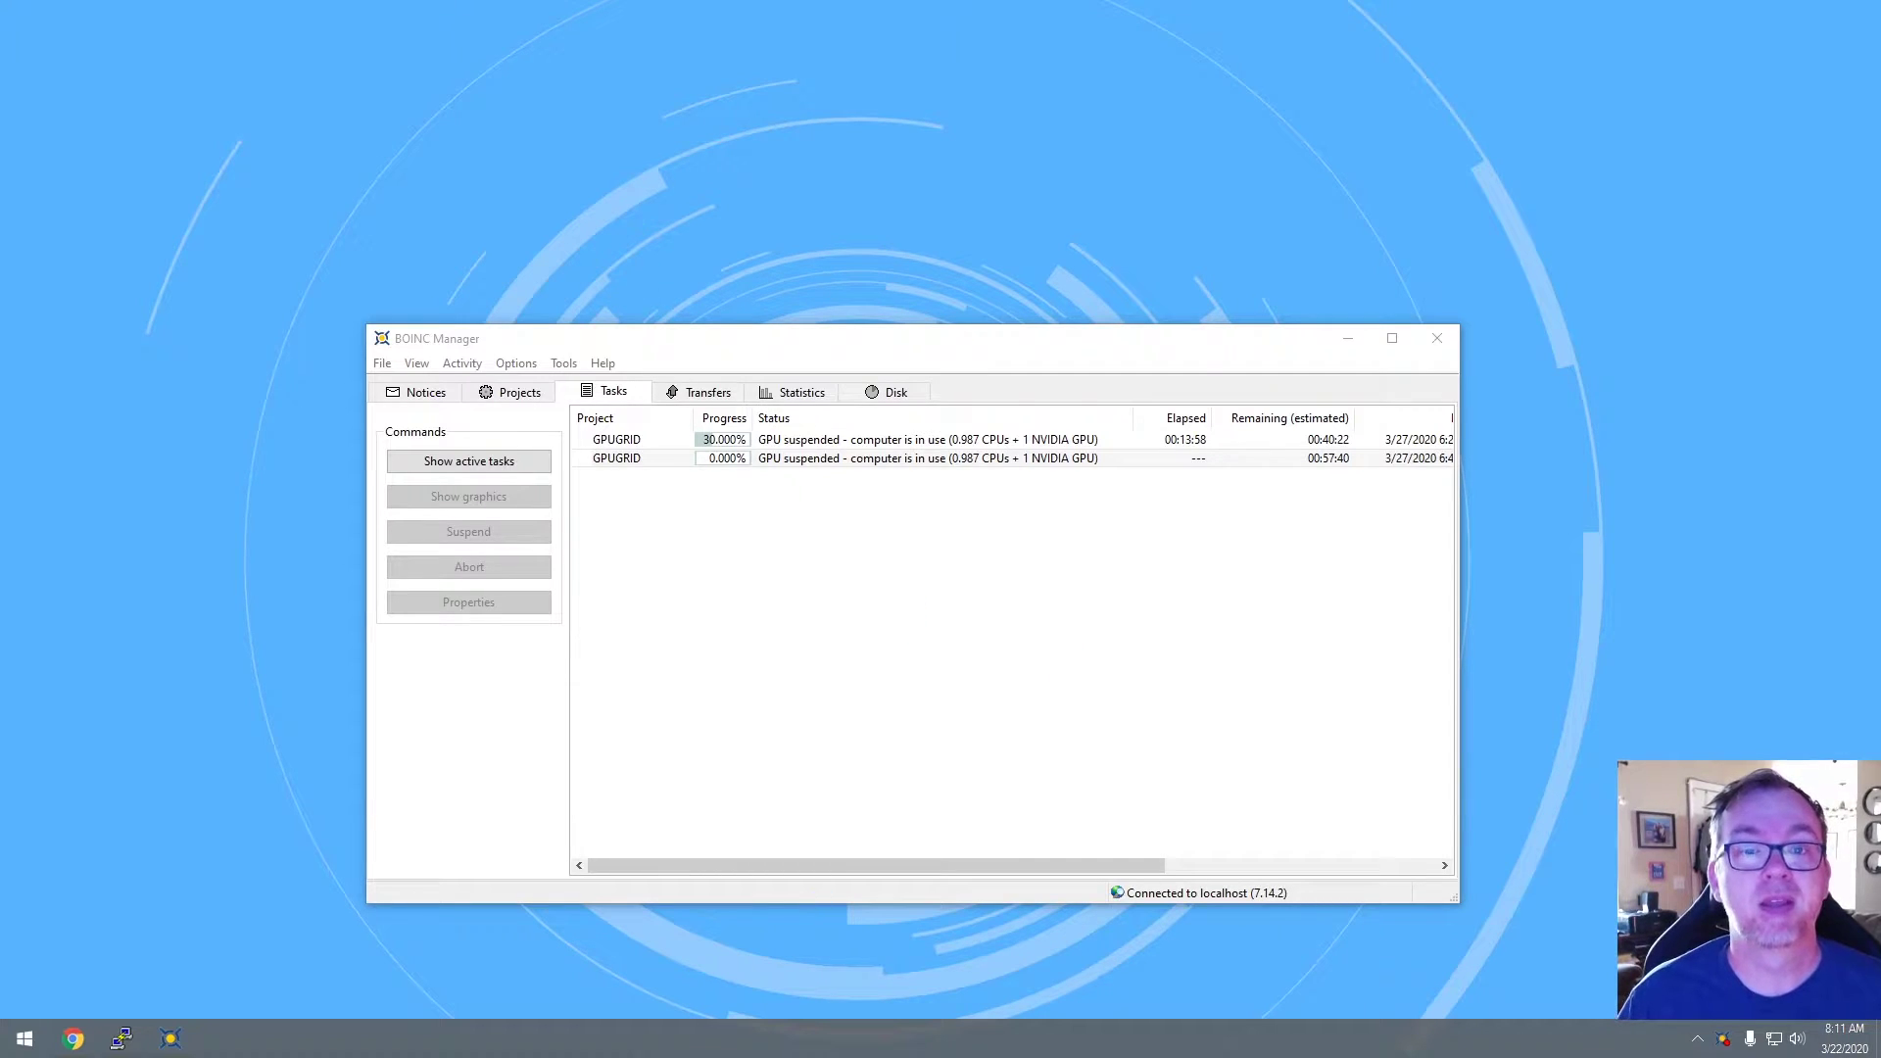
{"action": "left_click_drag", "start_coordinate": [821, 413], "coordinate": [850, 372]}
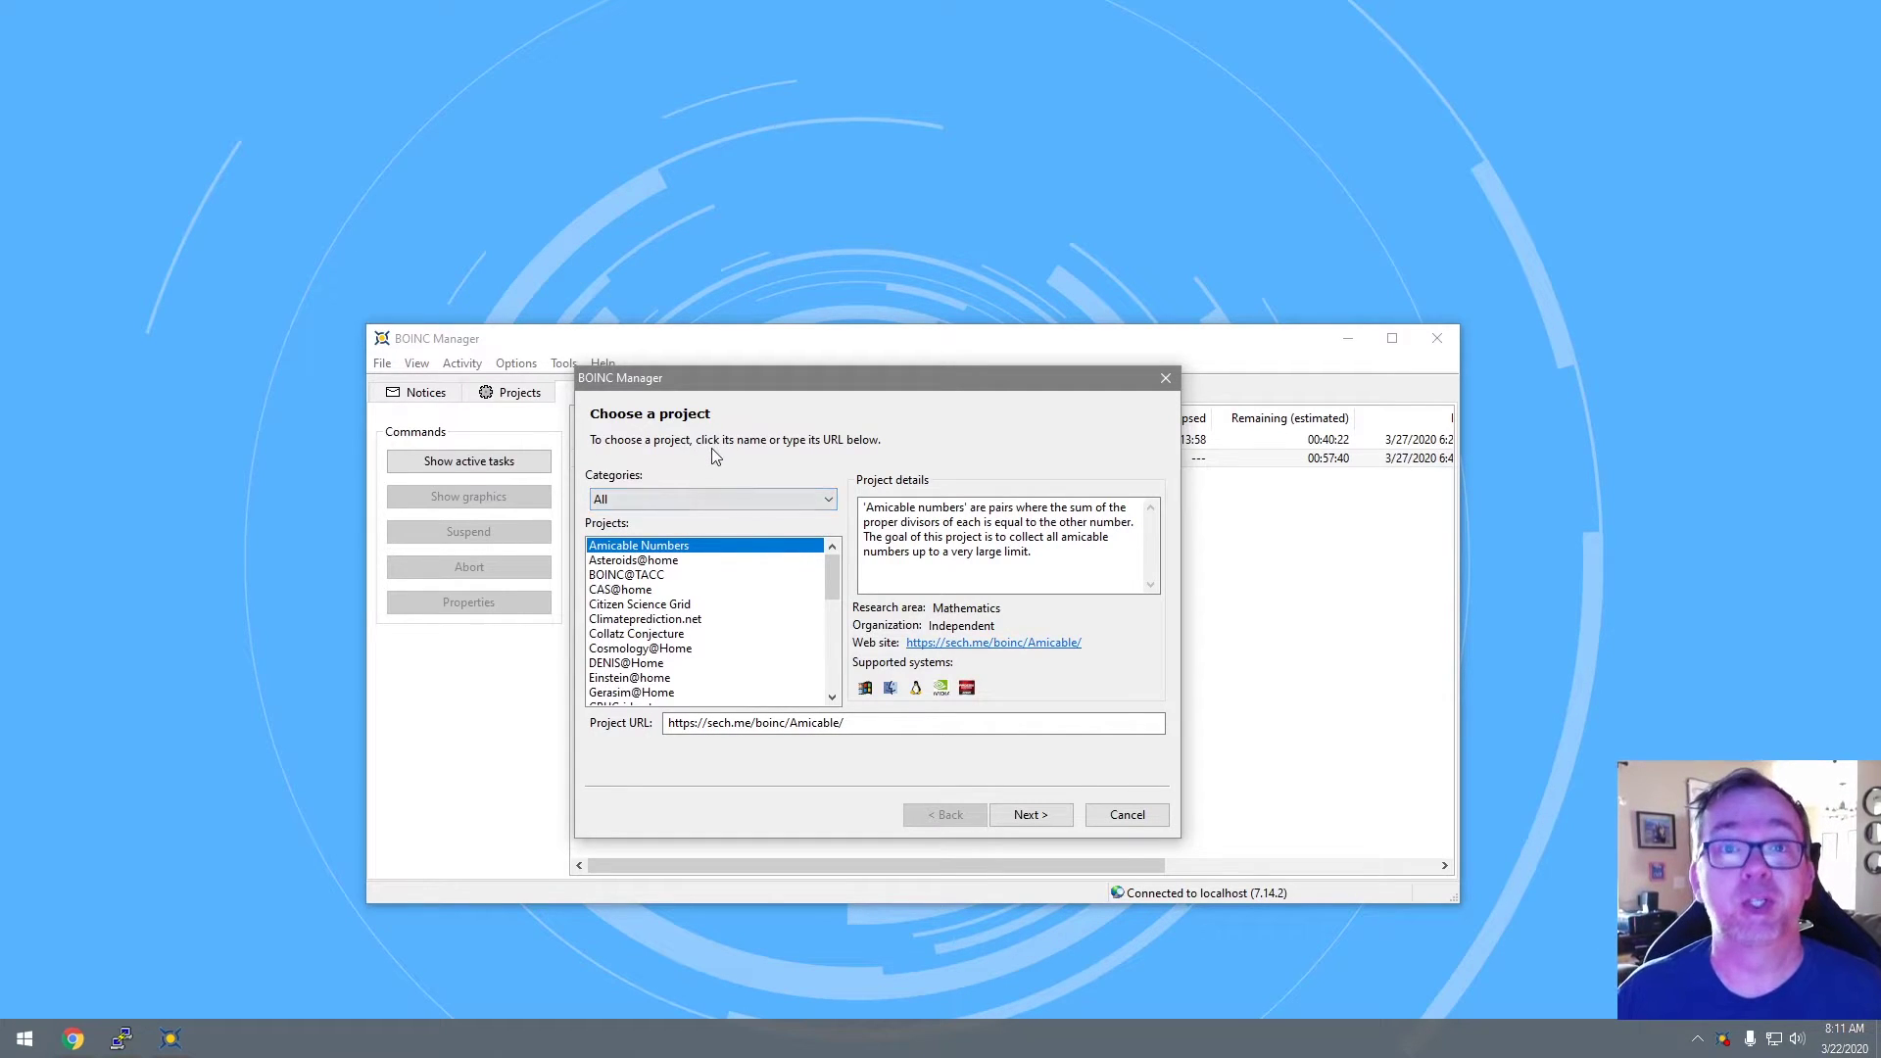
Filter projects to the Biology and Medicine category and proceed with RNA World.
{"action": "left_click", "coordinate": [684, 501]}
{"action": "left_click", "coordinate": [682, 507]}
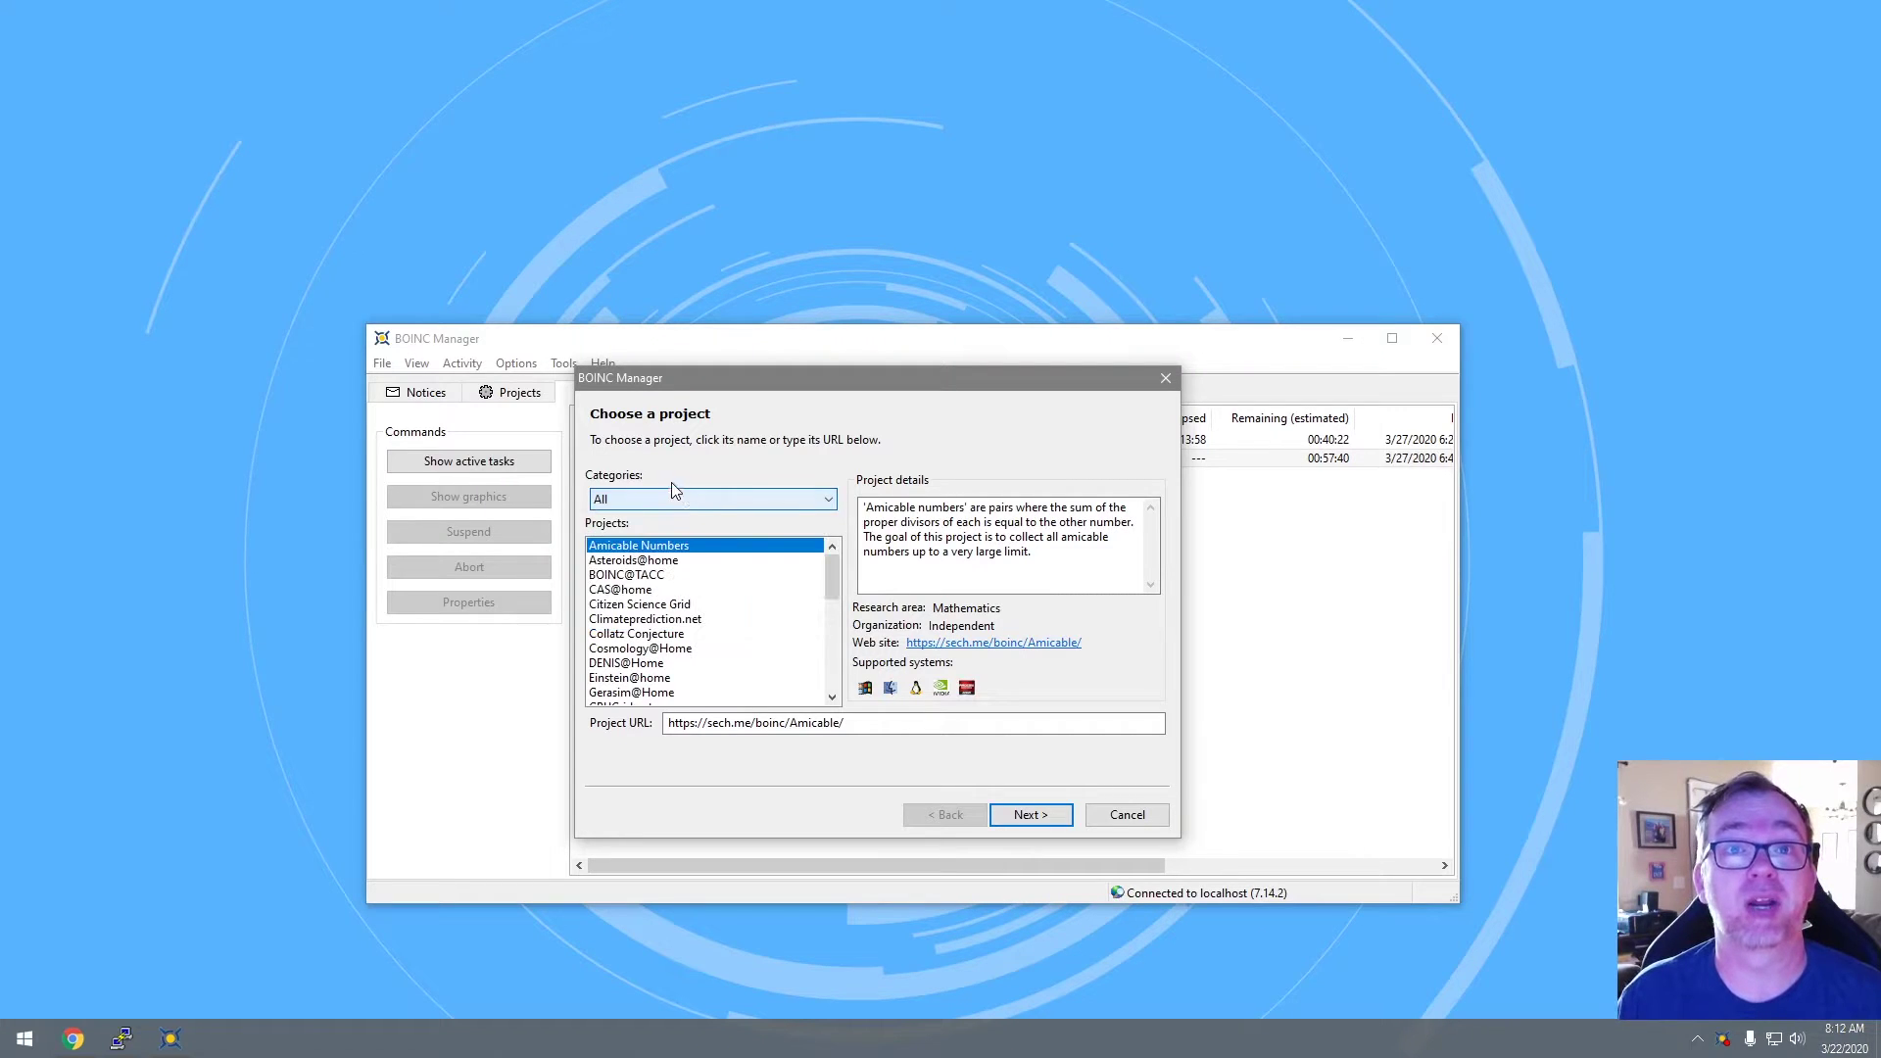
{"action": "left_click", "coordinate": [656, 500]}
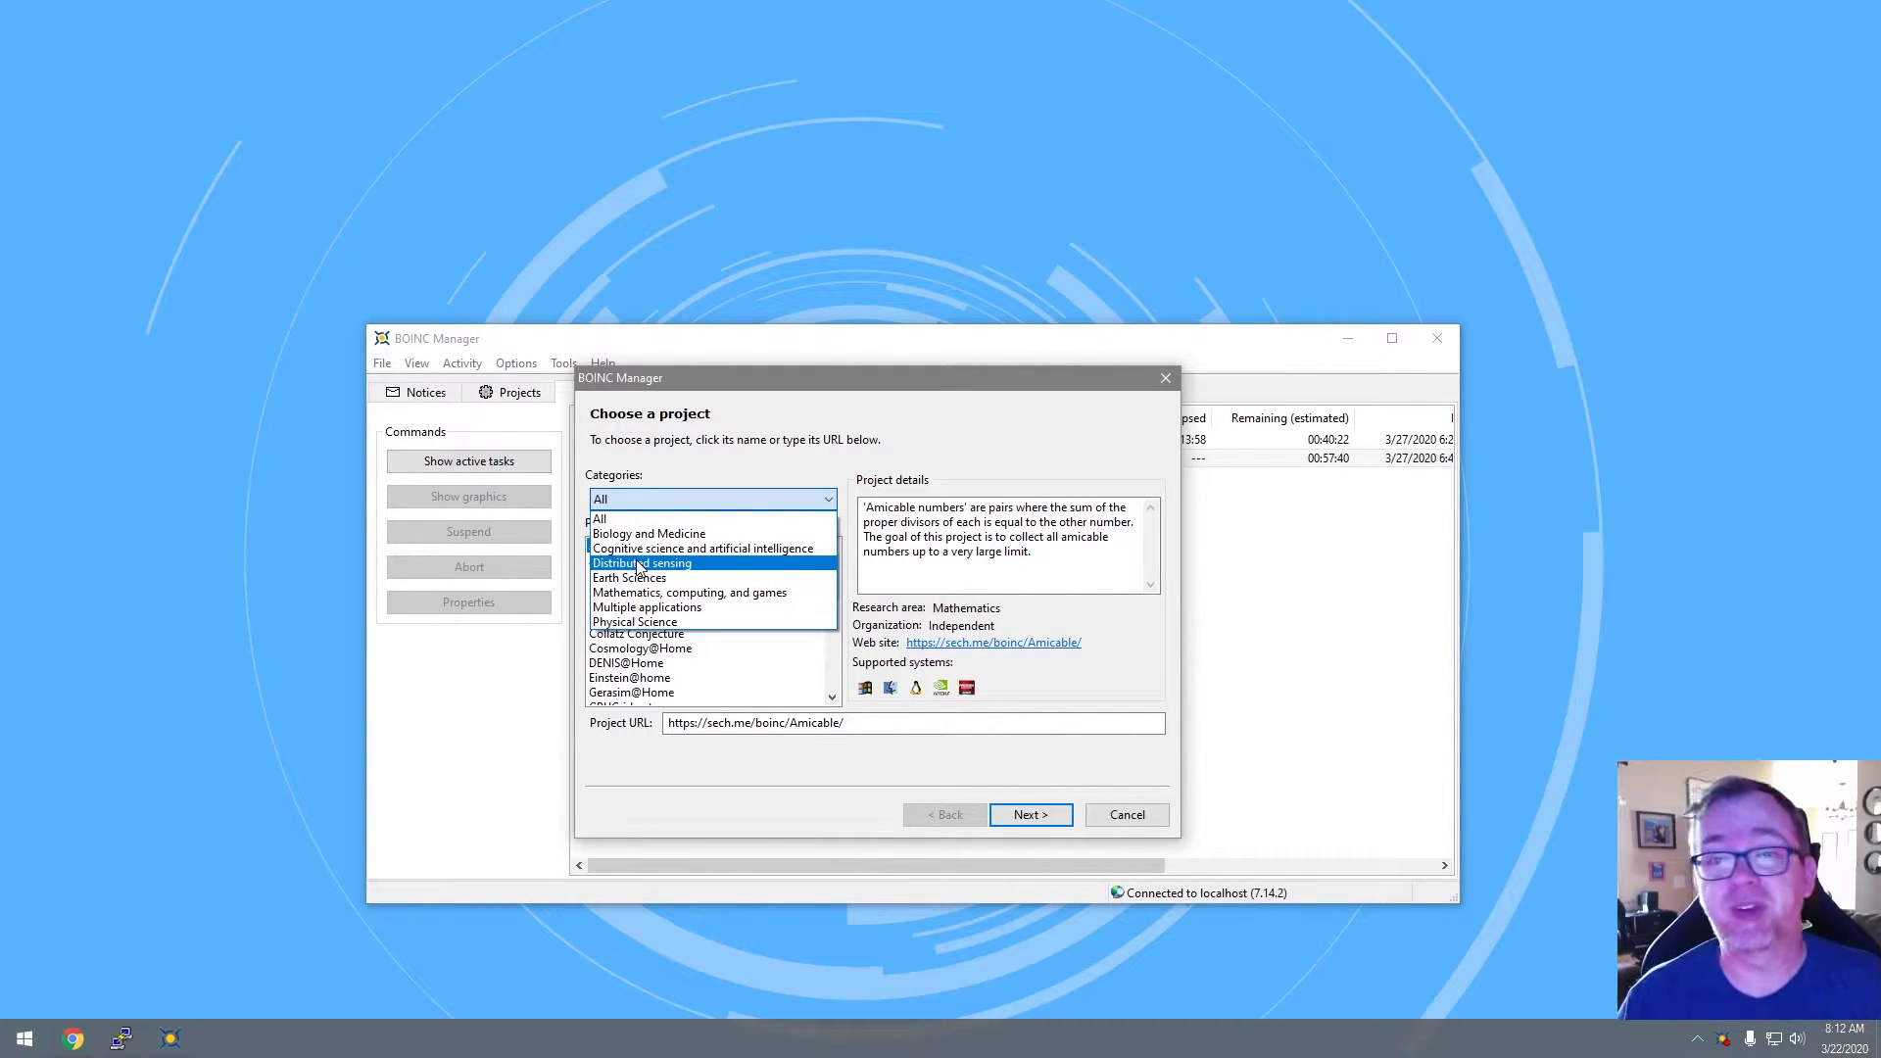
{"action": "left_click", "coordinate": [646, 534]}
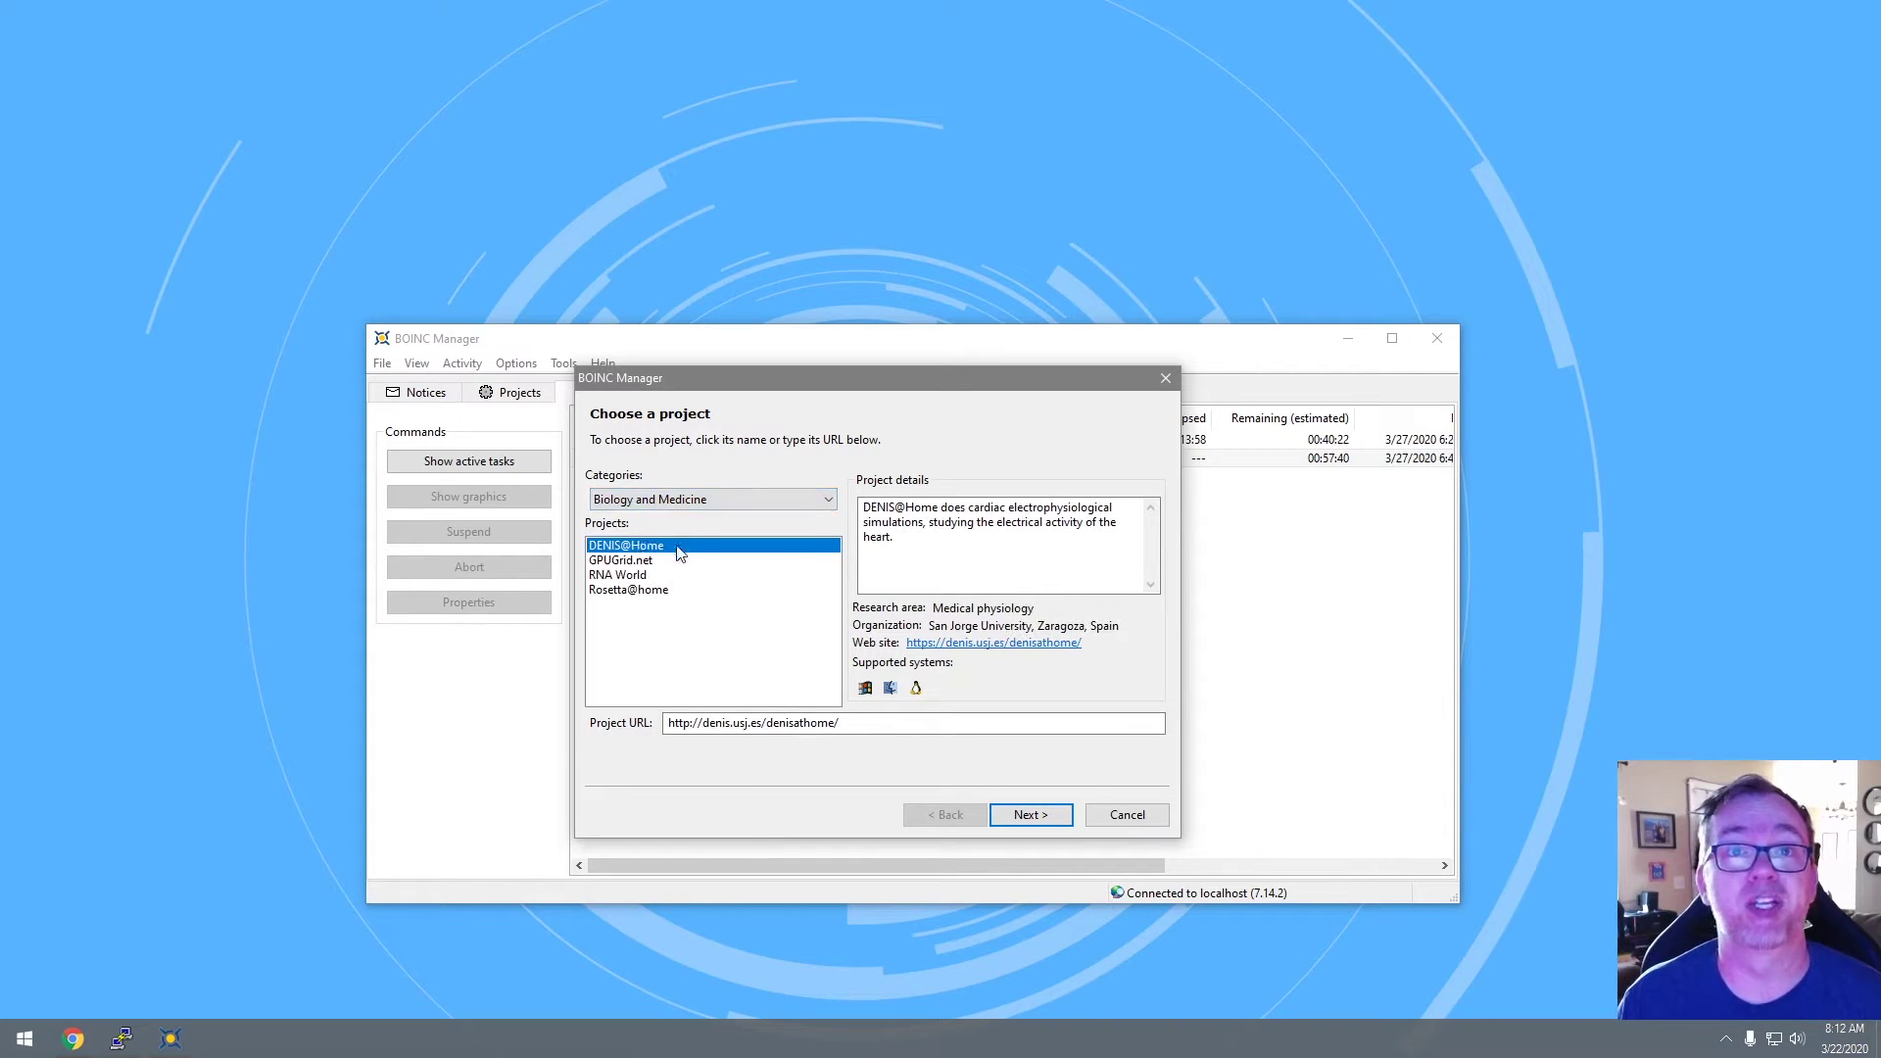
{"action": "left_click", "coordinate": [620, 580]}
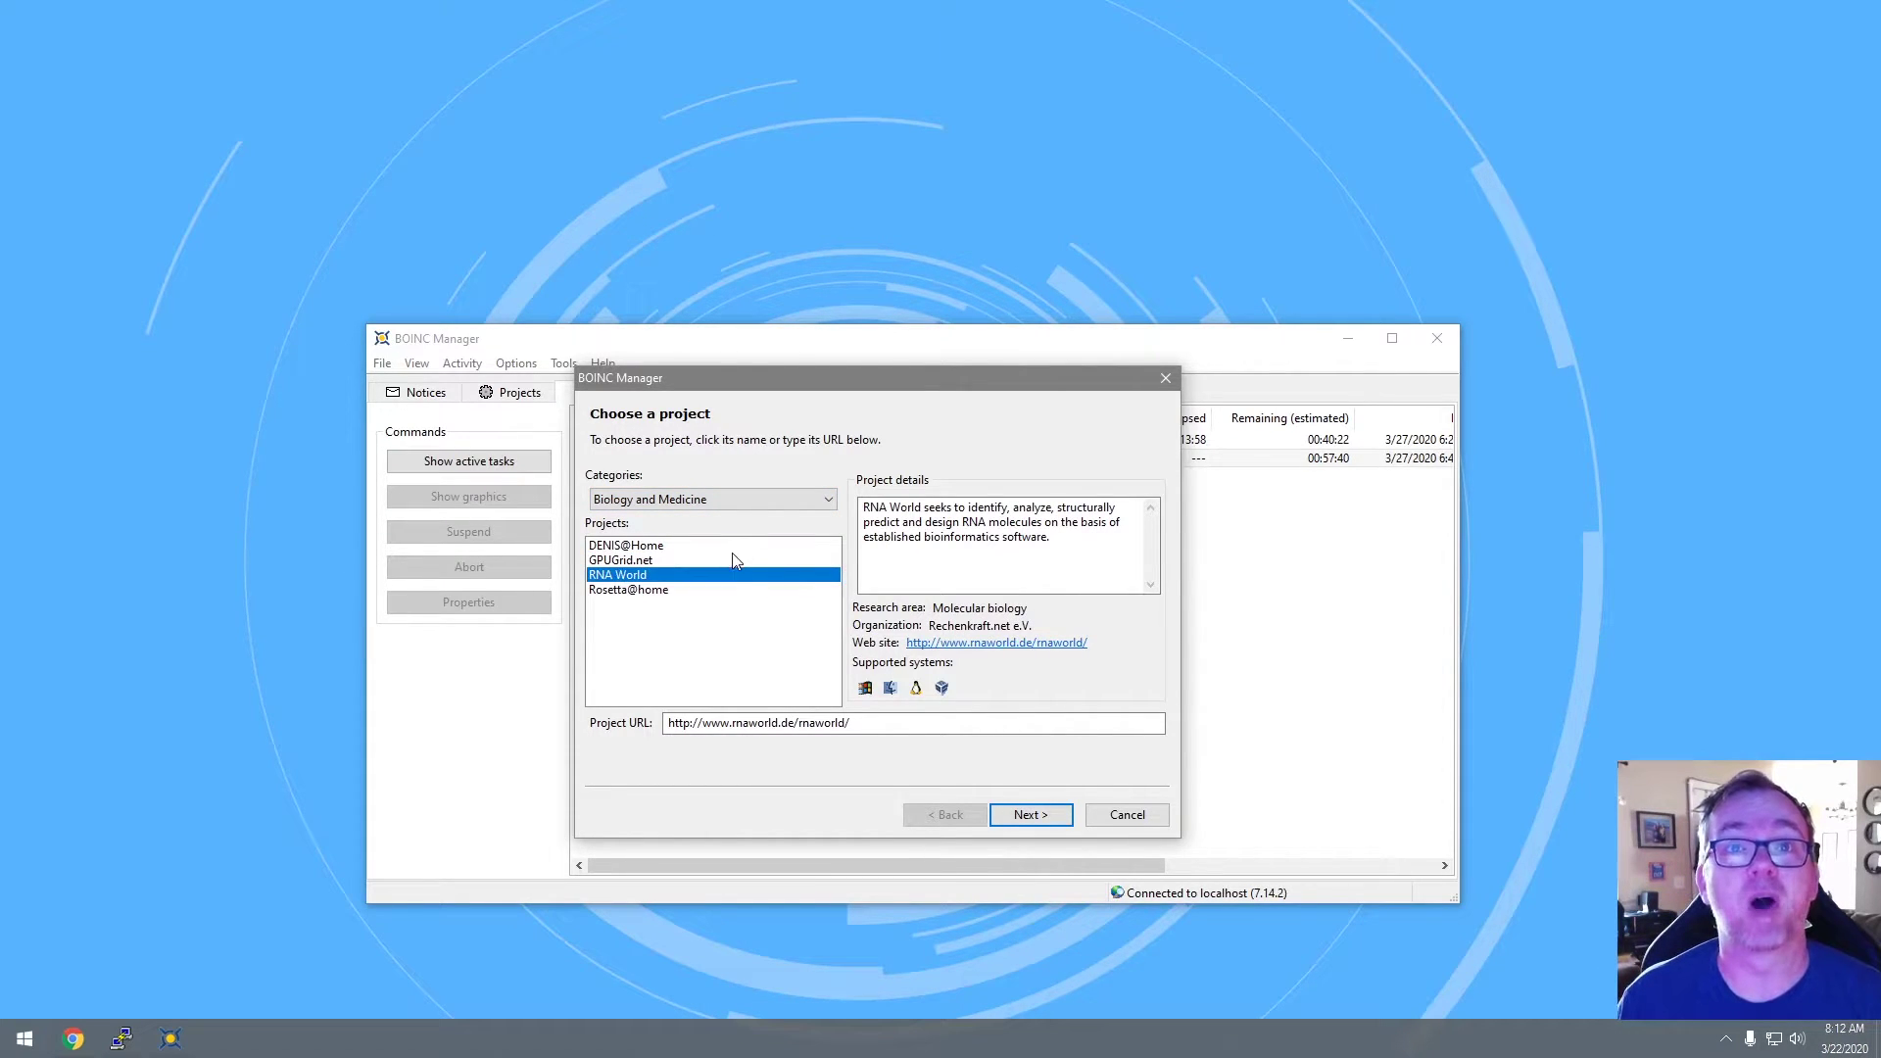
{"action": "left_click", "coordinate": [1011, 818]}
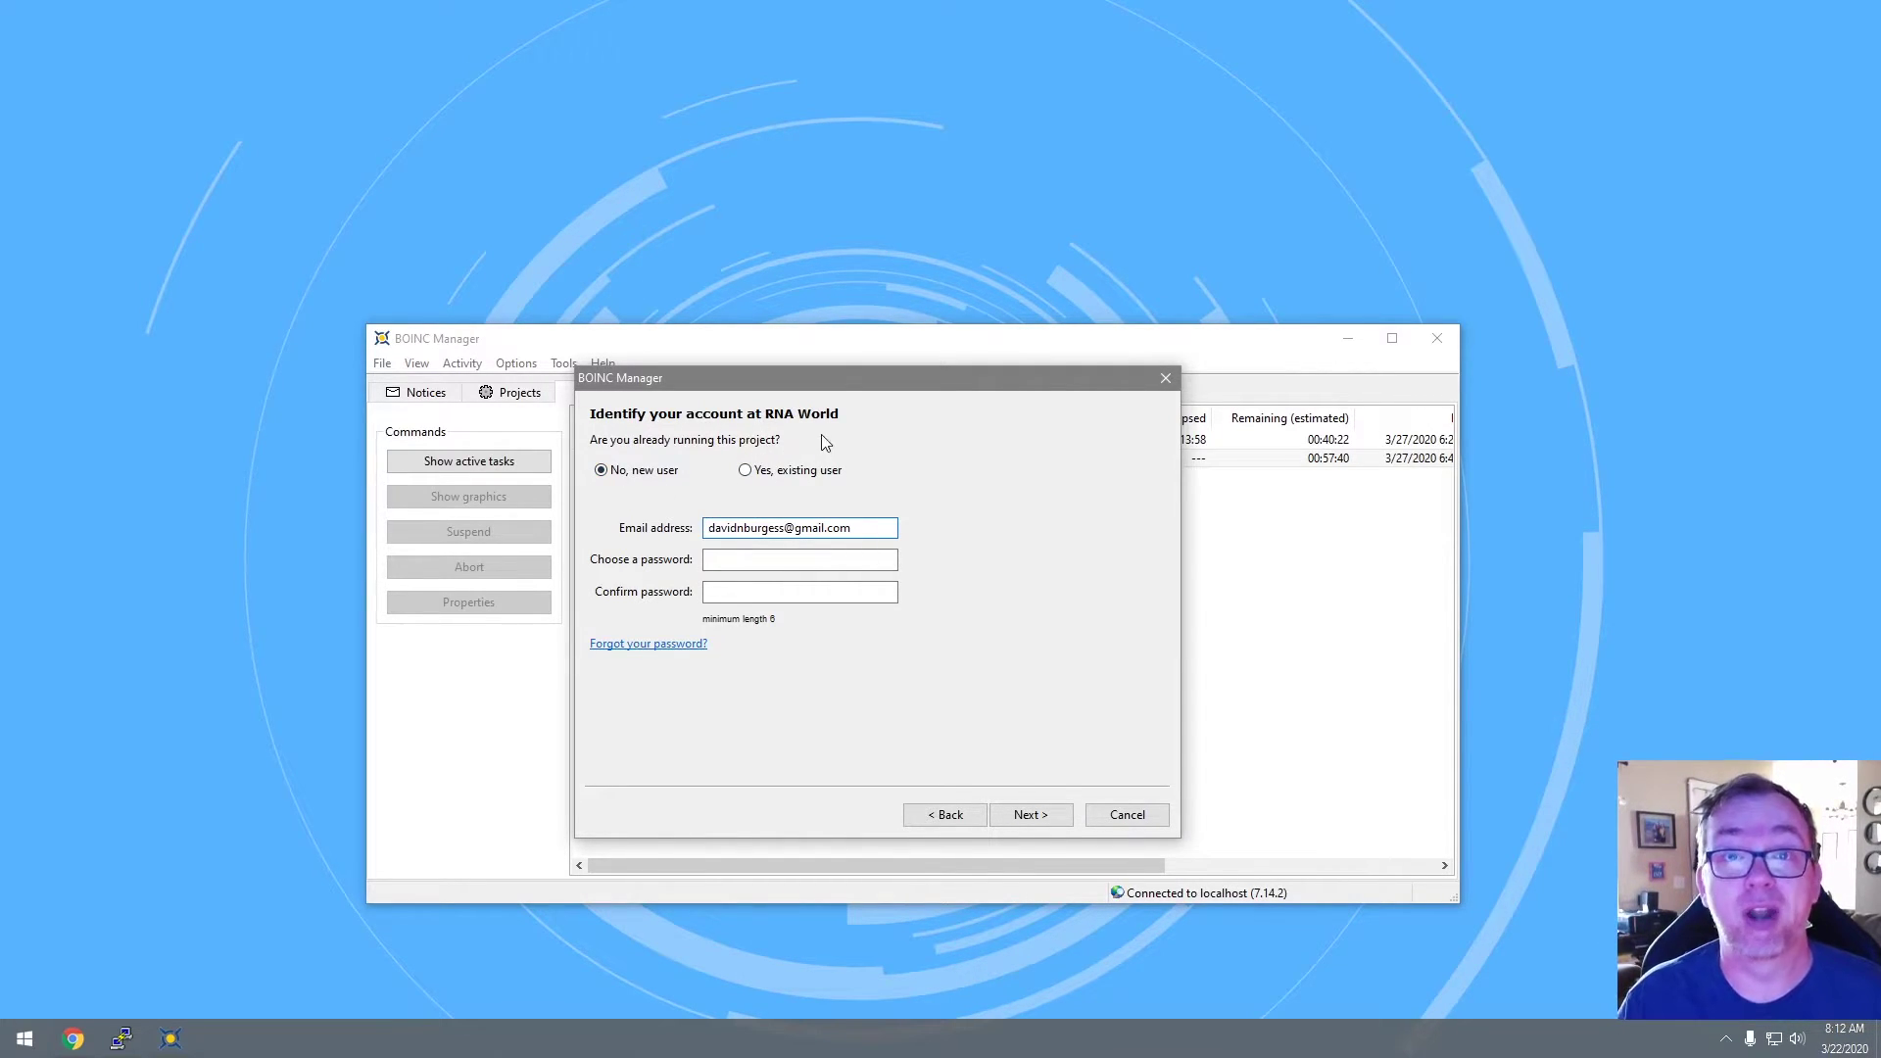
Sign in to RNA World as an existing user with the account password.
{"action": "left_click", "coordinate": [747, 473]}
{"action": "left_click", "coordinate": [734, 557]}
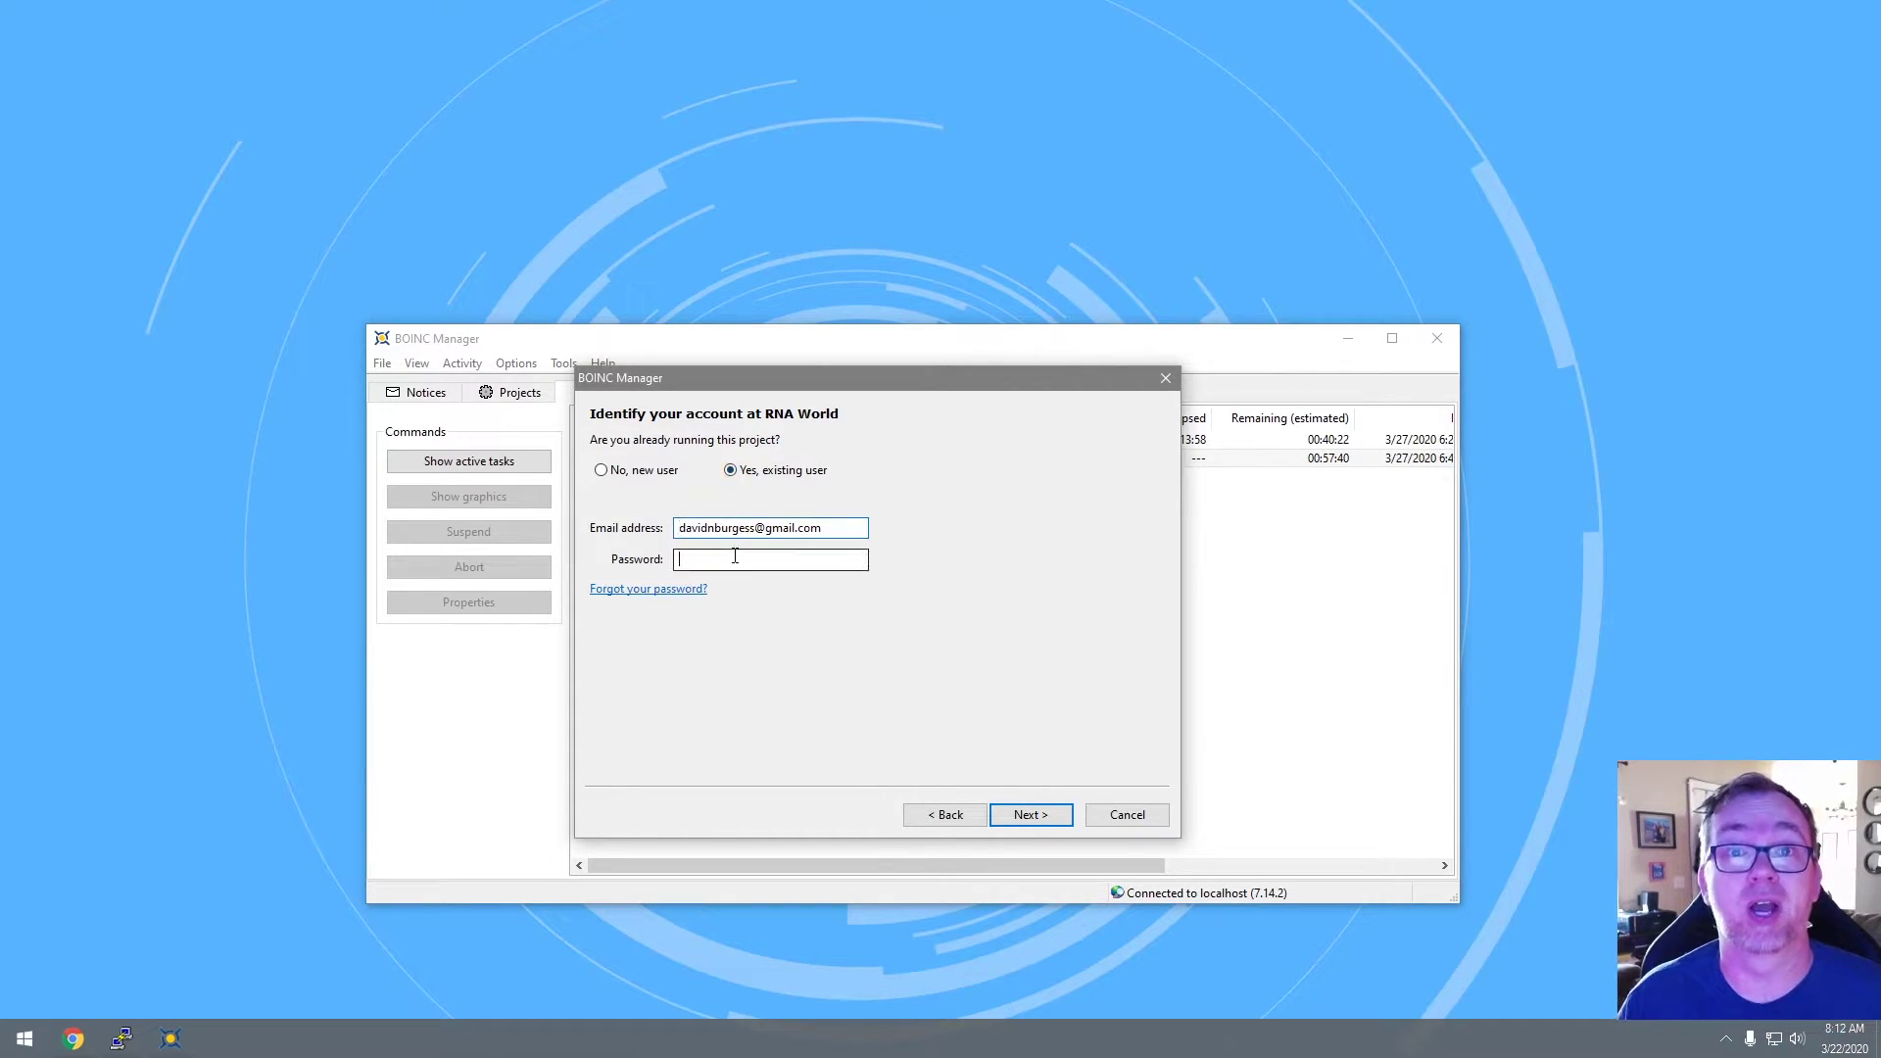
{"action": "type", "text": "••••••••••"}
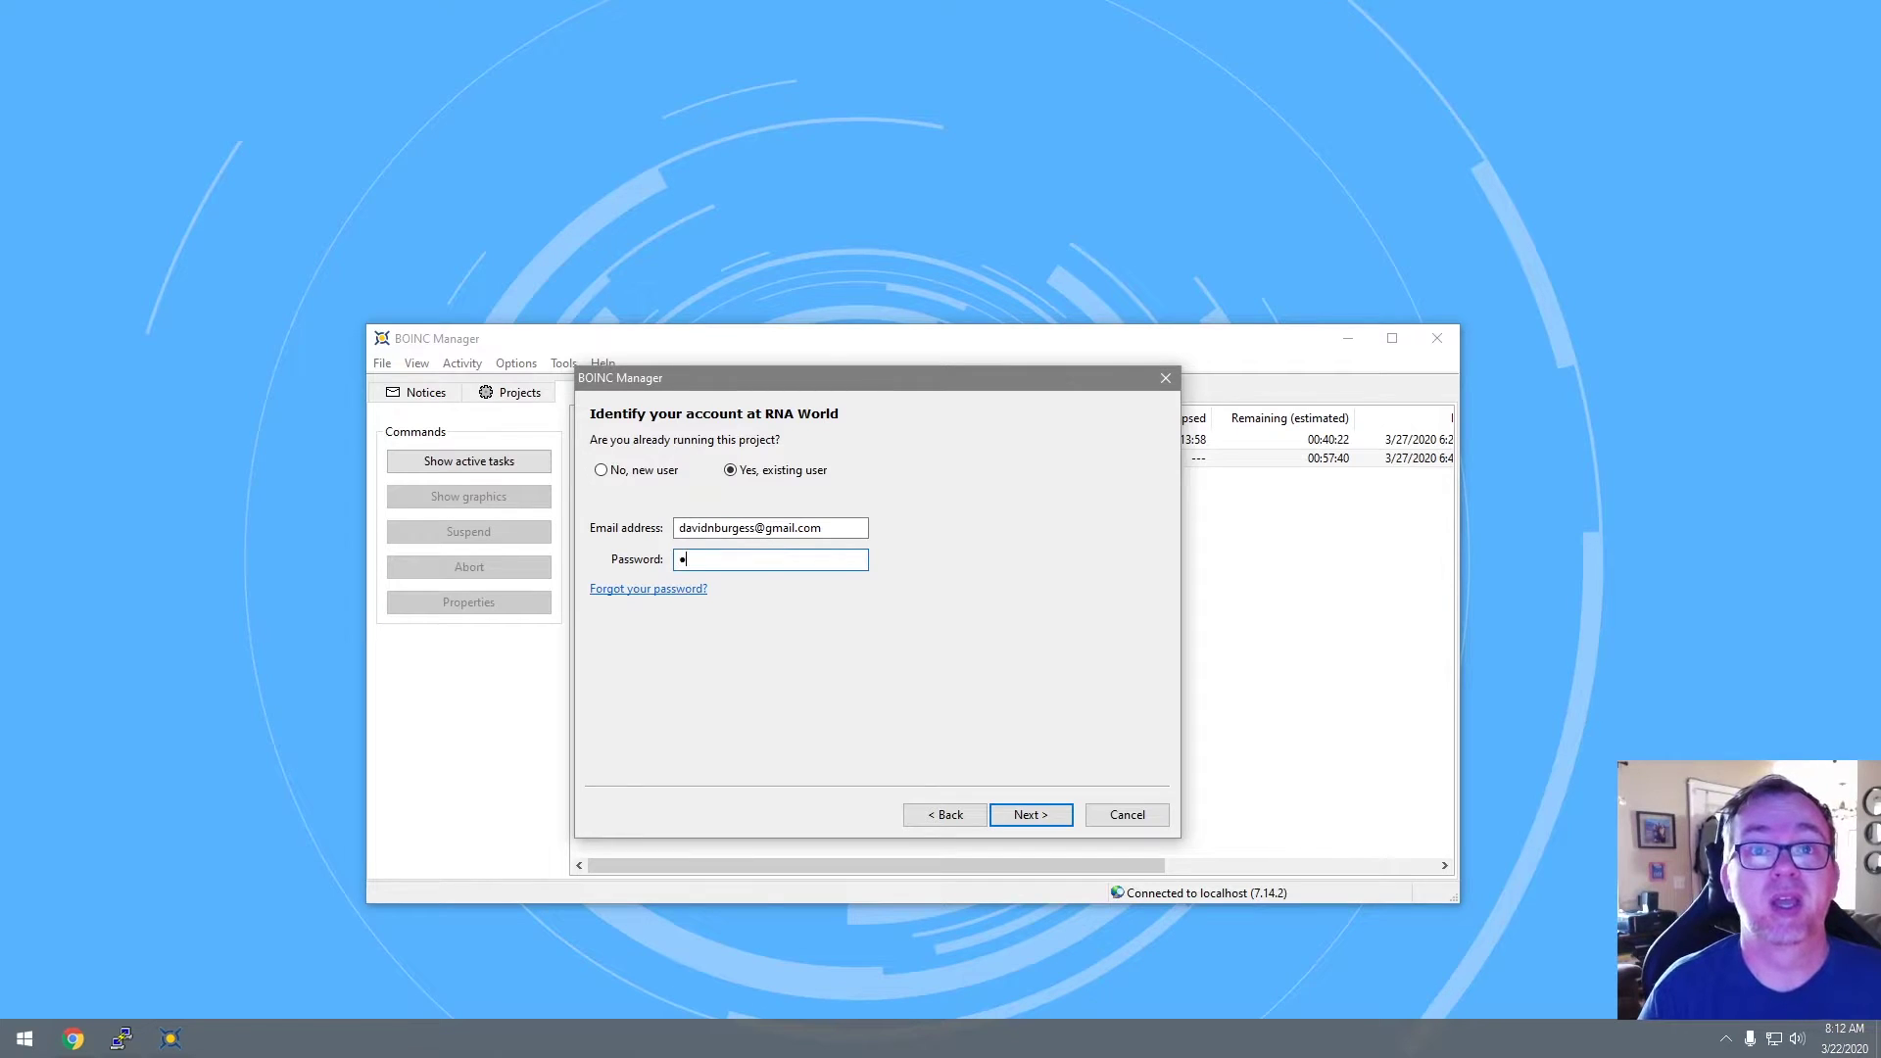
{"action": "type", "text": "•"}
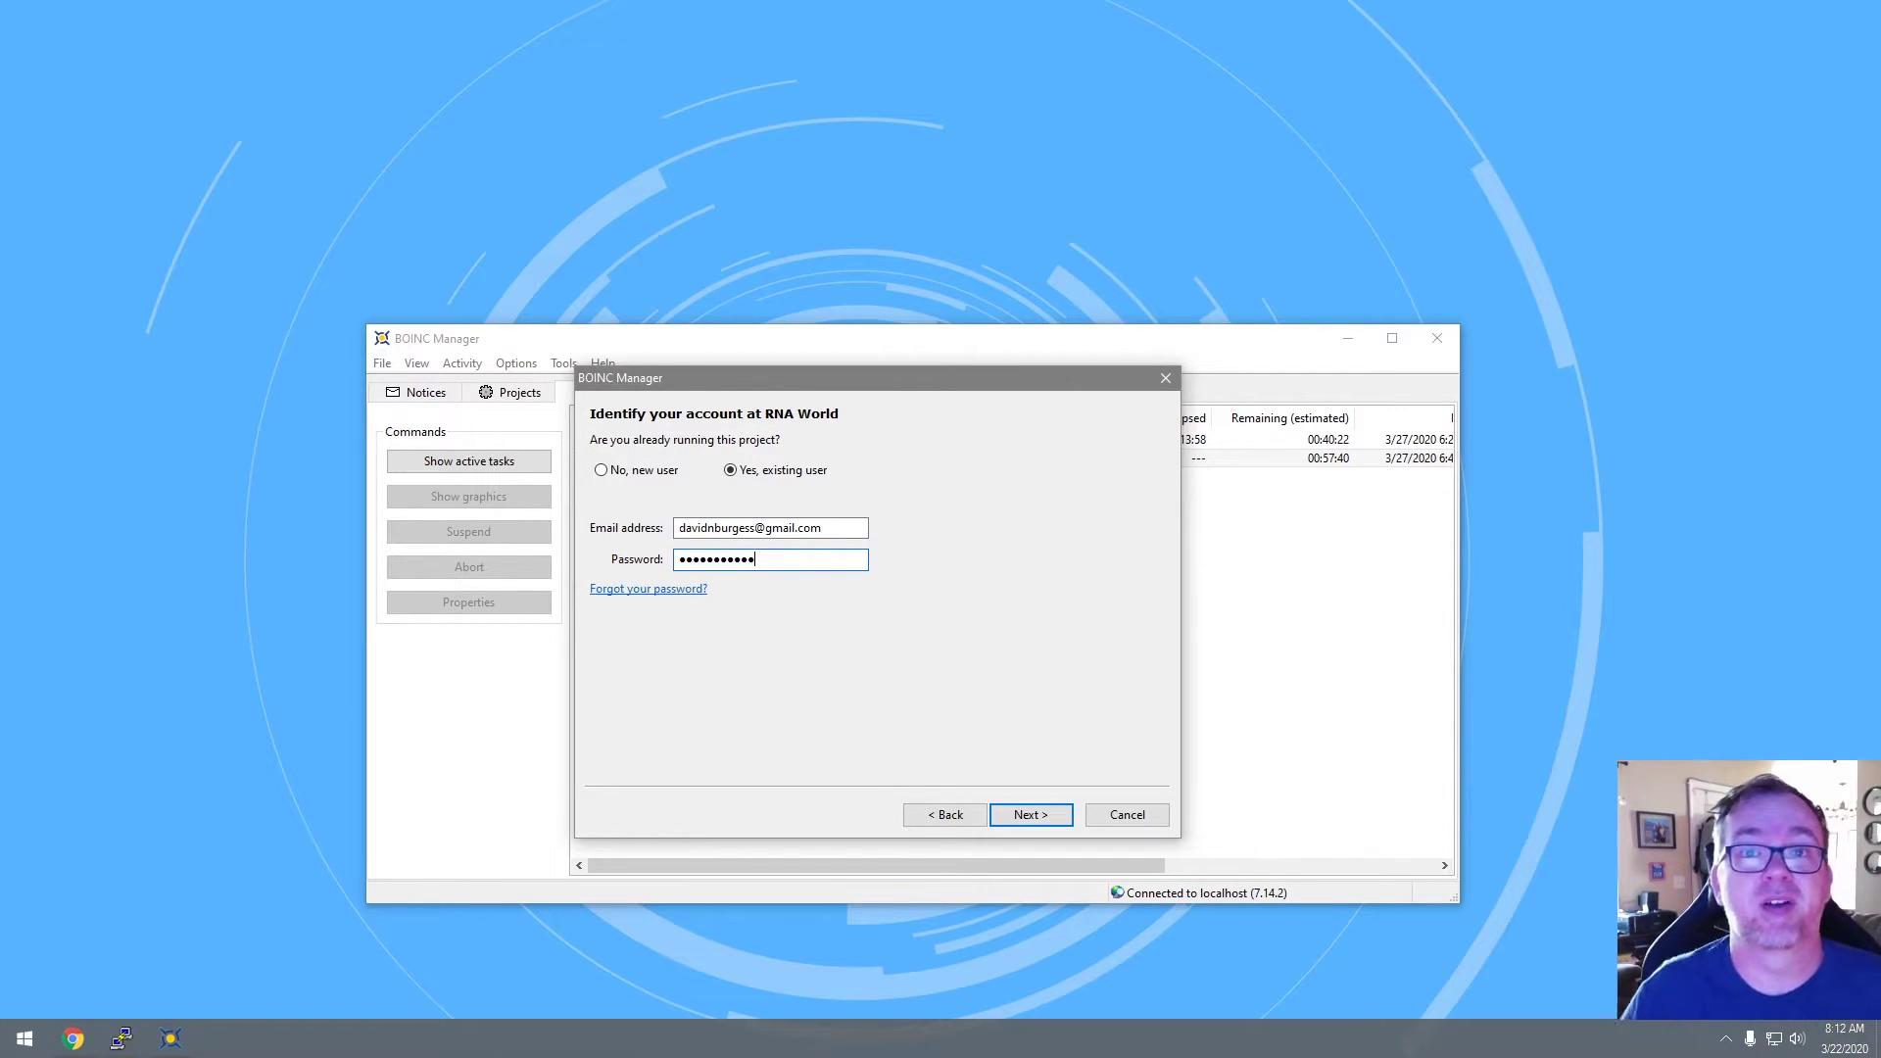
{"action": "left_click", "coordinate": [1029, 816]}
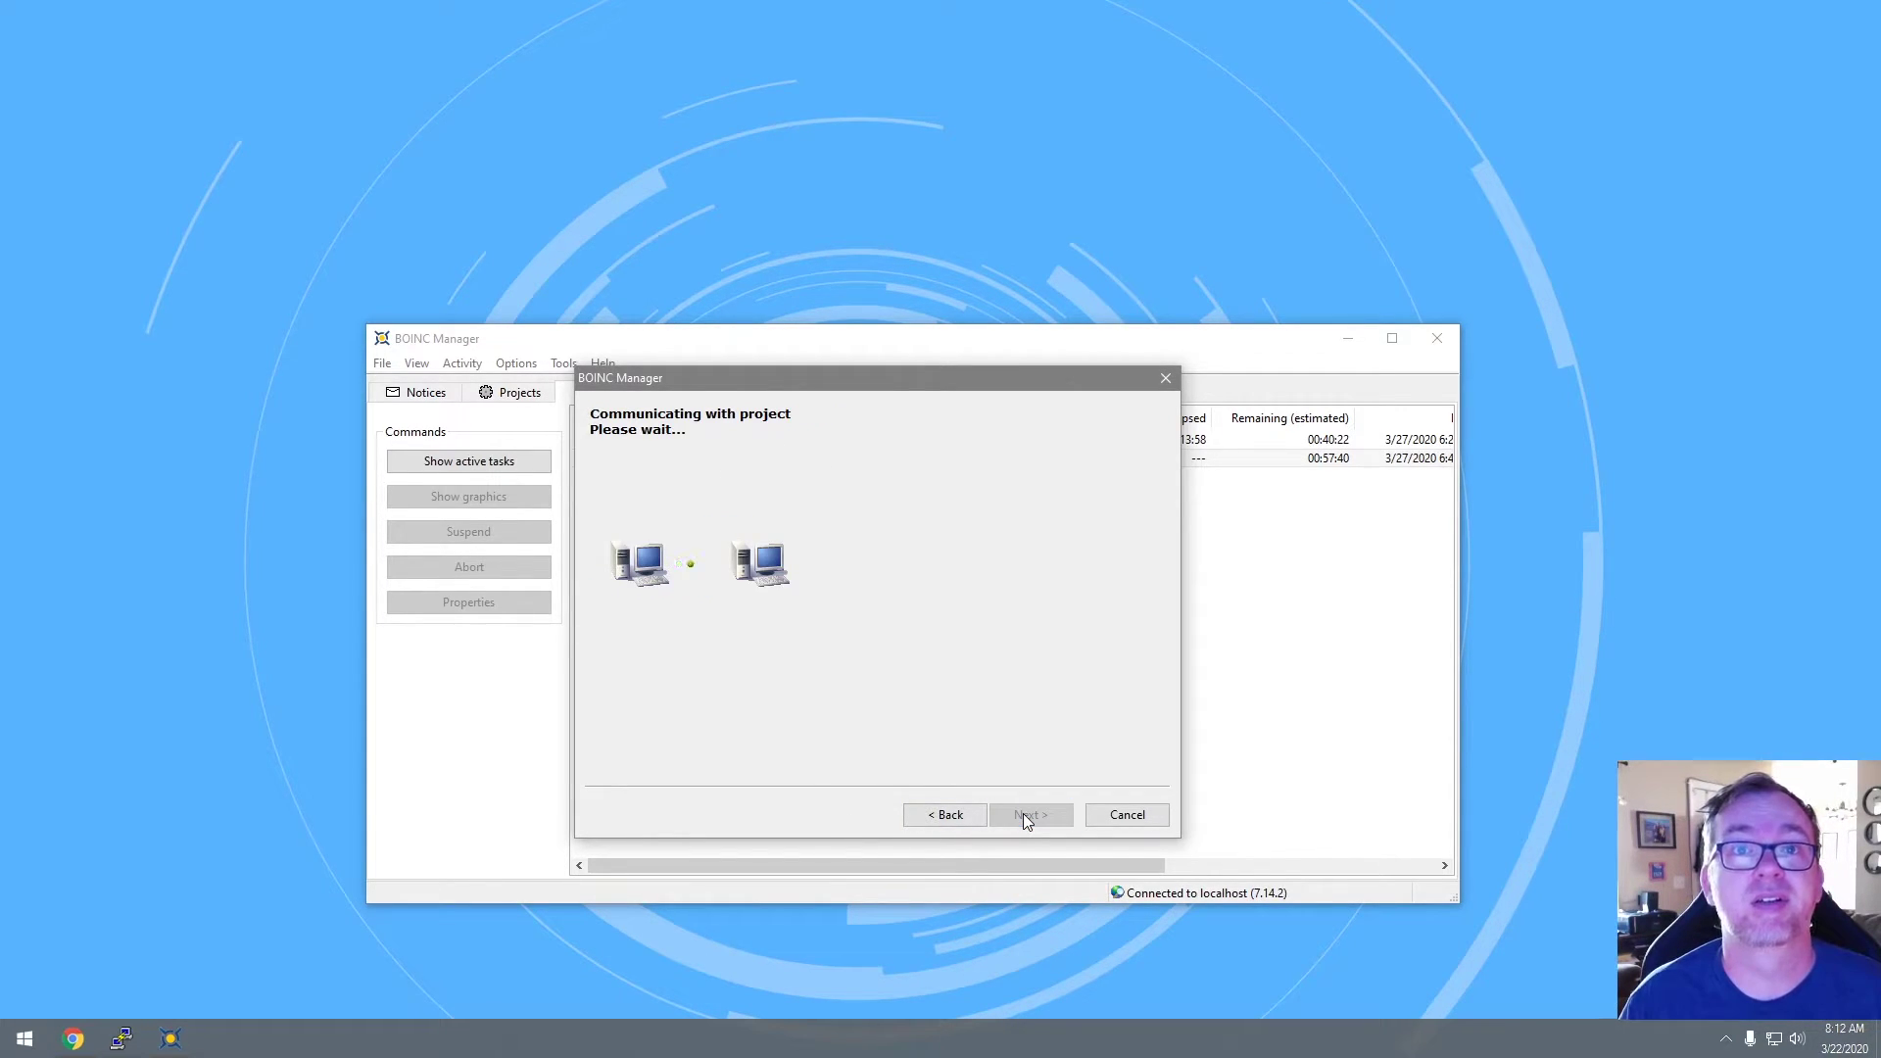